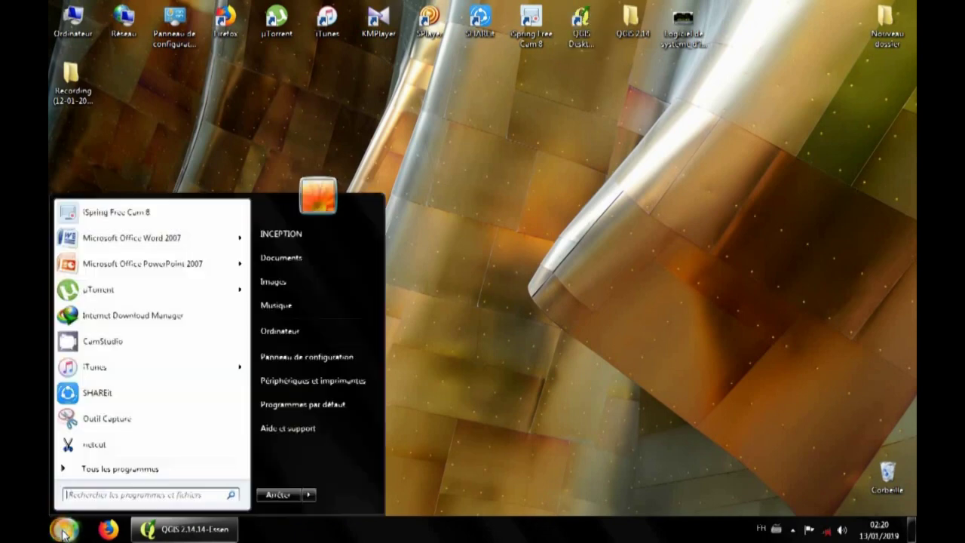
# Step: Locate the QGIS 2.14 entries among the installed programs and switch to the running QGIS Desktop window
pyautogui.click(89, 471)
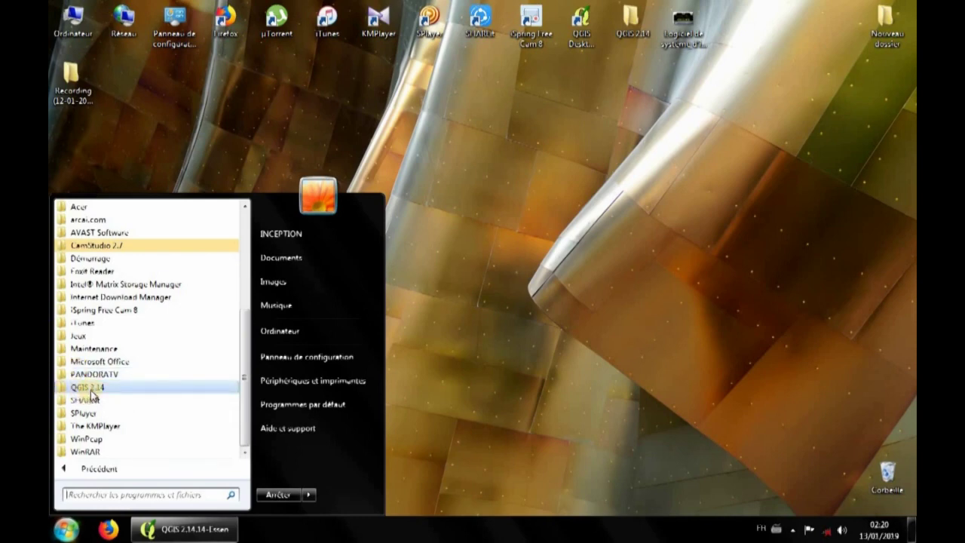
pyautogui.click(88, 388)
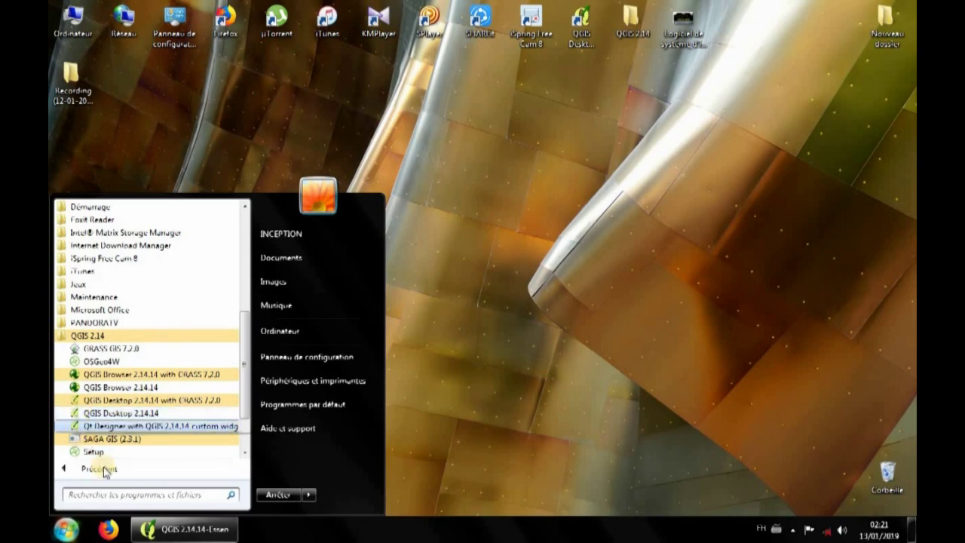
pyautogui.click(178, 532)
pyautogui.click(179, 533)
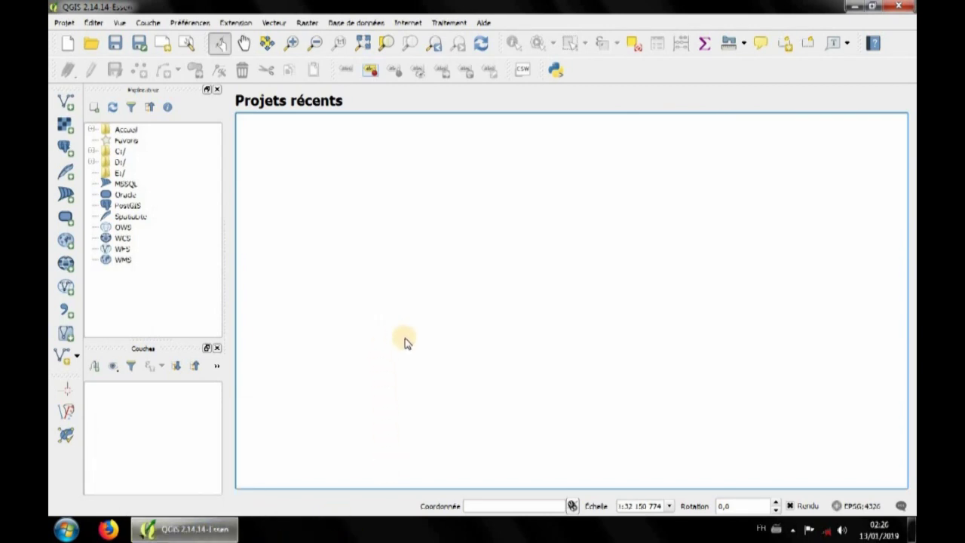
# Step: Examine the commands available for projects, layers, preferences, extensions, vector analysis and geoprocessing, raster processing and database management
pyautogui.click(63, 25)
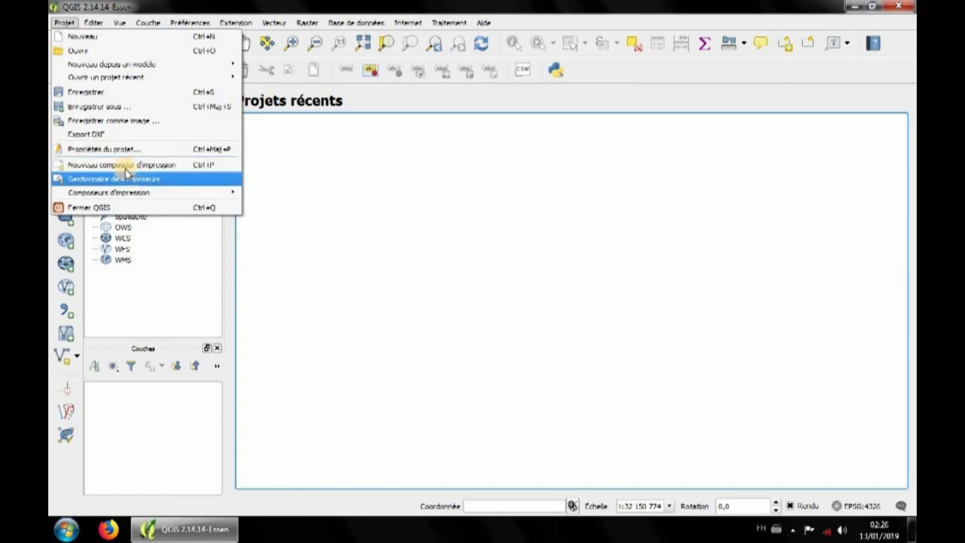
pyautogui.moveTo(92, 27)
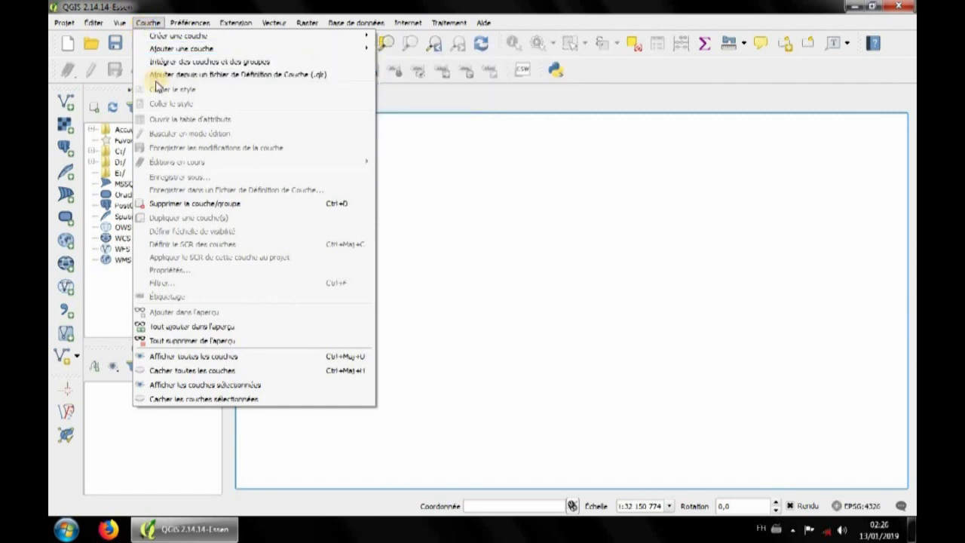
pyautogui.moveTo(175, 27)
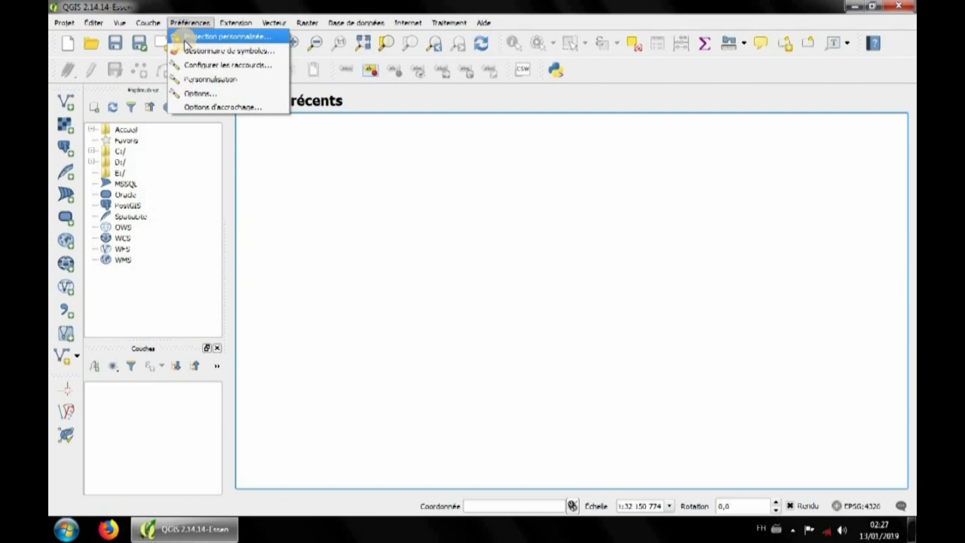
pyautogui.moveTo(231, 18)
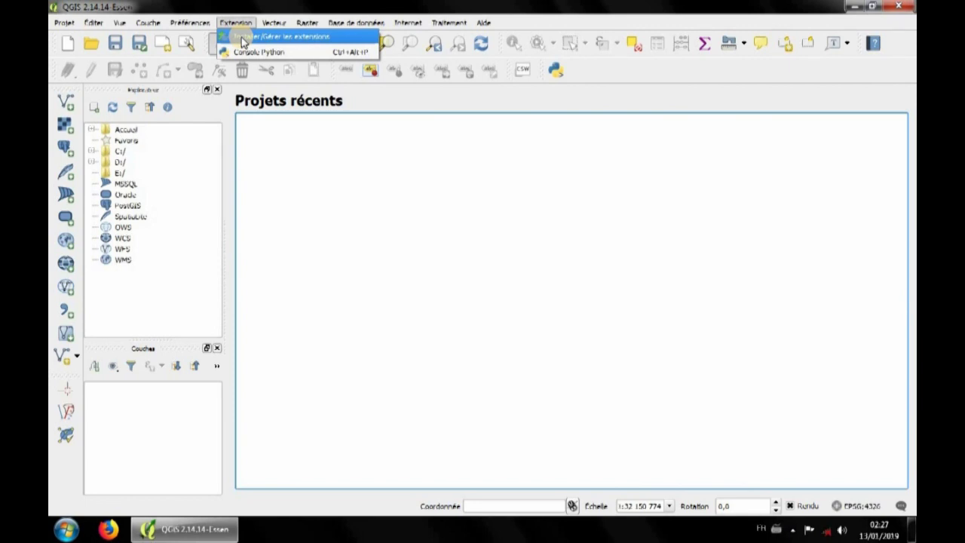
pyautogui.moveTo(274, 23)
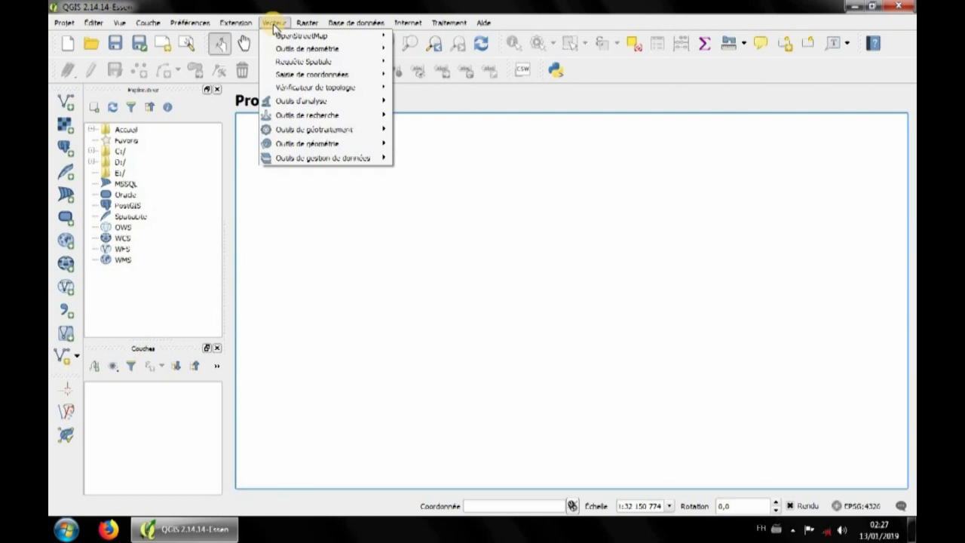
pyautogui.moveTo(278, 102)
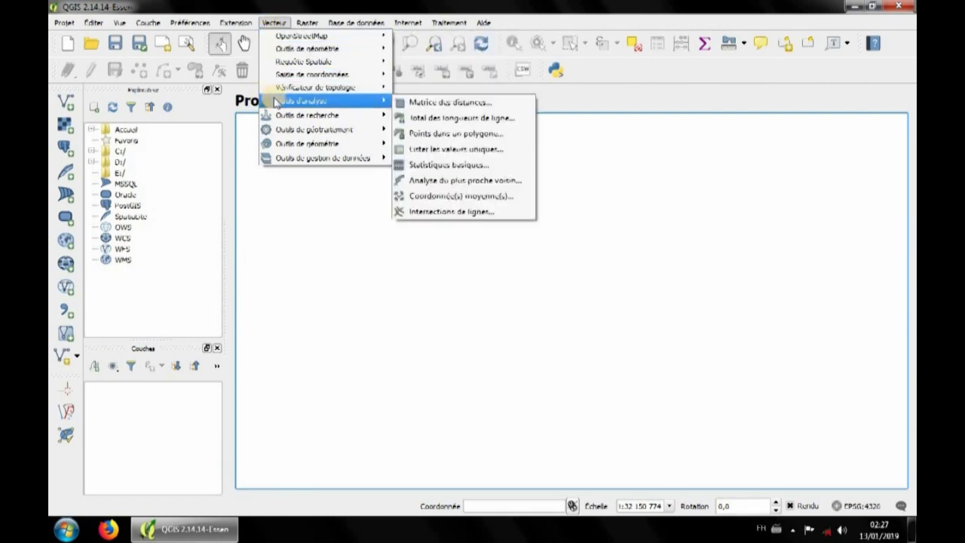
pyautogui.moveTo(305, 132)
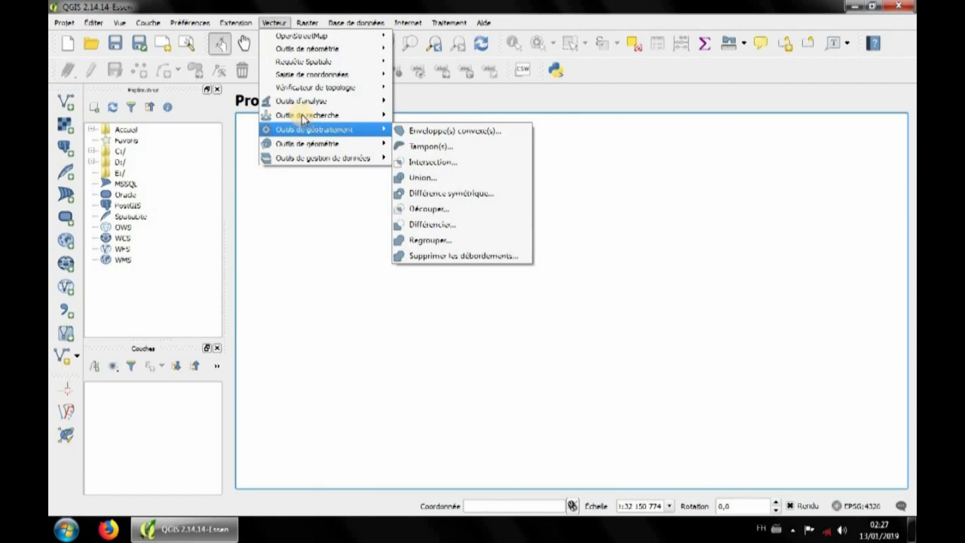
pyautogui.moveTo(304, 27)
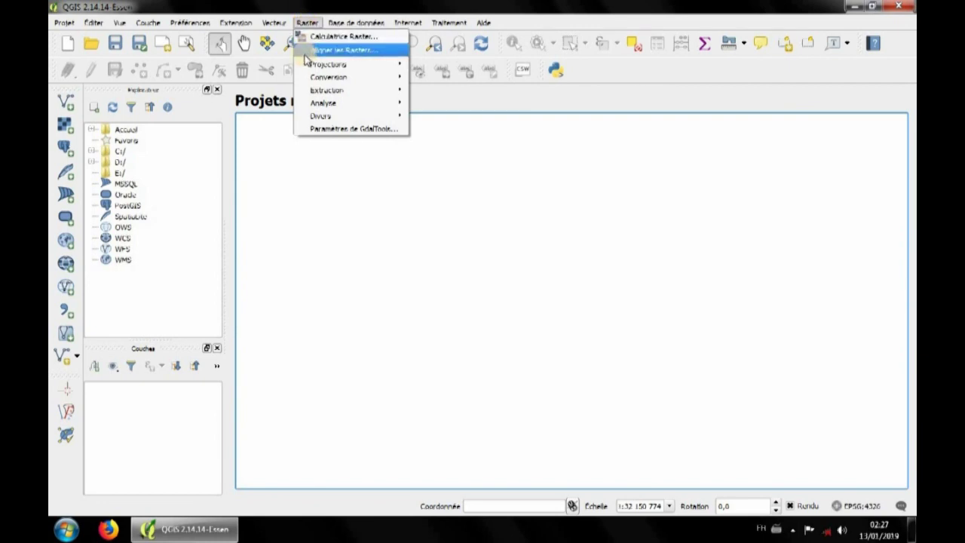
pyautogui.moveTo(313, 78)
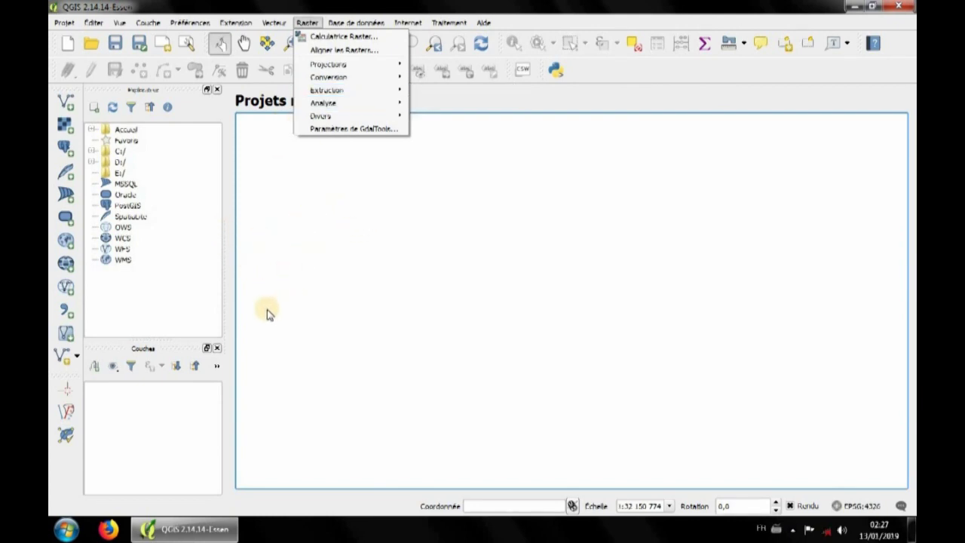
pyautogui.moveTo(345, 23)
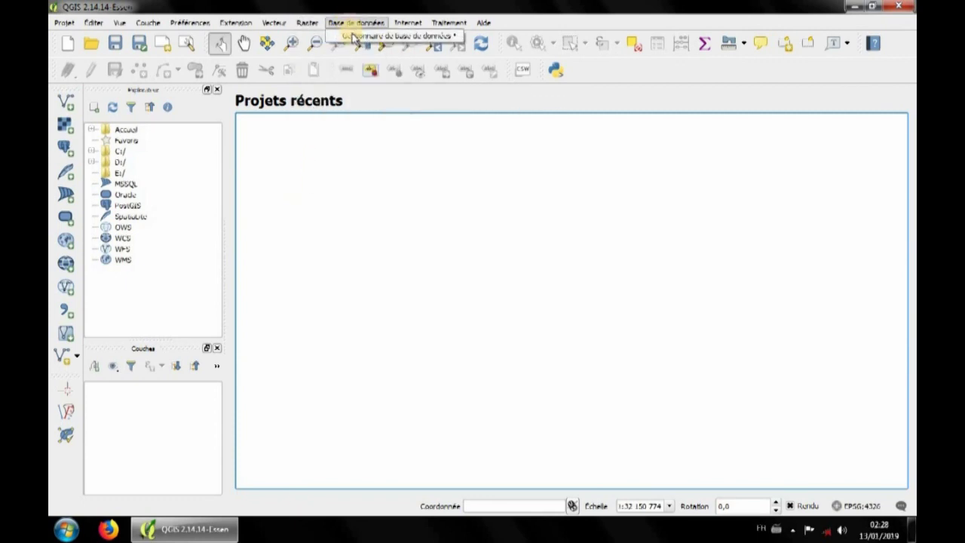
pyautogui.moveTo(354, 43)
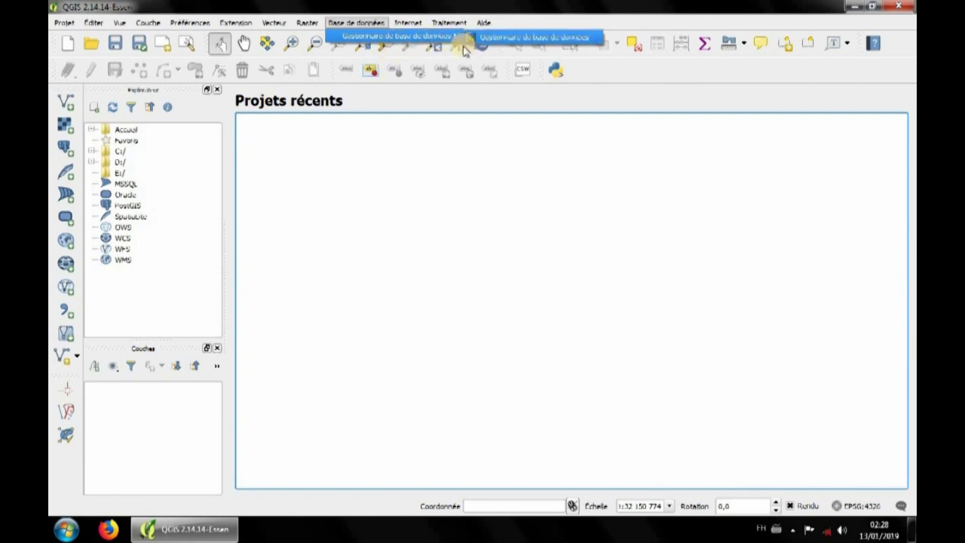
pyautogui.moveTo(414, 26)
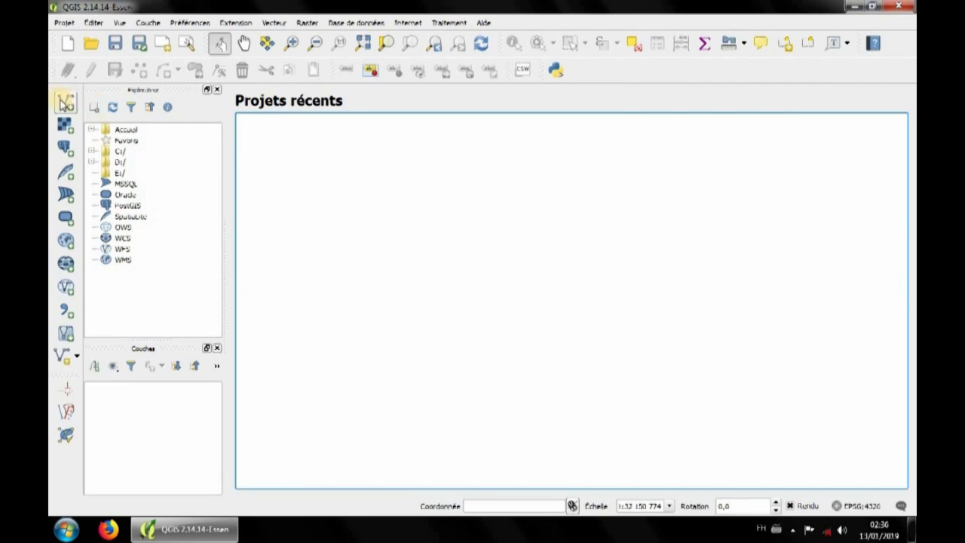
pyautogui.click(65, 104)
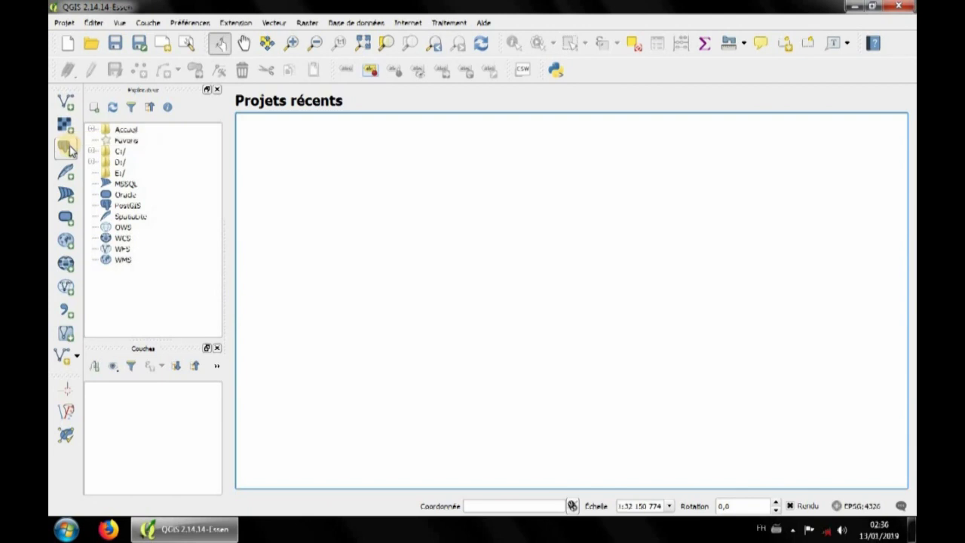
pyautogui.click(69, 197)
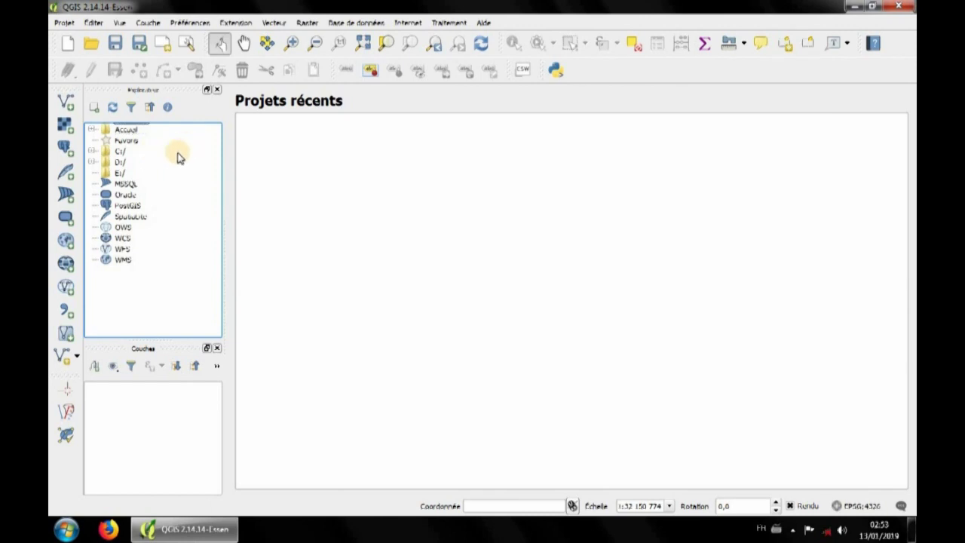
pyautogui.moveTo(121, 141); pyautogui.dragTo(126, 147)
pyautogui.moveTo(126, 147); pyautogui.dragTo(124, 243)
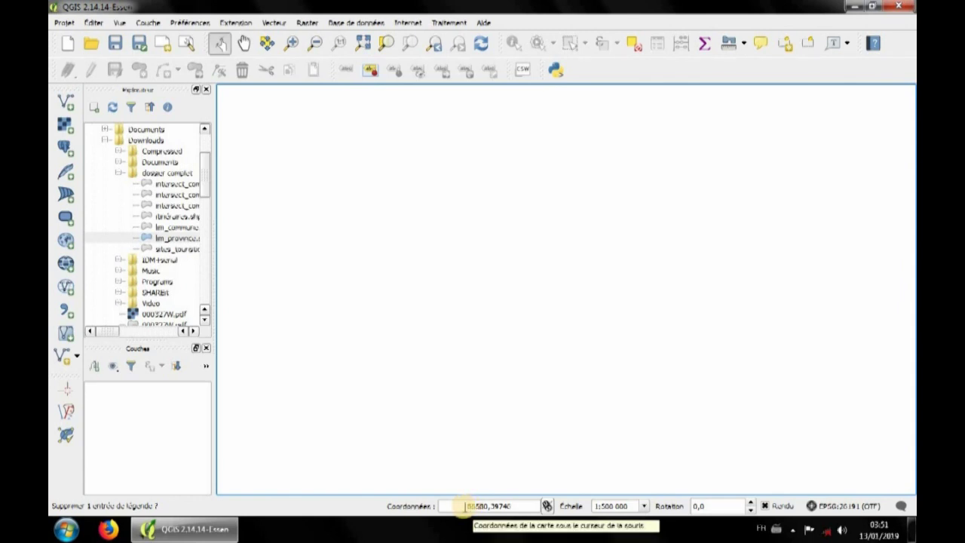
# Step: Switch the coordinate display to the current view's extent, then return it to the cursor position
pyautogui.click(547, 507)
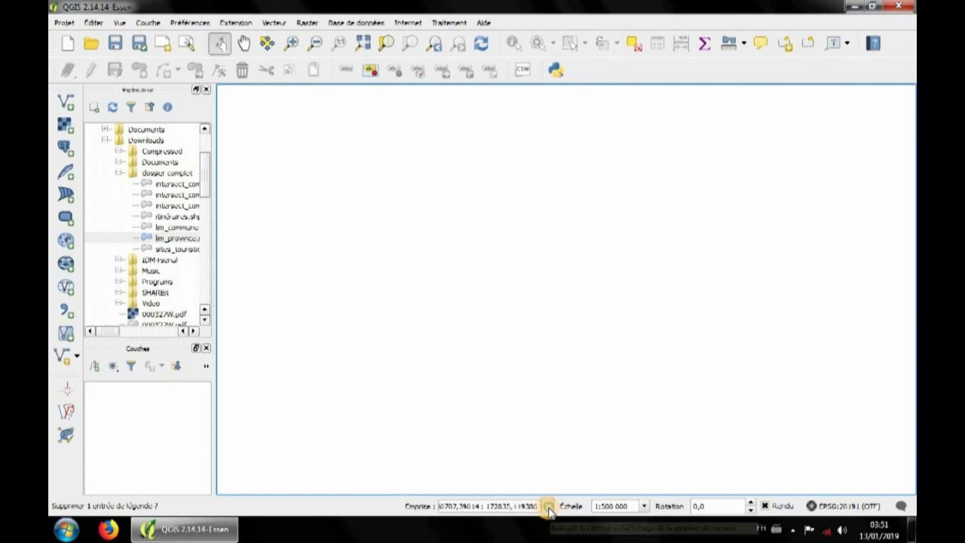
pyautogui.click(548, 507)
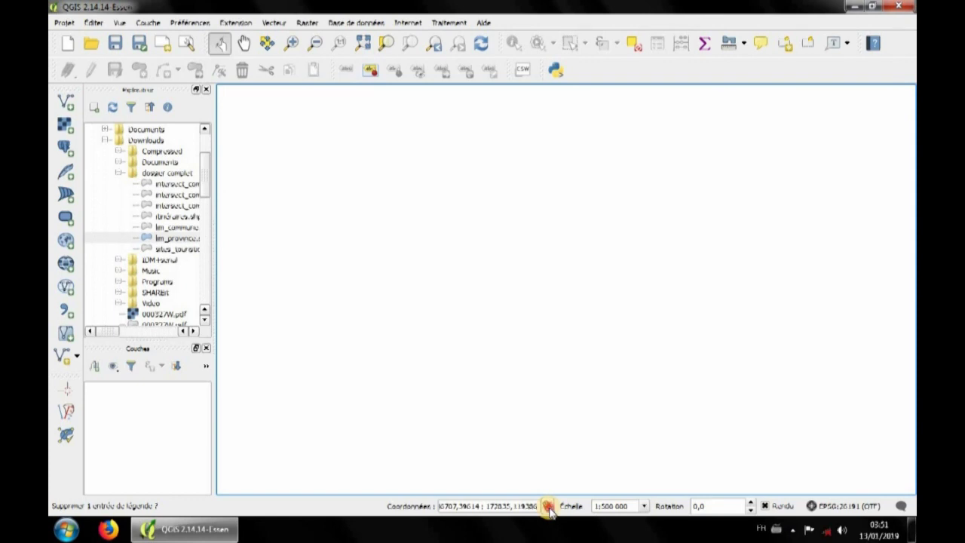
pyautogui.click(548, 507)
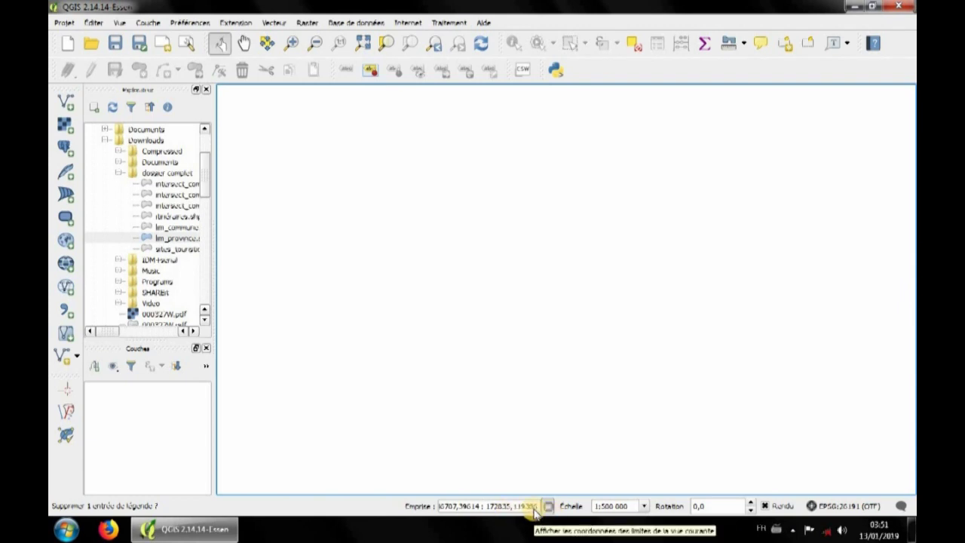
pyautogui.moveTo(539, 319); pyautogui.dragTo(545, 336)
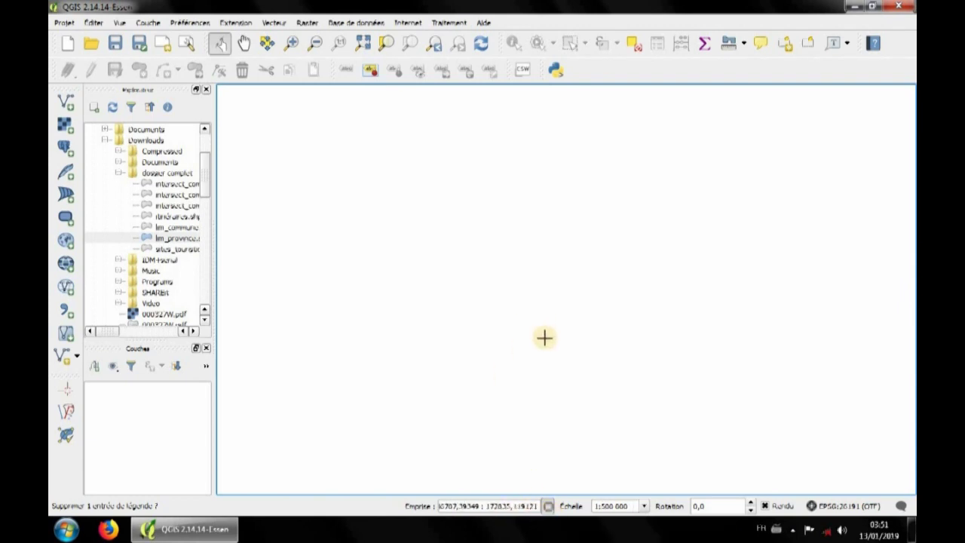
pyautogui.click(549, 507)
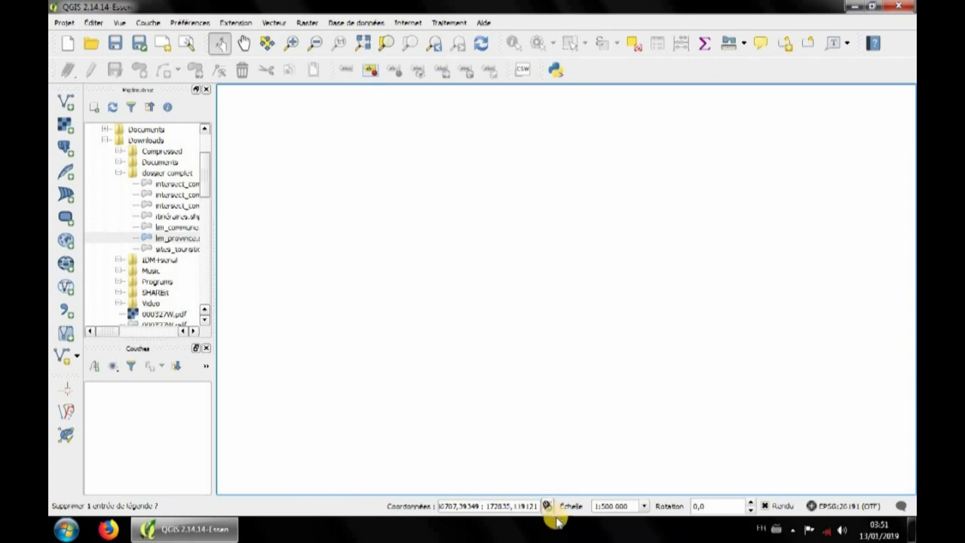
# Step: Examine the predefined map scales and leave the list without choosing another one
pyautogui.click(645, 507)
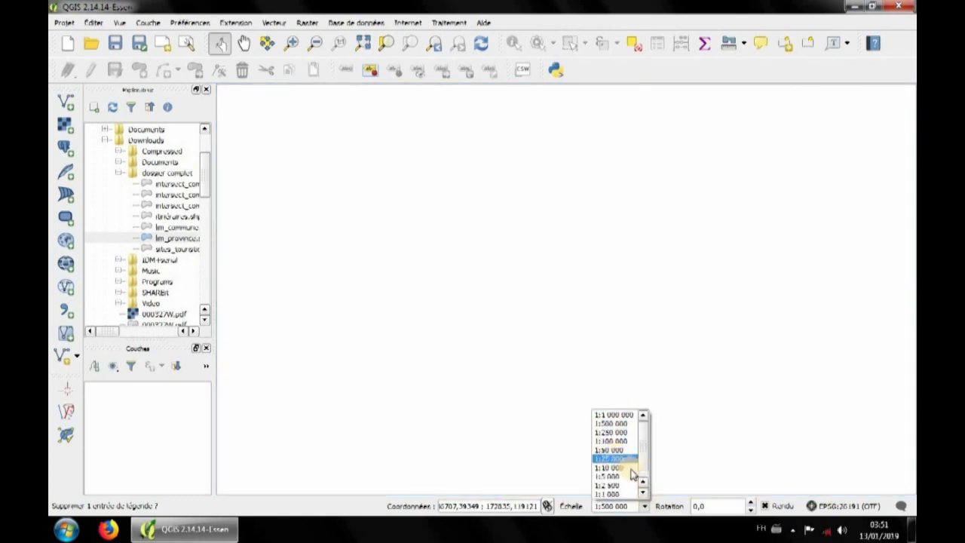
pyautogui.click(645, 509)
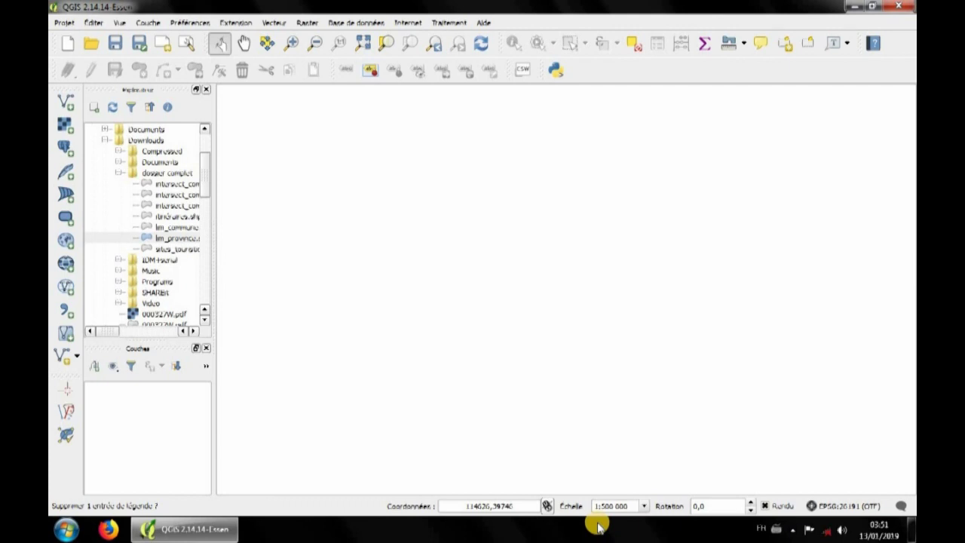
pyautogui.click(644, 506)
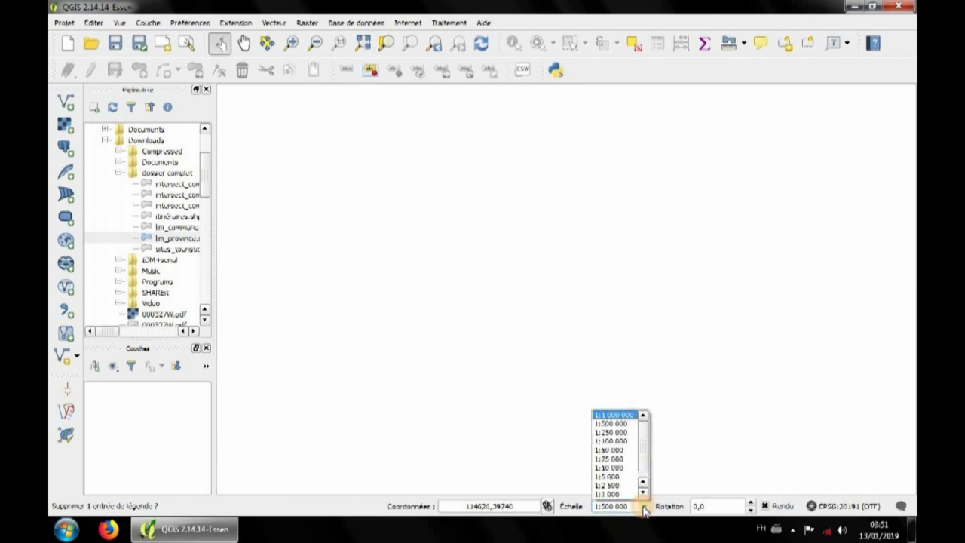
pyautogui.scroll(-1, 642, 460)
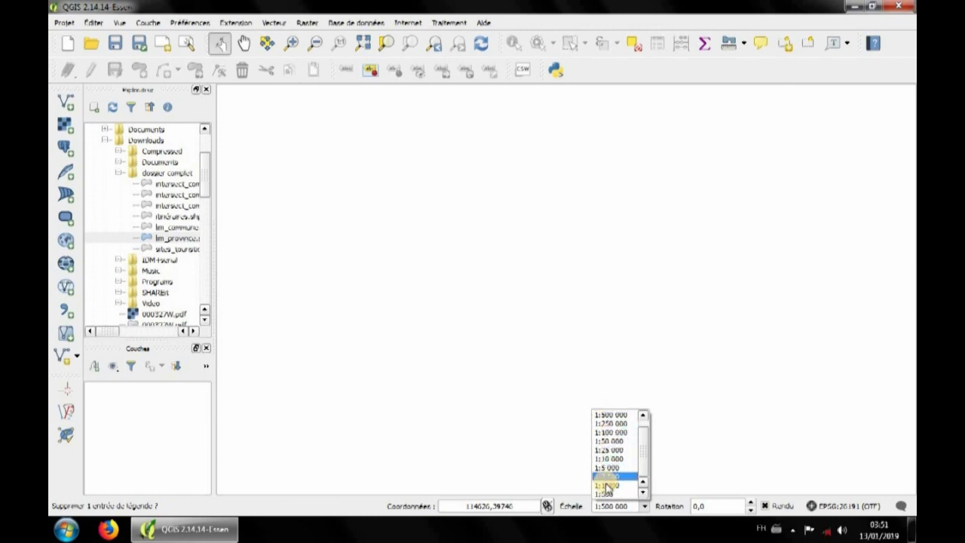
pyautogui.click(645, 506)
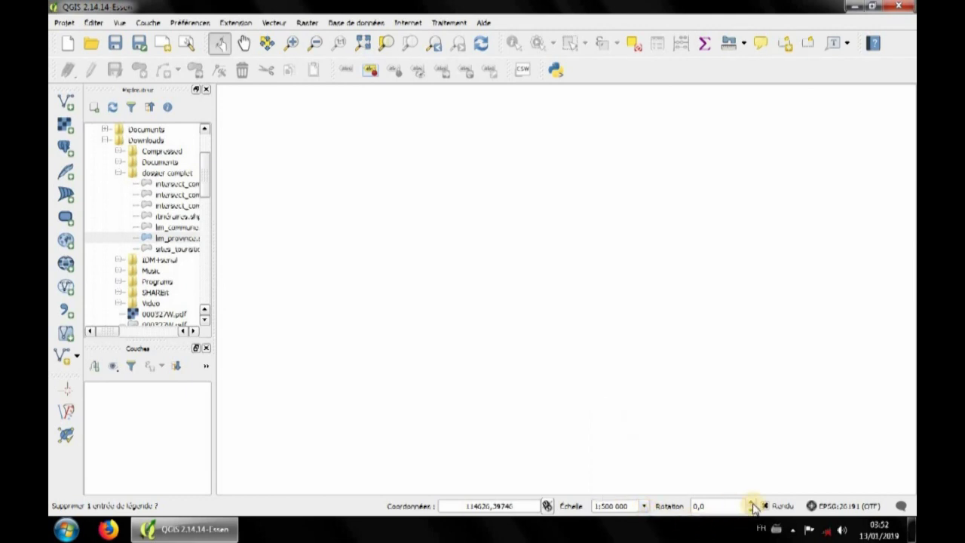
# Step: Try increasing and decreasing the map rotation, returning it to 0,0
pyautogui.click(754, 505)
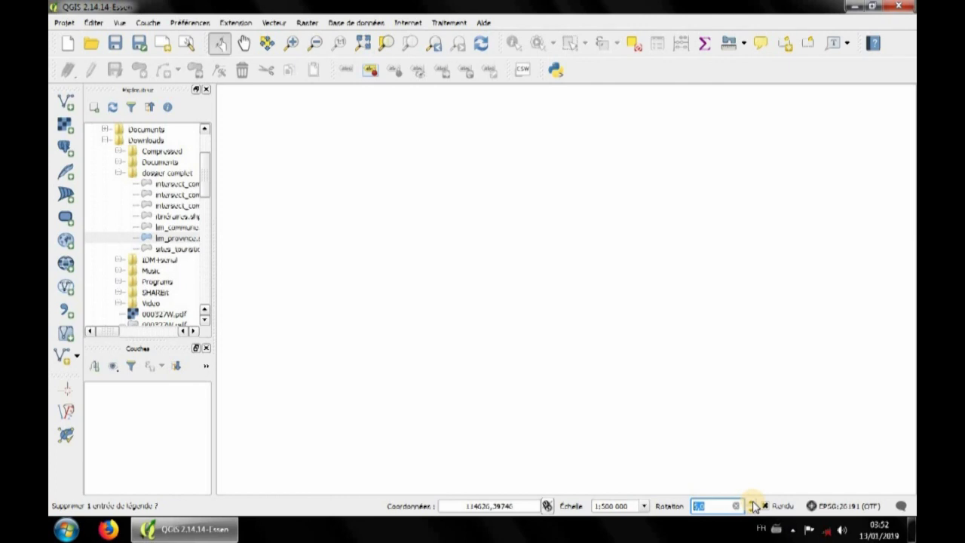
pyautogui.click(754, 503)
pyautogui.click(751, 510)
pyautogui.click(752, 511)
pyautogui.click(752, 503)
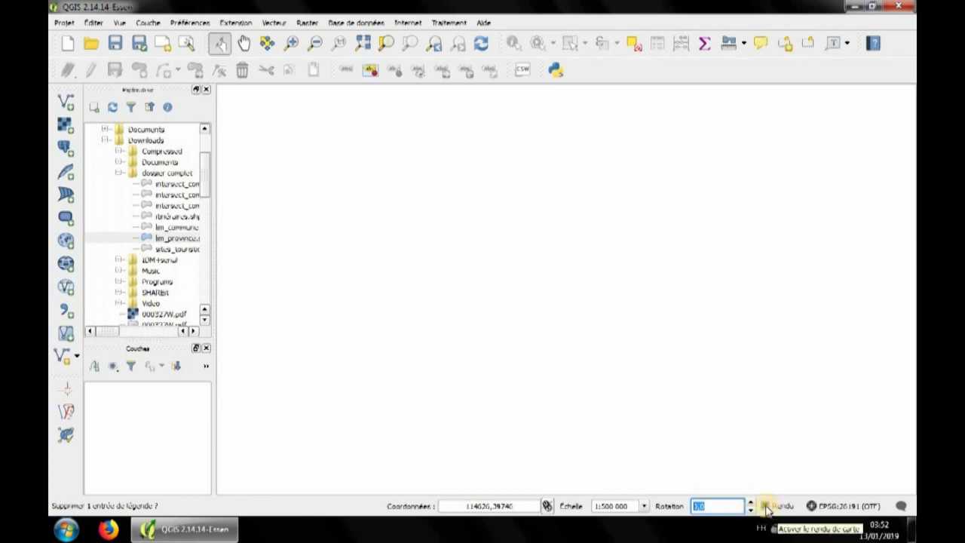
# Step: Turn map rendering off and back on
pyautogui.click(765, 506)
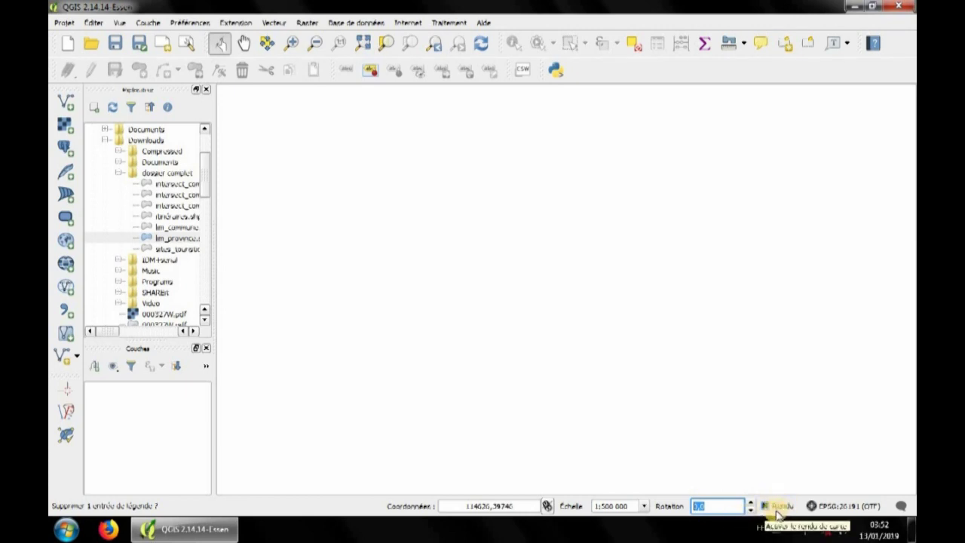
pyautogui.click(766, 506)
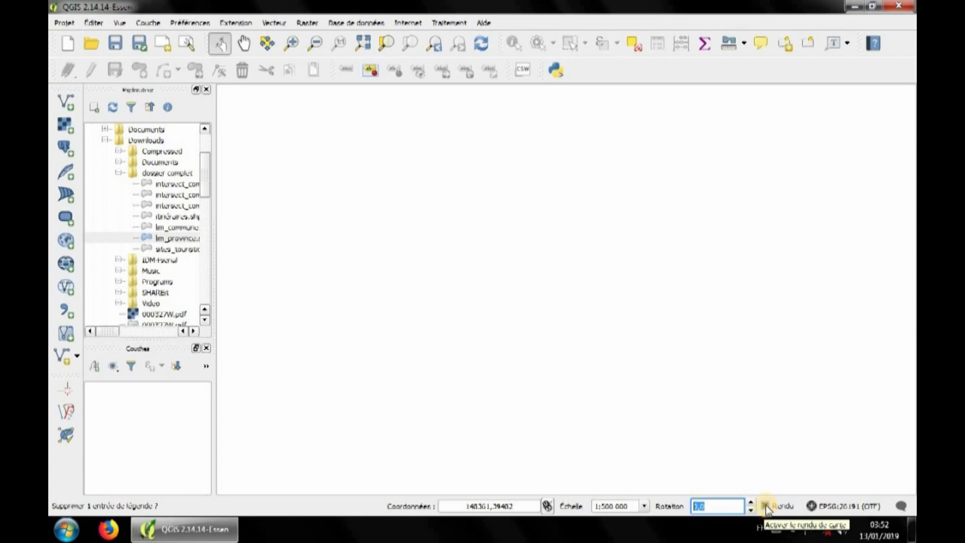
pyautogui.click(765, 506)
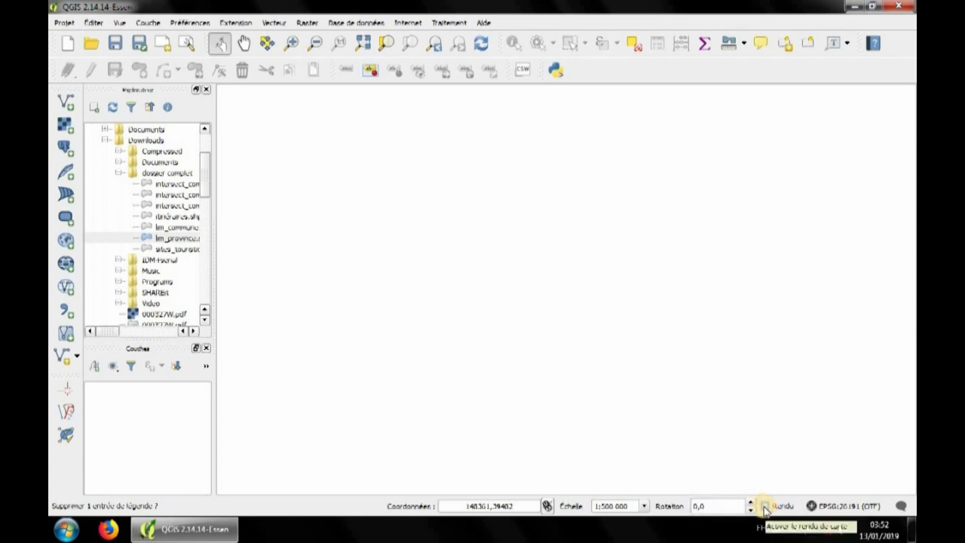
pyautogui.click(765, 506)
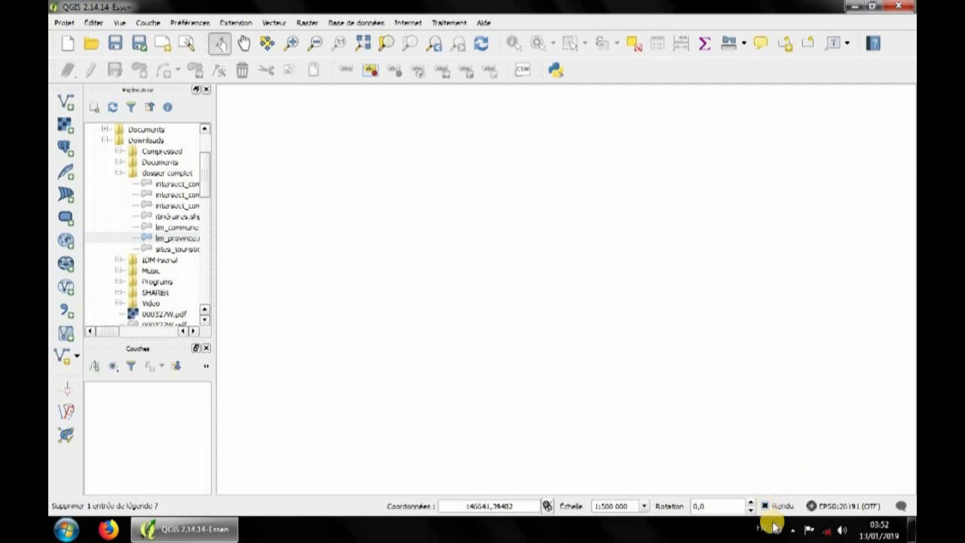
# Step: Toggle on-the-fly projection off and back on, and choose Merchich / Nord Maroc (EPSG:26191) as the project's coordinate reference system
pyautogui.click(840, 507)
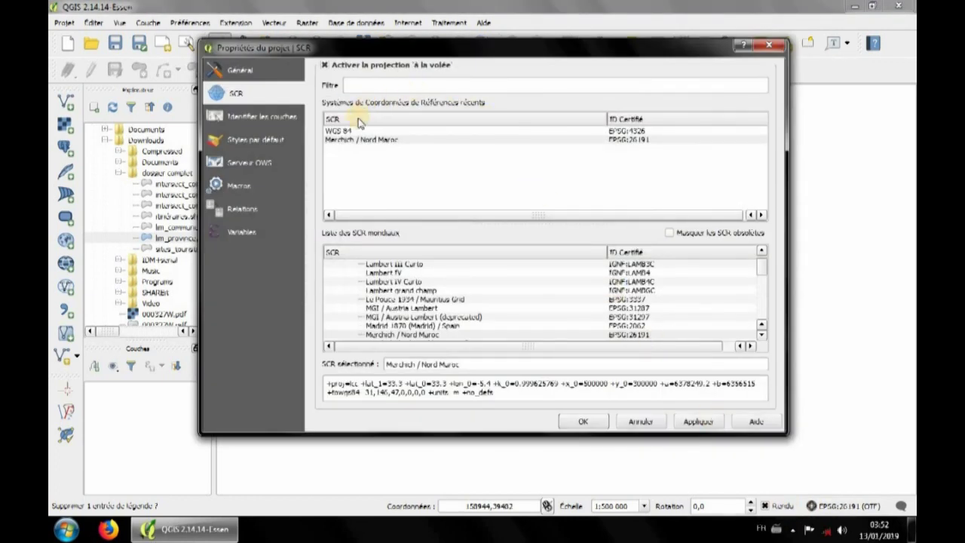
pyautogui.click(324, 67)
pyautogui.click(324, 67)
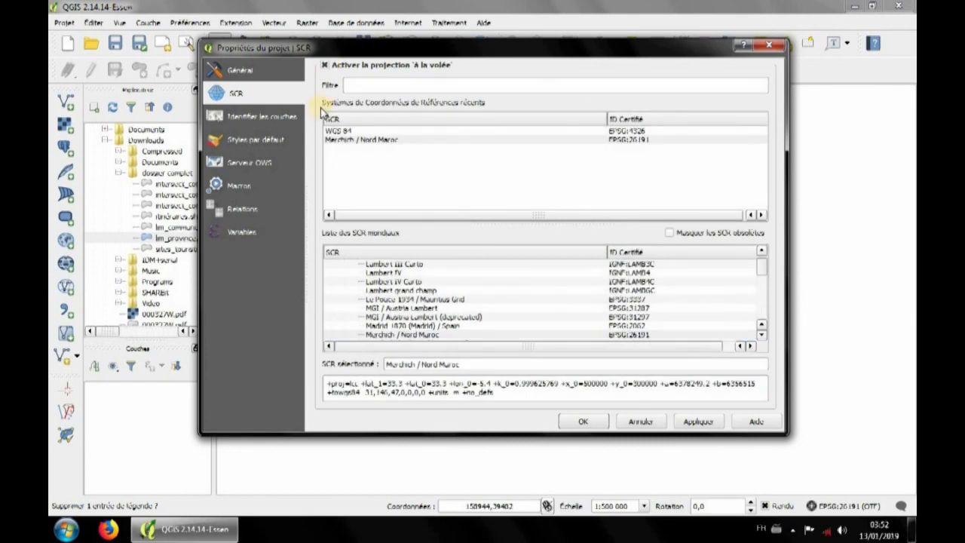
pyautogui.click(350, 141)
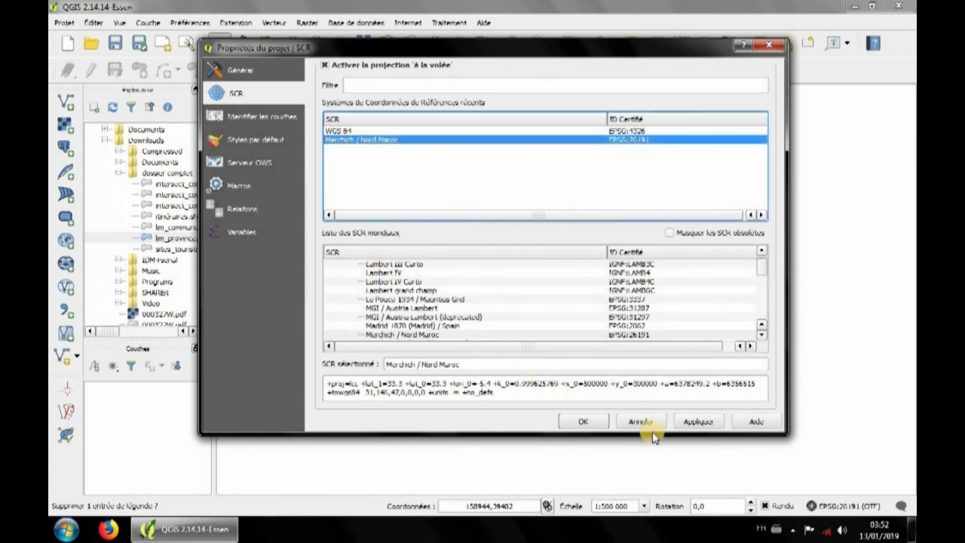
pyautogui.click(600, 422)
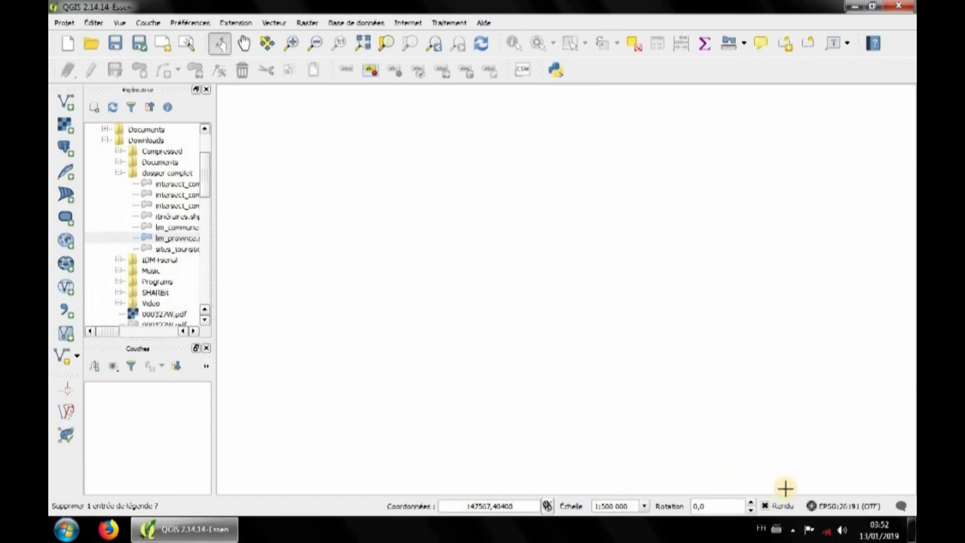
# Step: Display the log messages and read through the general log entries from the start of the session
pyautogui.click(902, 508)
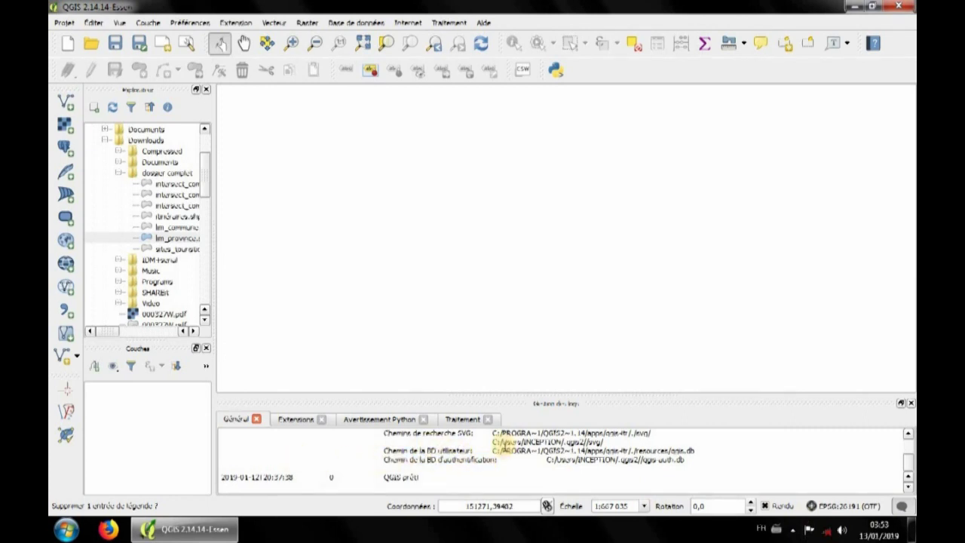
pyautogui.scroll(1, 510, 448)
pyautogui.scroll(2, 505, 449)
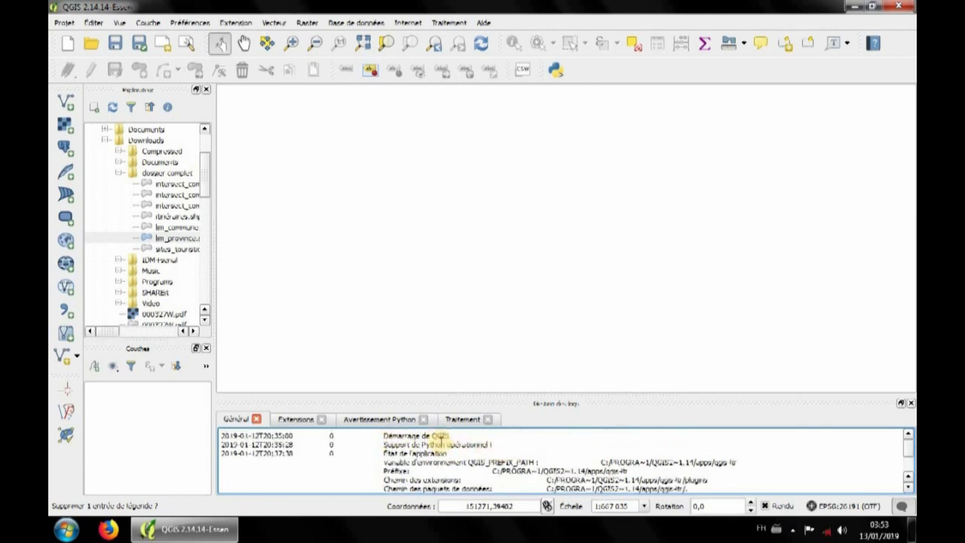
pyautogui.scroll(-1, 374, 467)
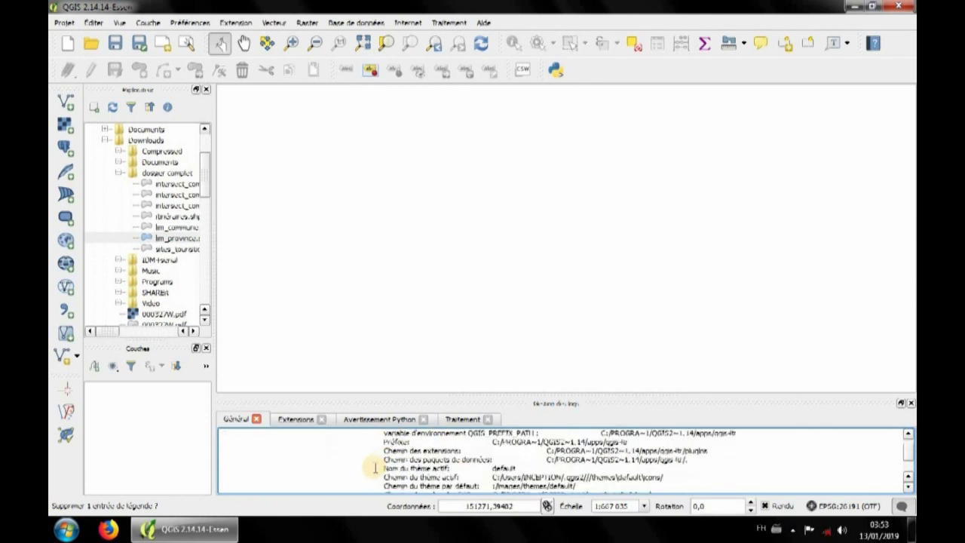
pyautogui.scroll(-3, 374, 467)
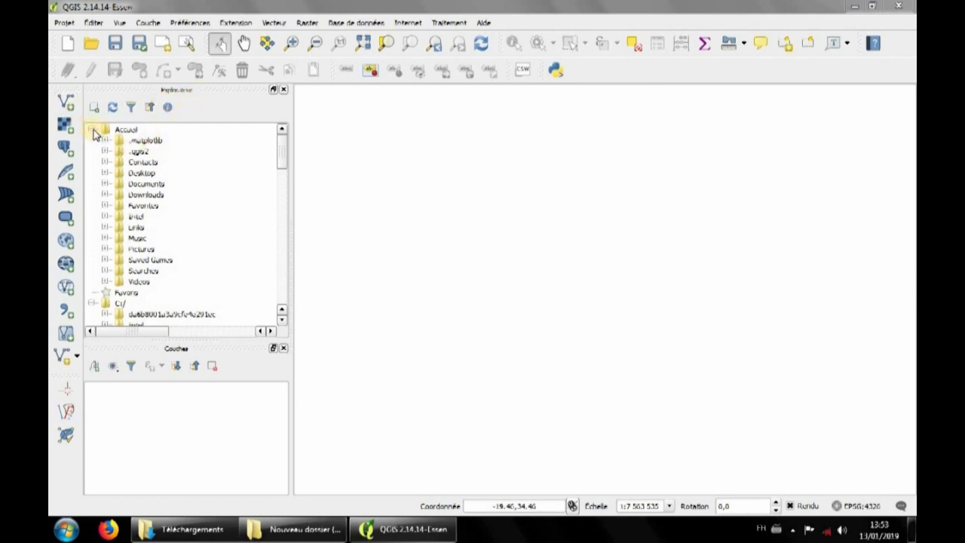
# Step: Load Provinces_wgs.shp from the Desktop's DecoupageAdministratif folder through the file browser, and toggle its visibility off and on
pyautogui.click(107, 172)
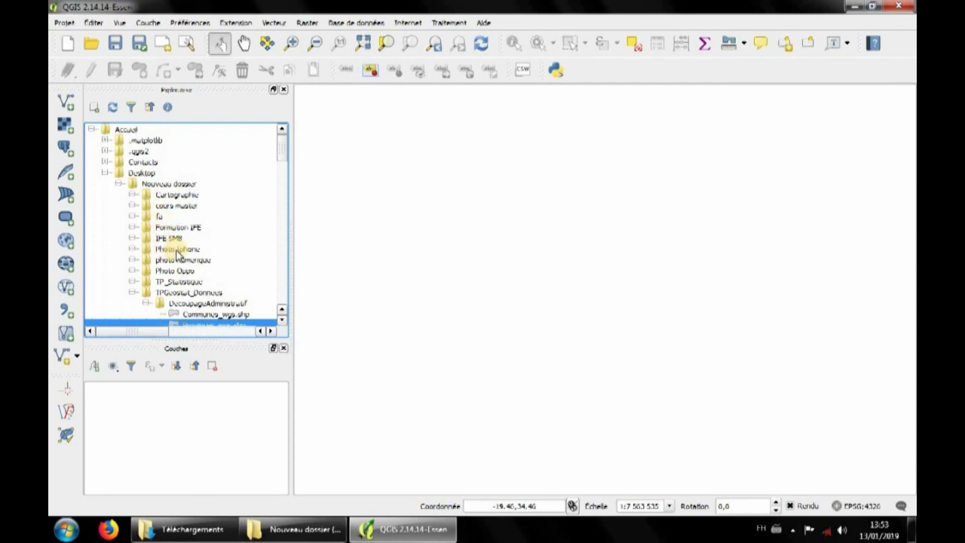
pyautogui.scroll(-1, 239, 307)
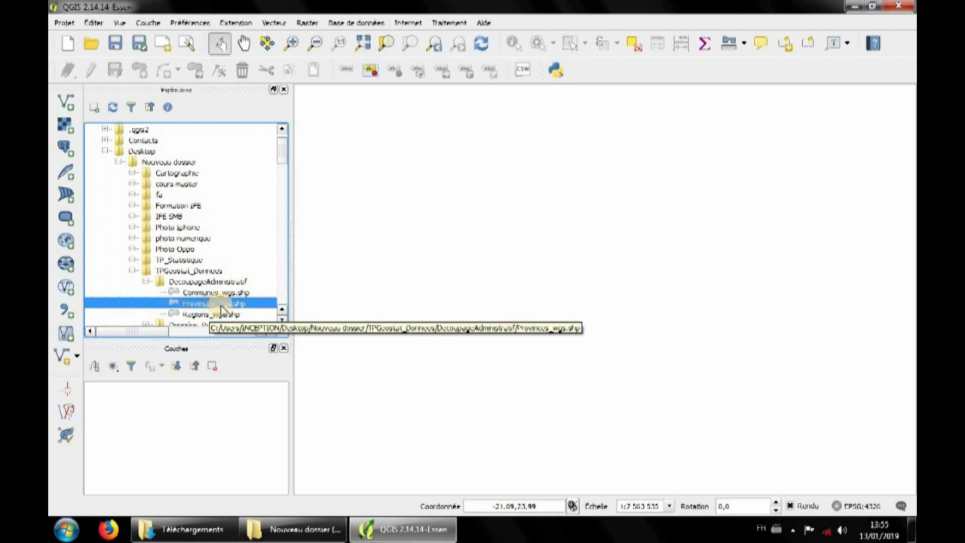
pyautogui.doubleClick(221, 306)
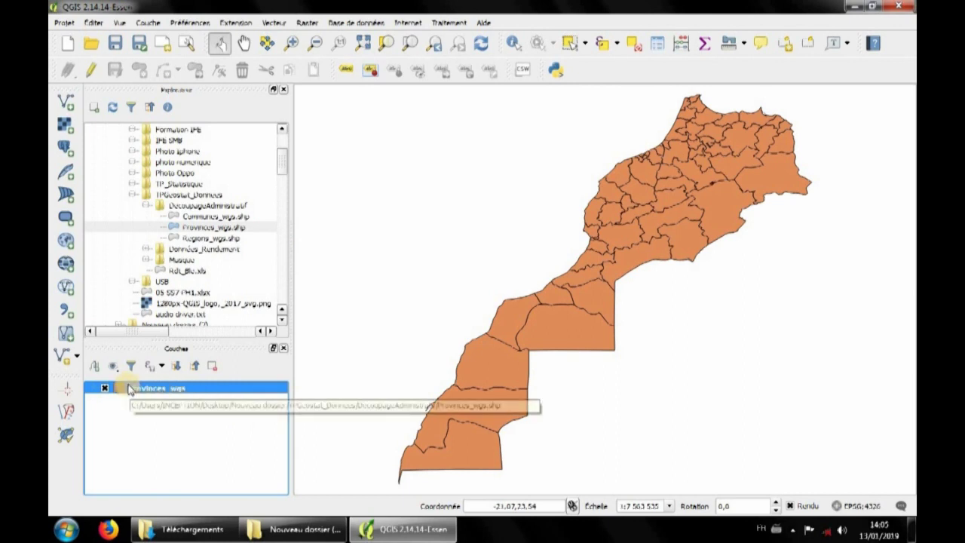
pyautogui.click(104, 389)
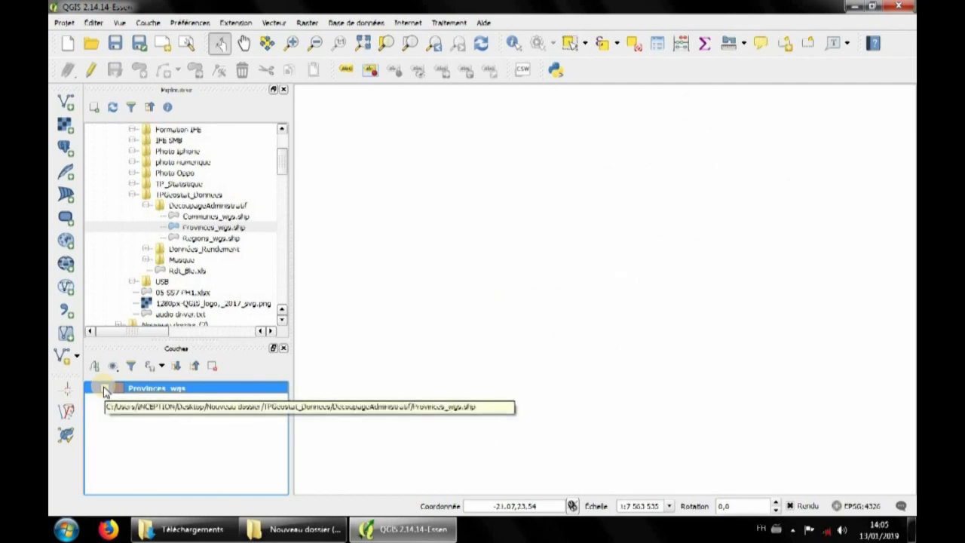
pyautogui.click(104, 388)
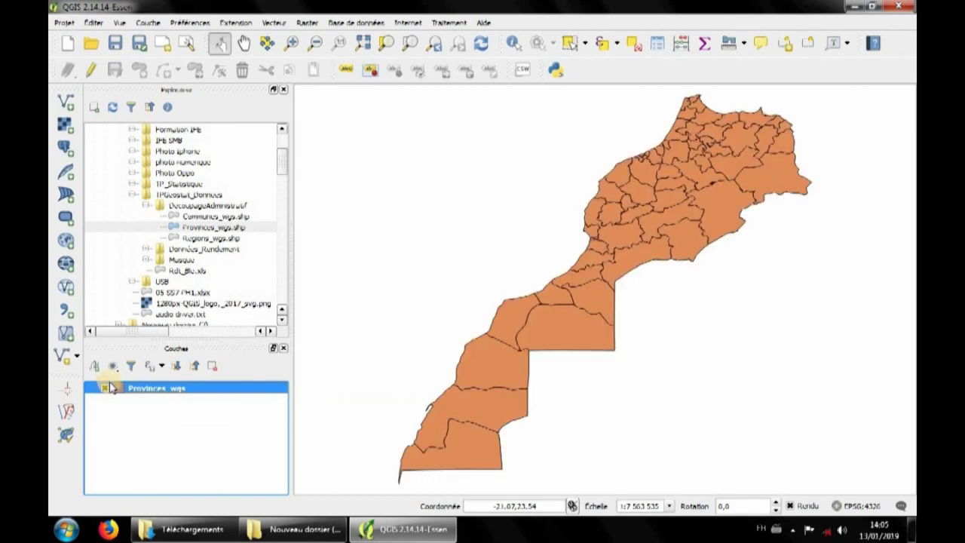
# Step: Remove the Provinces_wgs layer from the project
pyautogui.rightClick(176, 390)
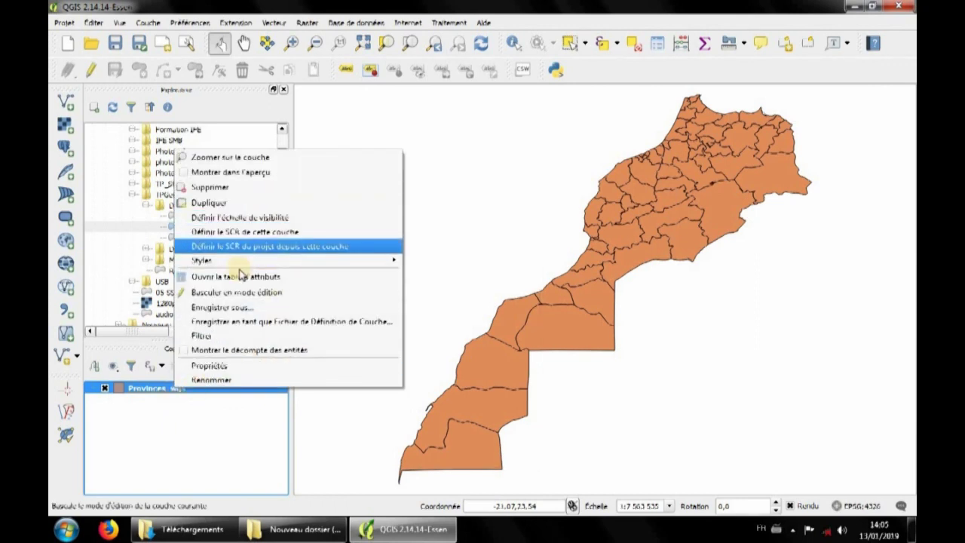
pyautogui.click(253, 193)
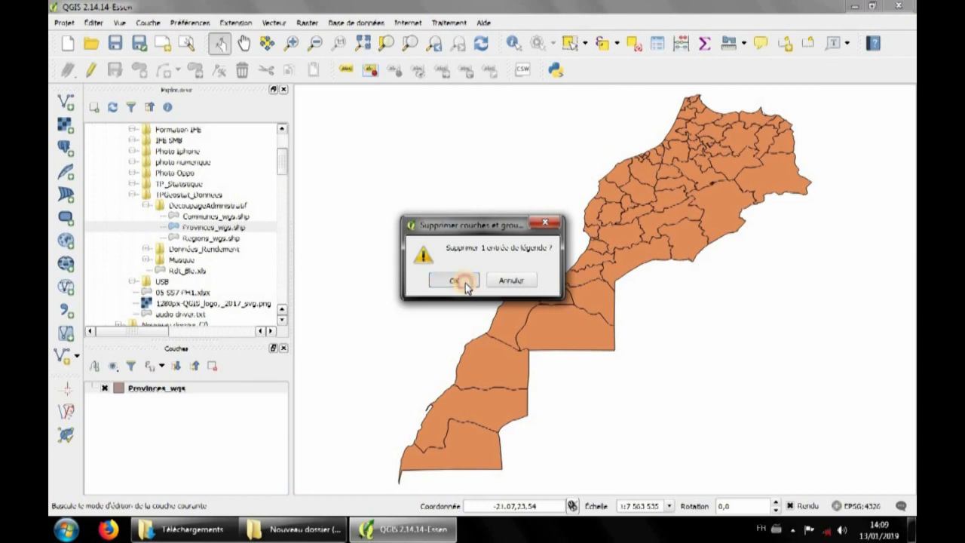
pyautogui.click(455, 280)
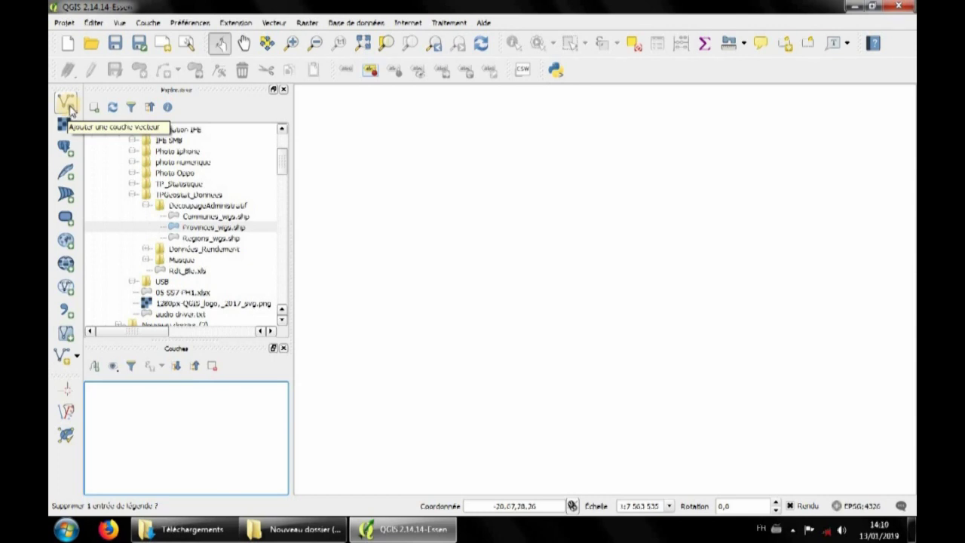
# Step: Add Provinces_wgs.shp from the DecoupageAdministratif folder as a vector layer, with file as source type and System encoding
pyautogui.click(68, 105)
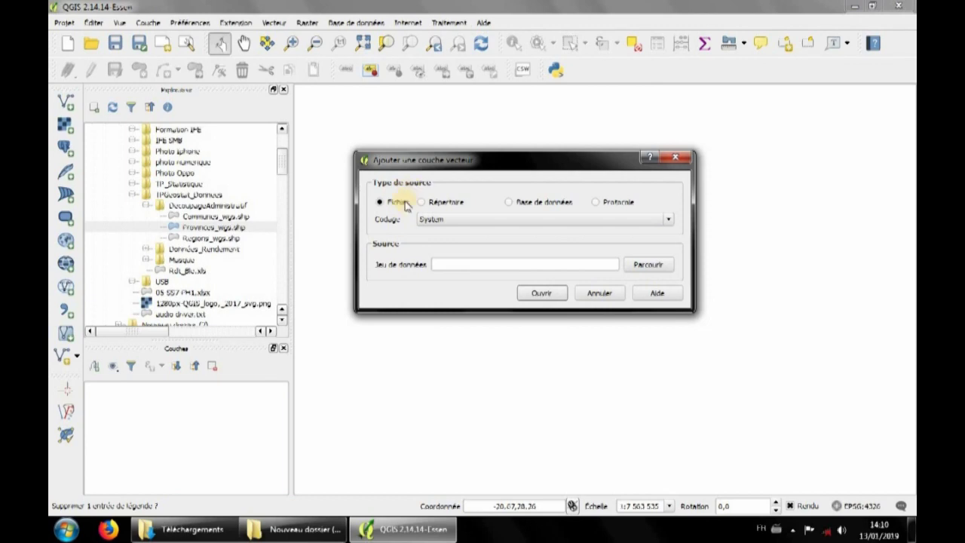
pyautogui.click(650, 265)
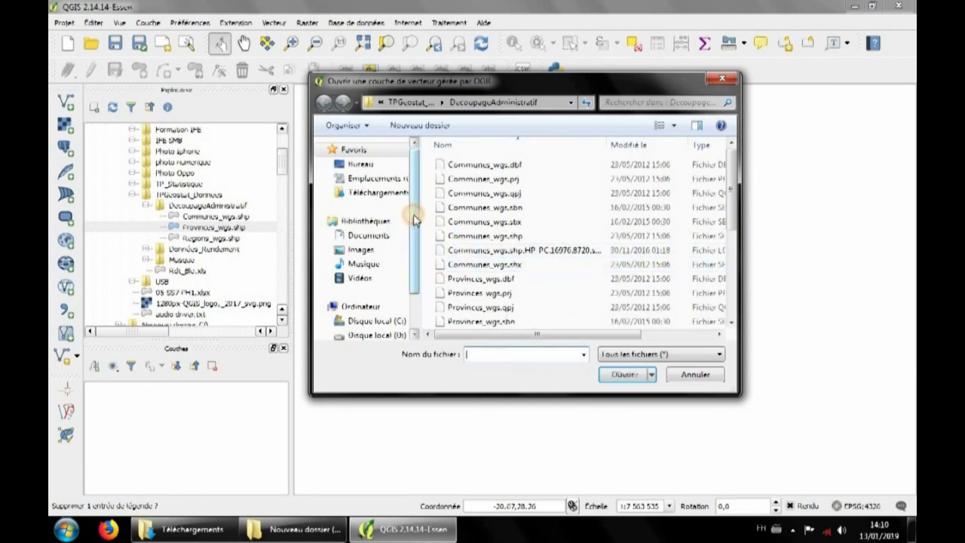
pyautogui.moveTo(413, 240); pyautogui.dragTo(405, 217)
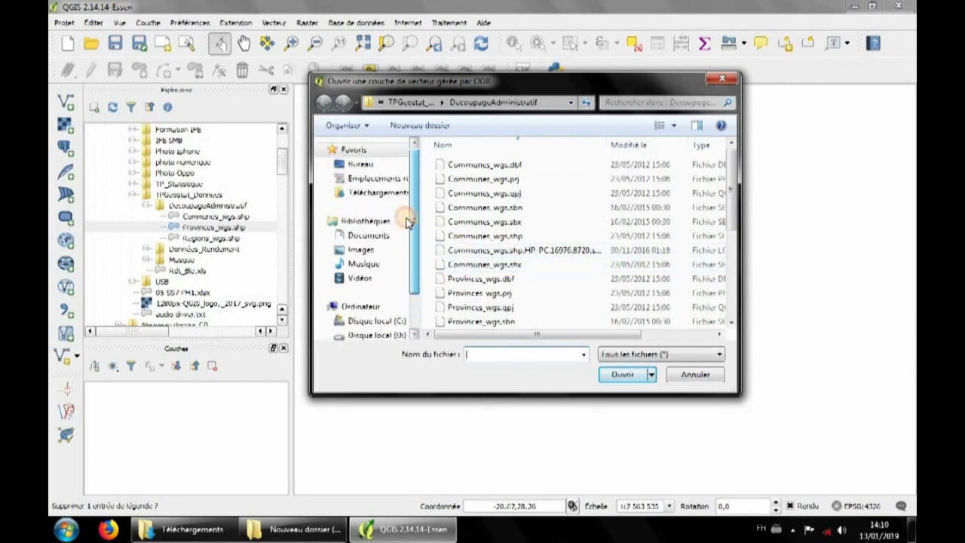
pyautogui.click(388, 198)
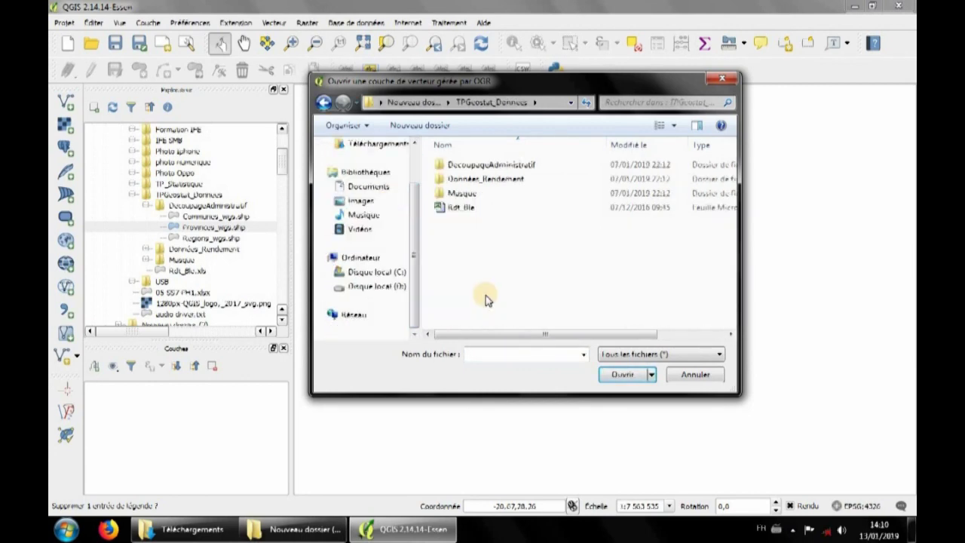
pyautogui.click(494, 165)
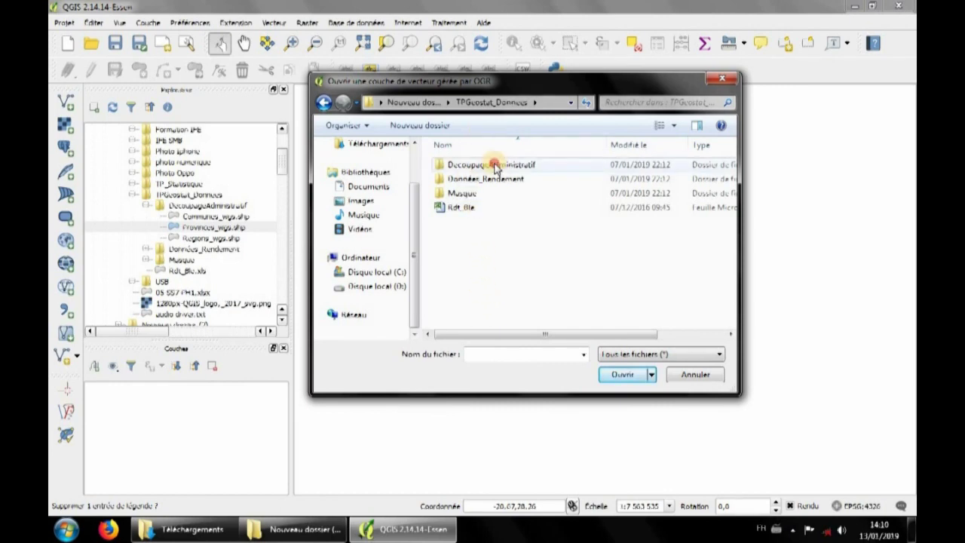
pyautogui.click(494, 166)
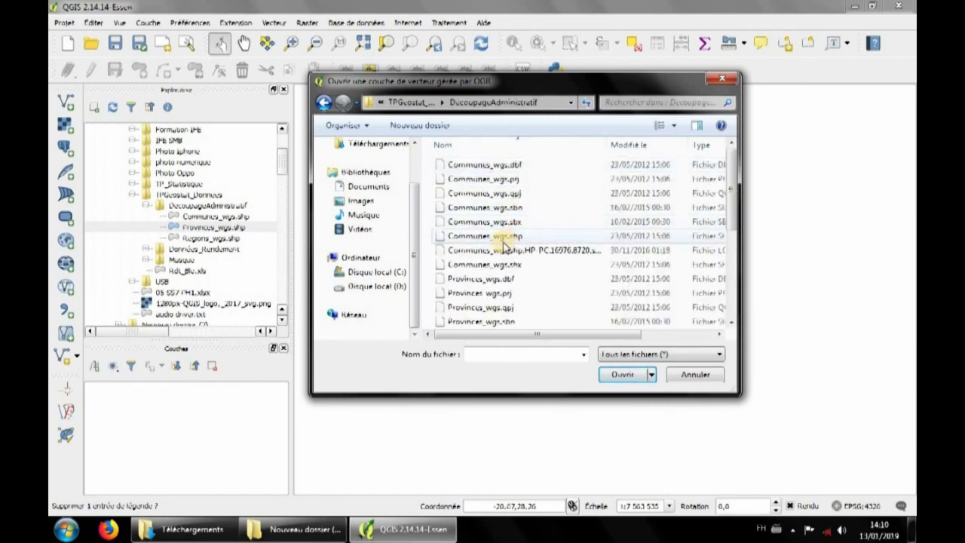
pyautogui.moveTo(733, 217)
pyautogui.mouseDown()
pyautogui.moveTo(736, 271)
pyautogui.moveTo(735, 254)
pyautogui.mouseUp()
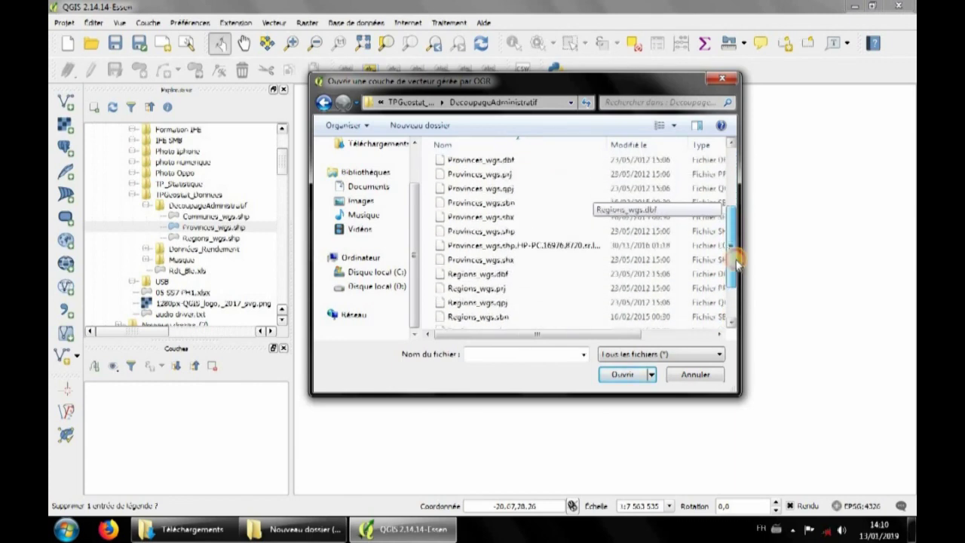
pyautogui.click(479, 233)
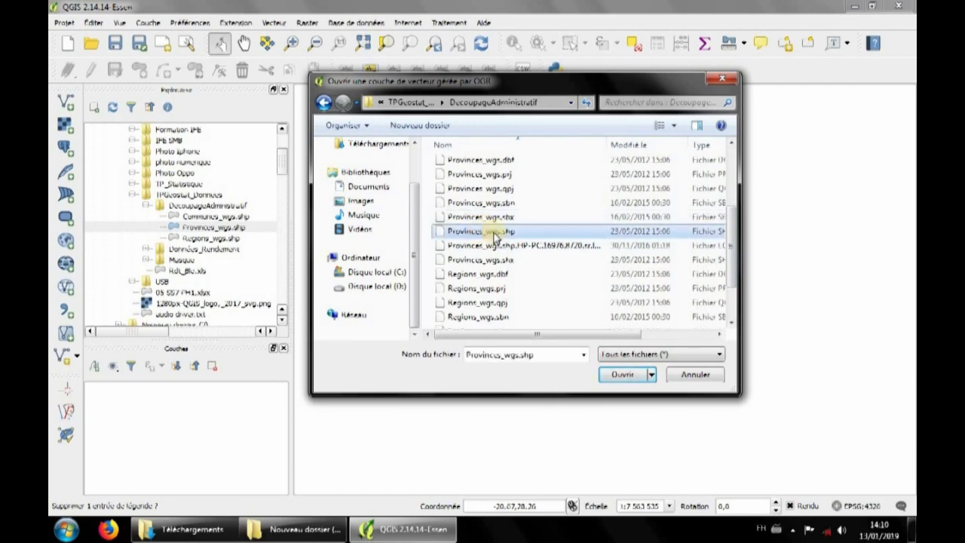
pyautogui.click(617, 377)
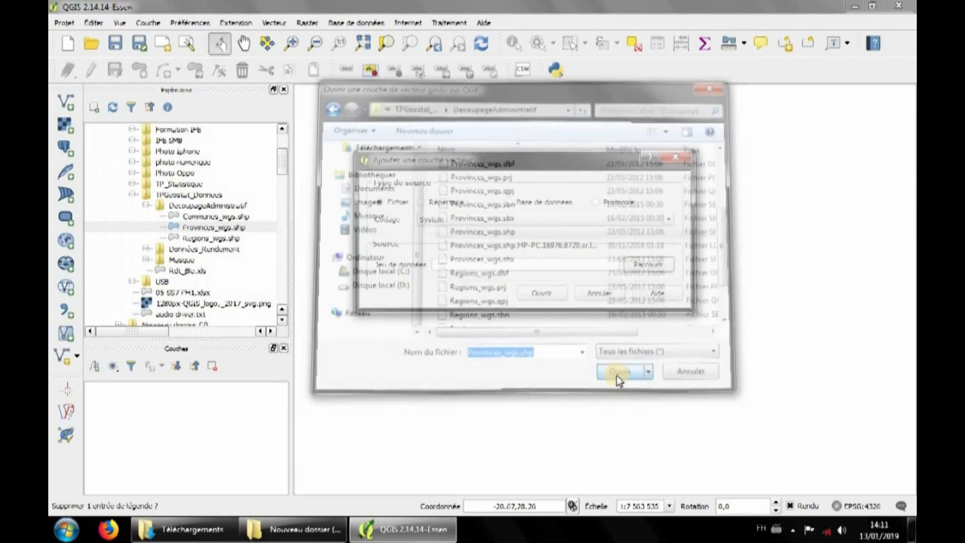
pyautogui.click(544, 297)
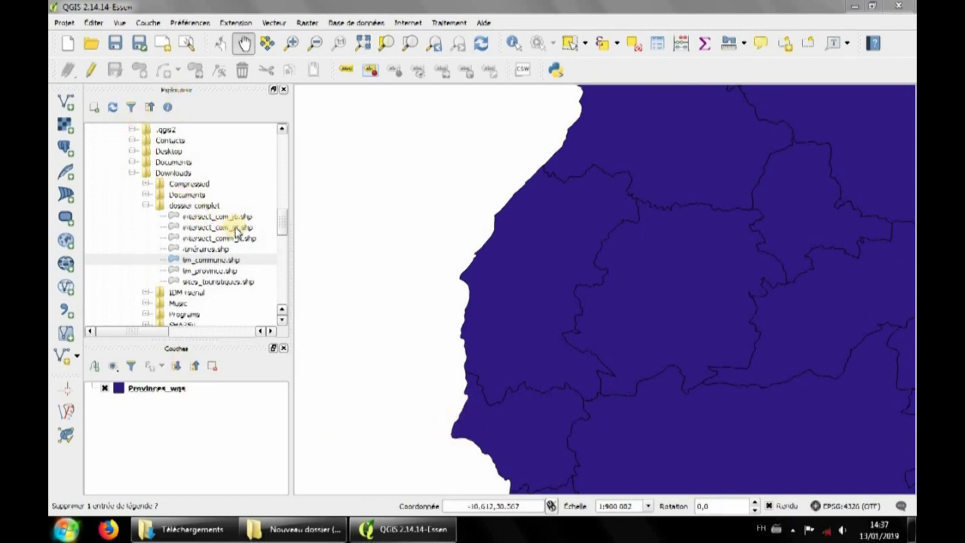
# Step: Add lim_province.shp from the dossier complet folder in Downloads to the map
pyautogui.click(211, 271)
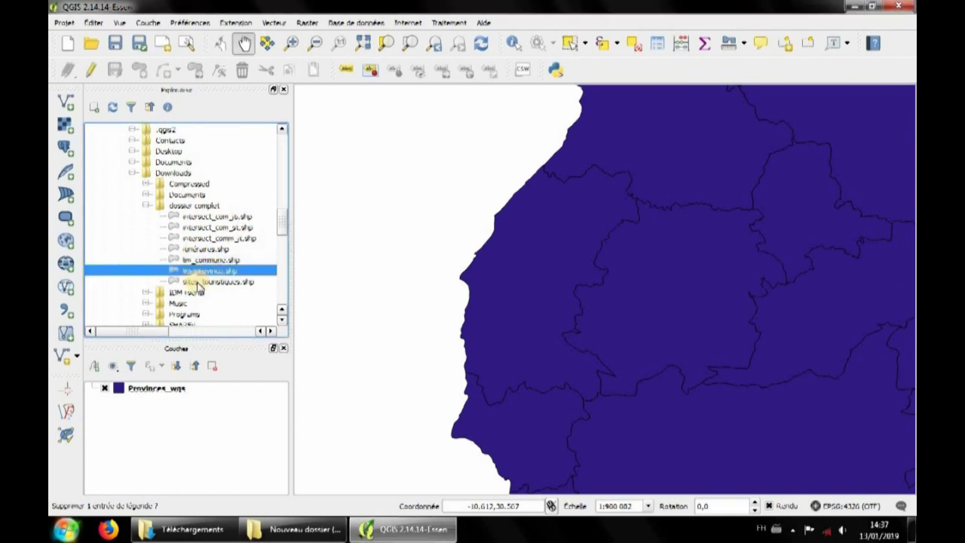
pyautogui.moveTo(204, 273); pyautogui.dragTo(195, 275)
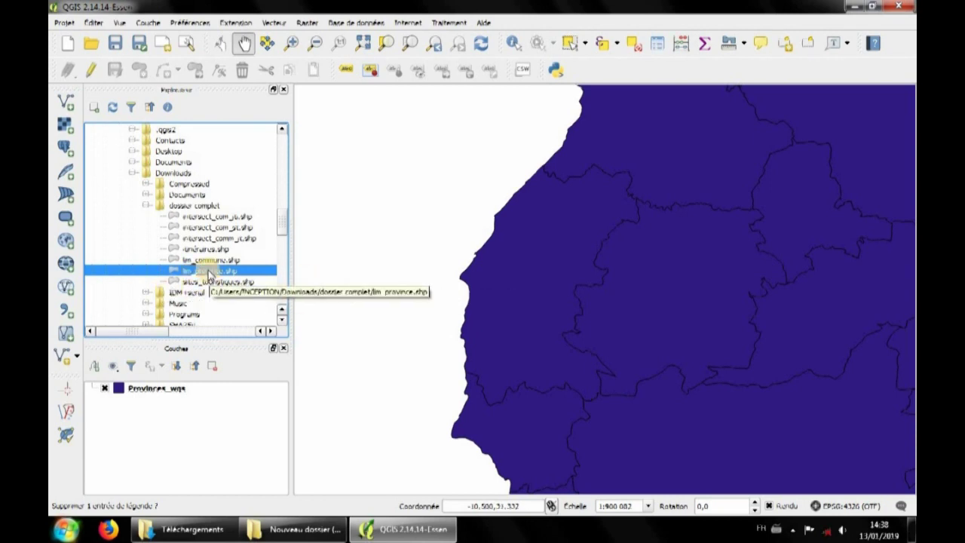
pyautogui.doubleClick(210, 273)
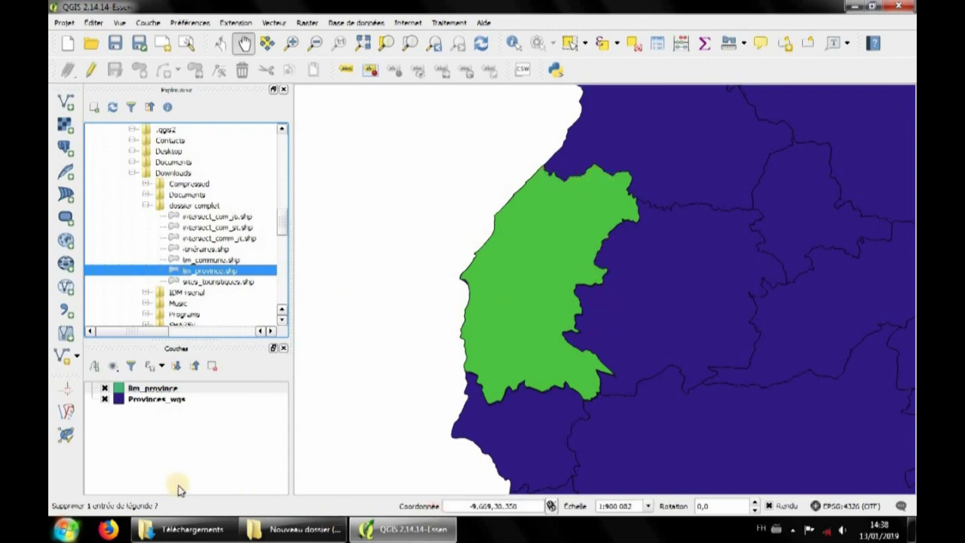
# Step: Hide the Provinces_wgs layer so that only lim_province is drawn
pyautogui.click(105, 399)
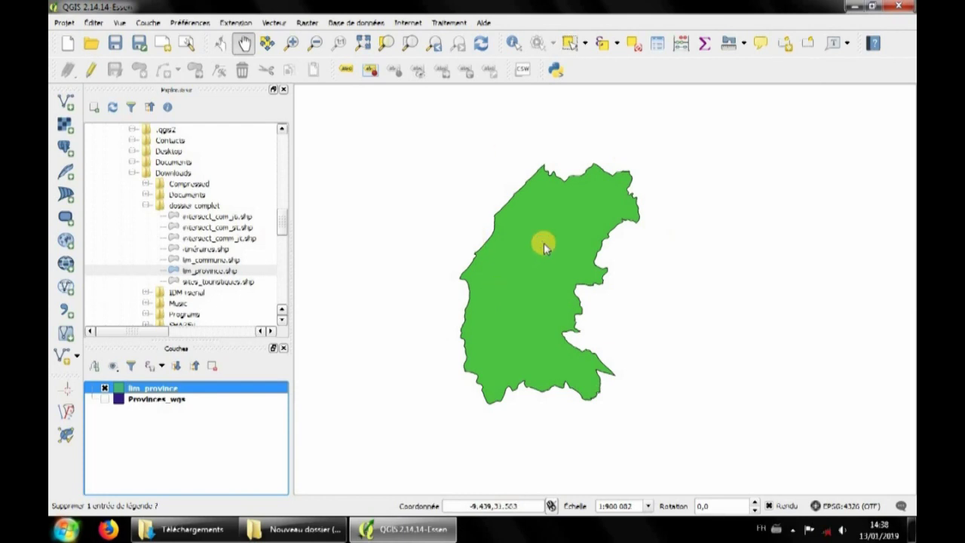
pyautogui.scroll(1, 550, 240)
pyautogui.scroll(-1, 553, 239)
pyautogui.moveTo(553, 239); pyautogui.dragTo(555, 226)
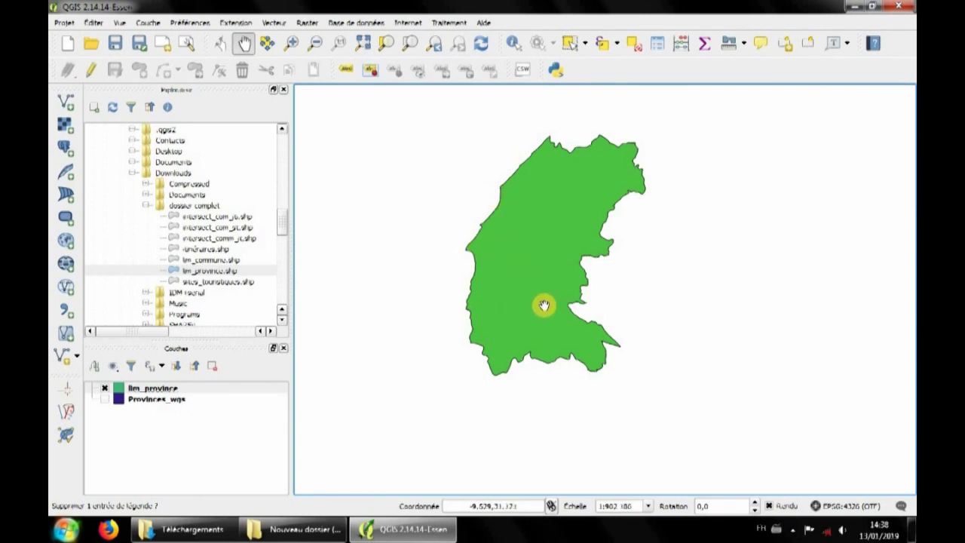
# Step: Add lim_commune.shp from the dossier complet folder and inspect its commune boundaries on the map
pyautogui.click(207, 260)
pyautogui.doubleClick(214, 260)
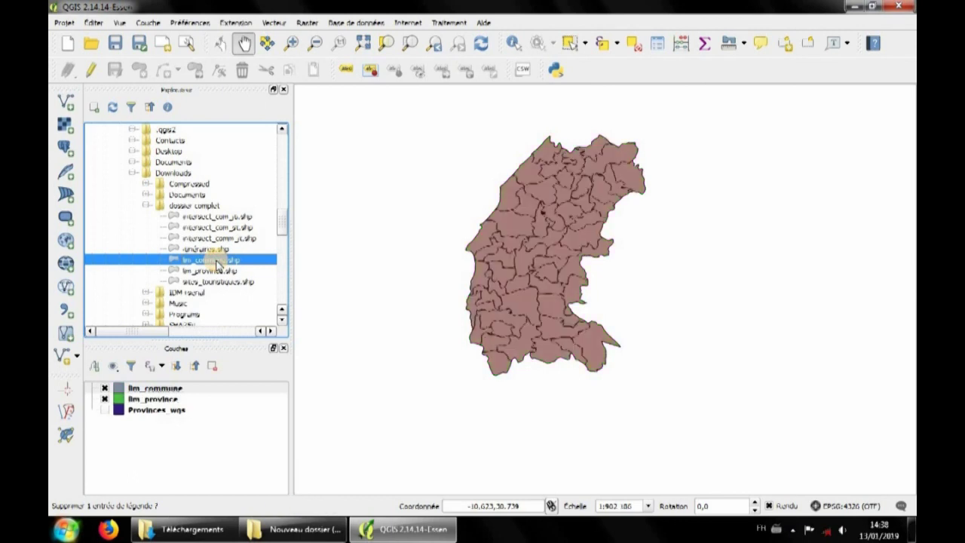
pyautogui.moveTo(568, 203); pyautogui.dragTo(561, 233)
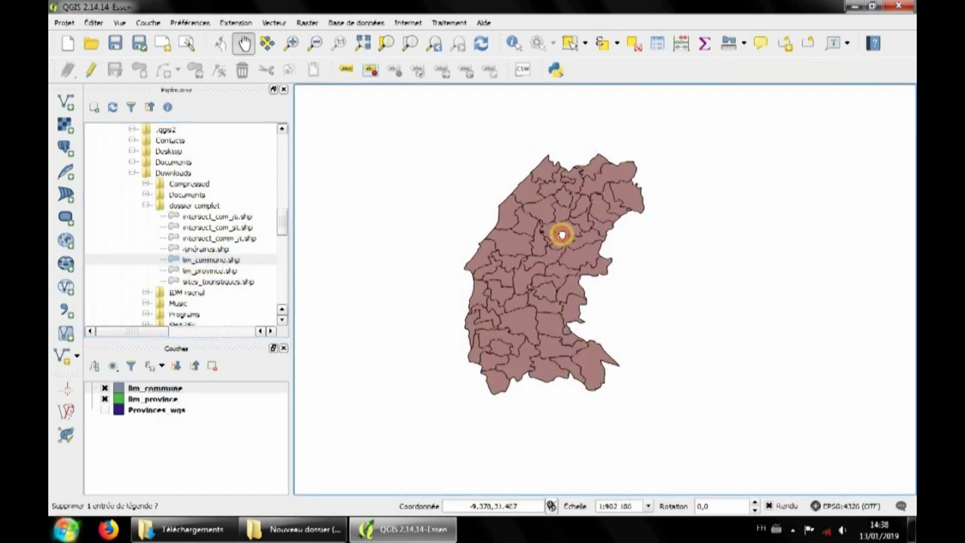
pyautogui.scroll(1, 523, 226)
pyautogui.scroll(-1, 529, 235)
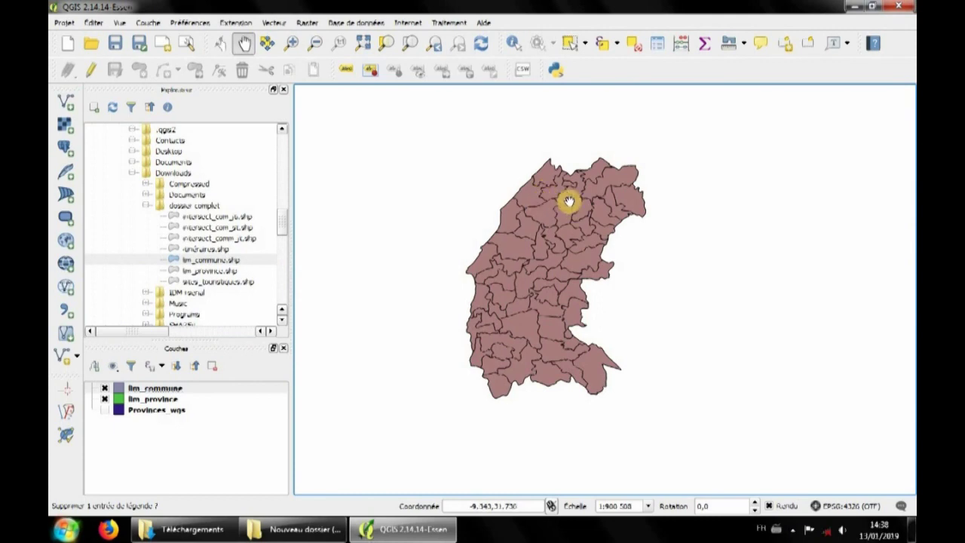
pyautogui.scroll(1, 553, 209)
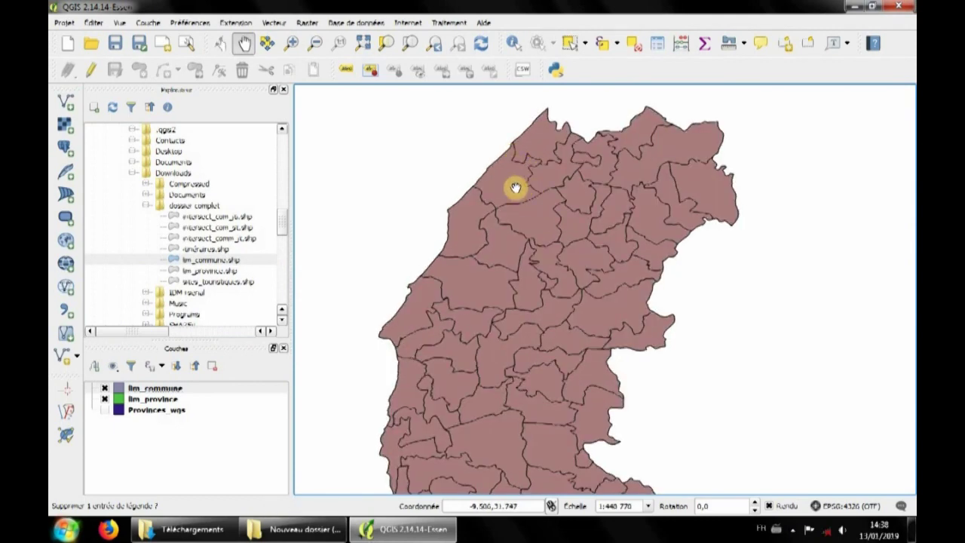
# Step: Open the lim_commune attribute table full screen, review its fields and records, and close it
pyautogui.scroll(-1, 546, 248)
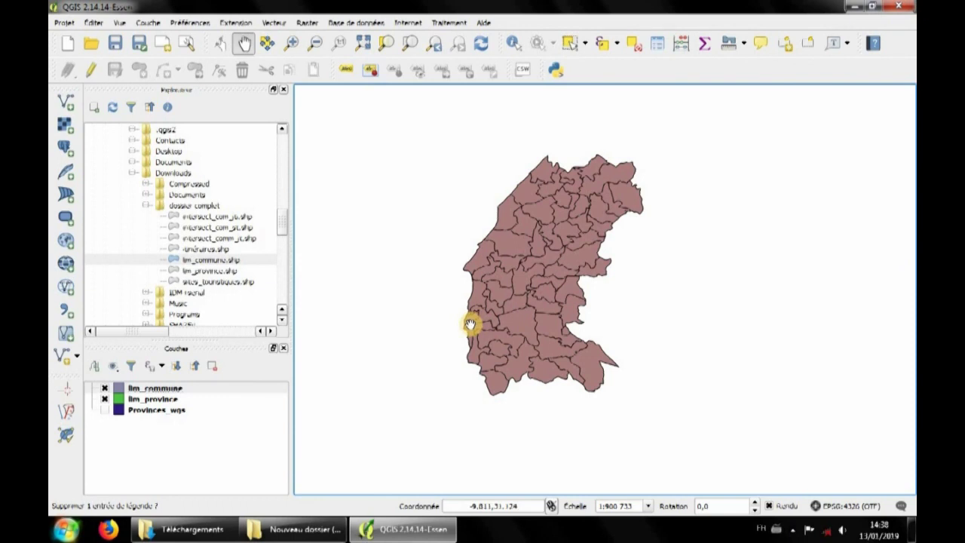
pyautogui.click(160, 389)
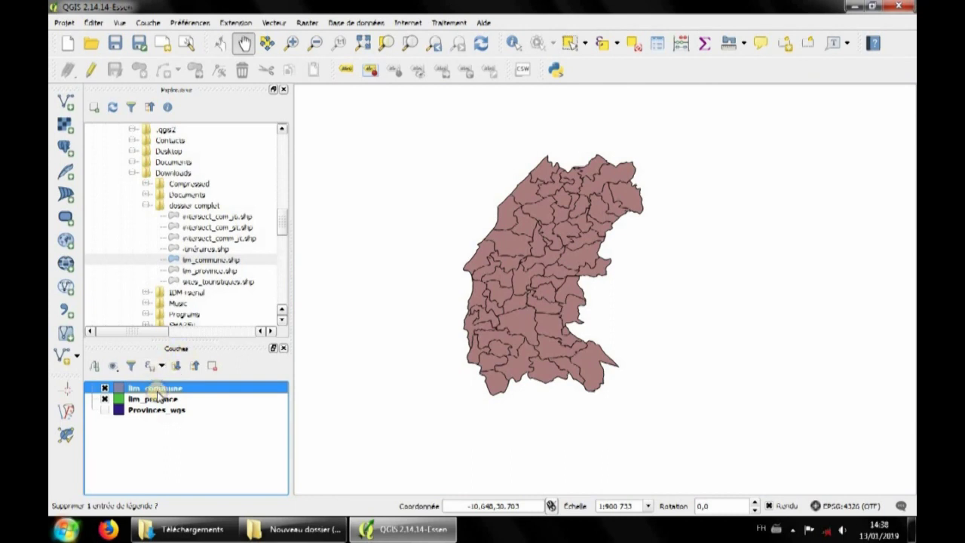
pyautogui.rightClick(157, 393)
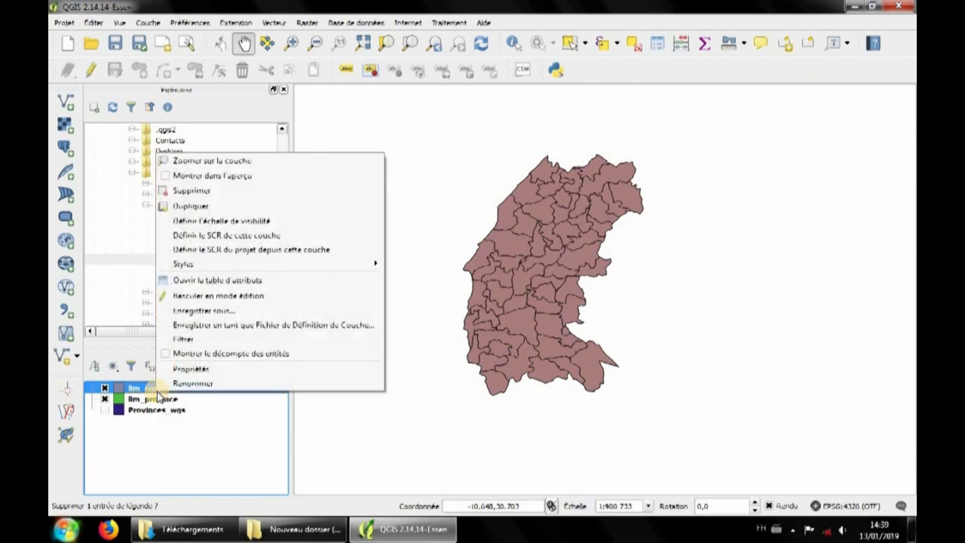
pyautogui.click(197, 282)
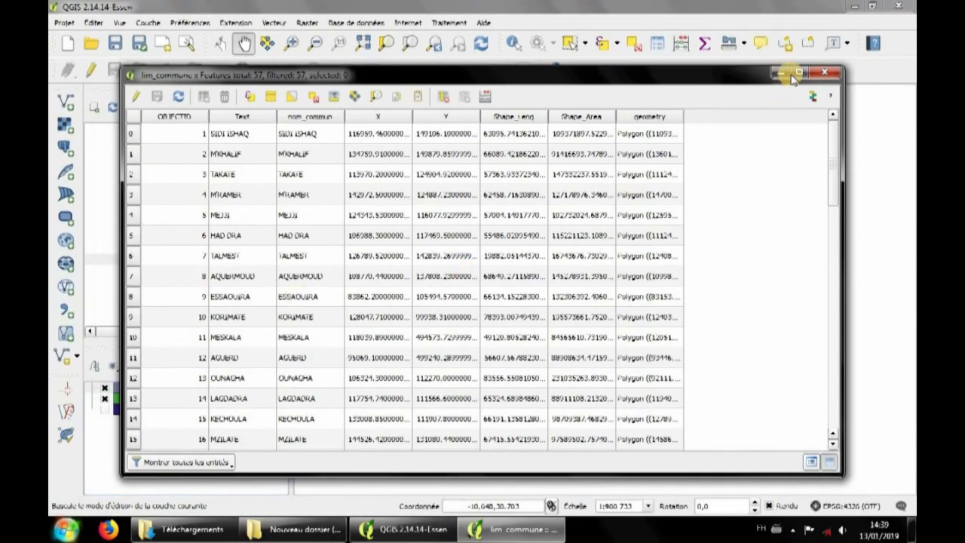
pyautogui.click(800, 73)
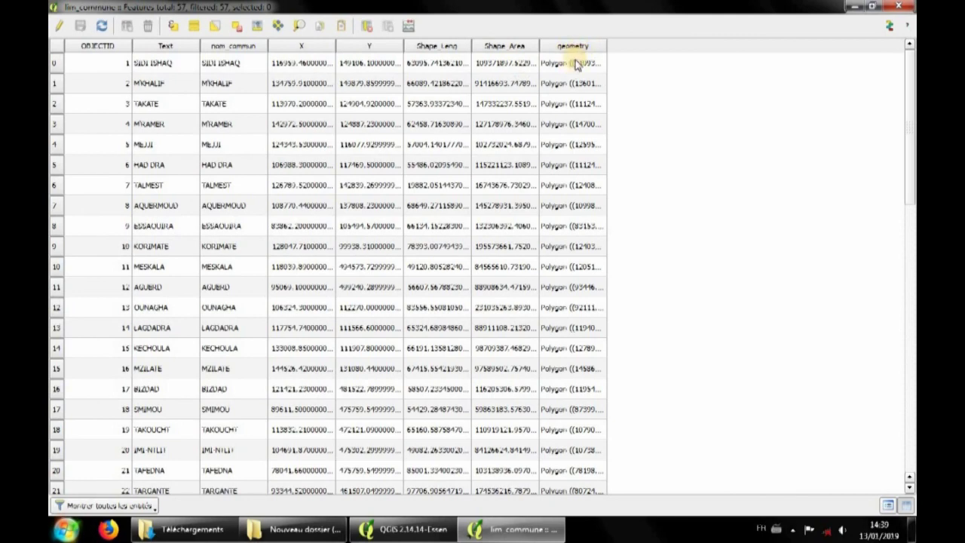
pyautogui.click(899, 7)
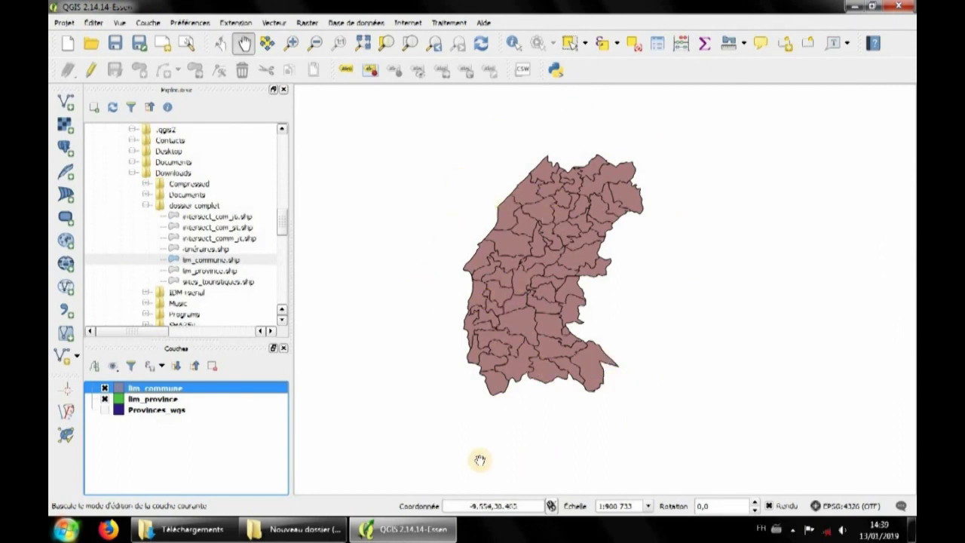
# Step: Review the general properties of lim_commune, keeping its layer CRS as EPSG:26191, Merchich / Nord Maroc
pyautogui.rightClick(160, 391)
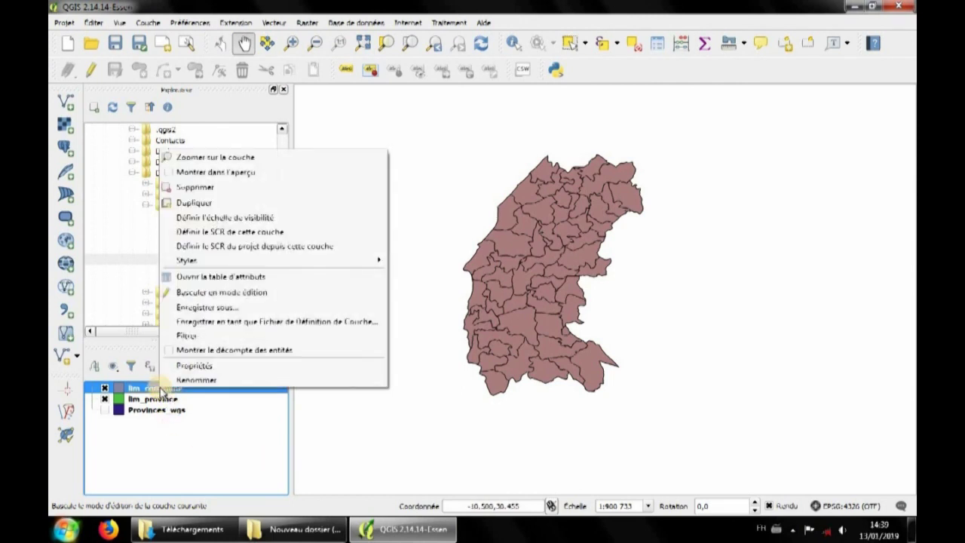
pyautogui.click(194, 368)
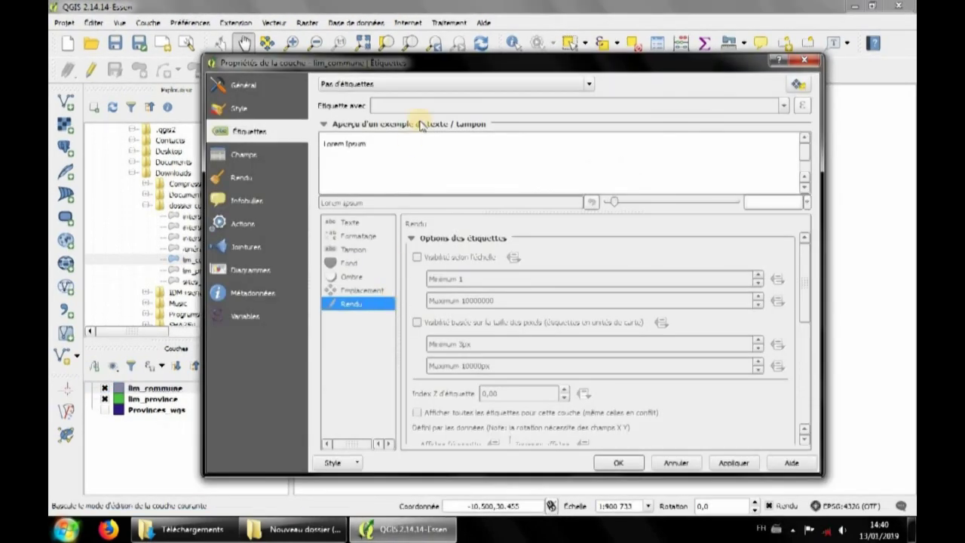
pyautogui.moveTo(431, 66); pyautogui.dragTo(438, 62)
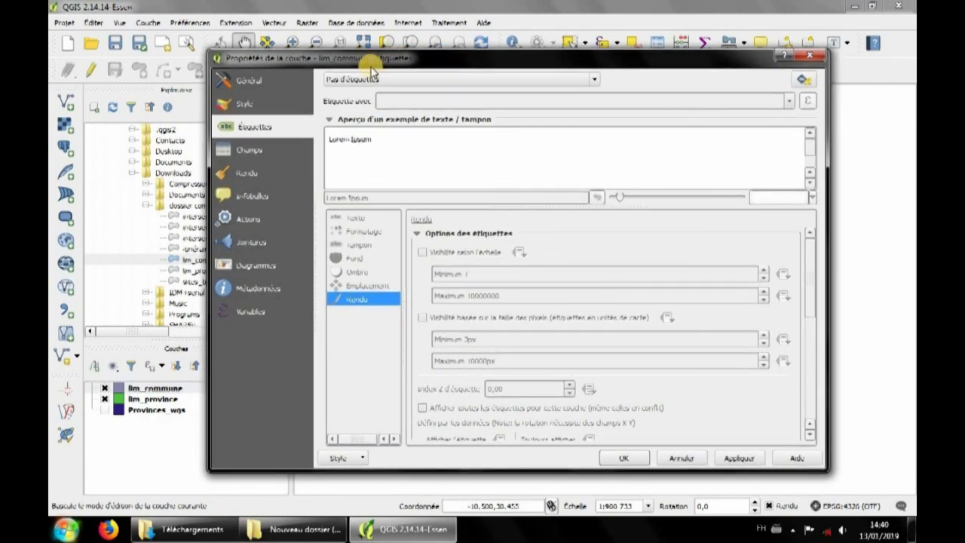
pyautogui.click(247, 81)
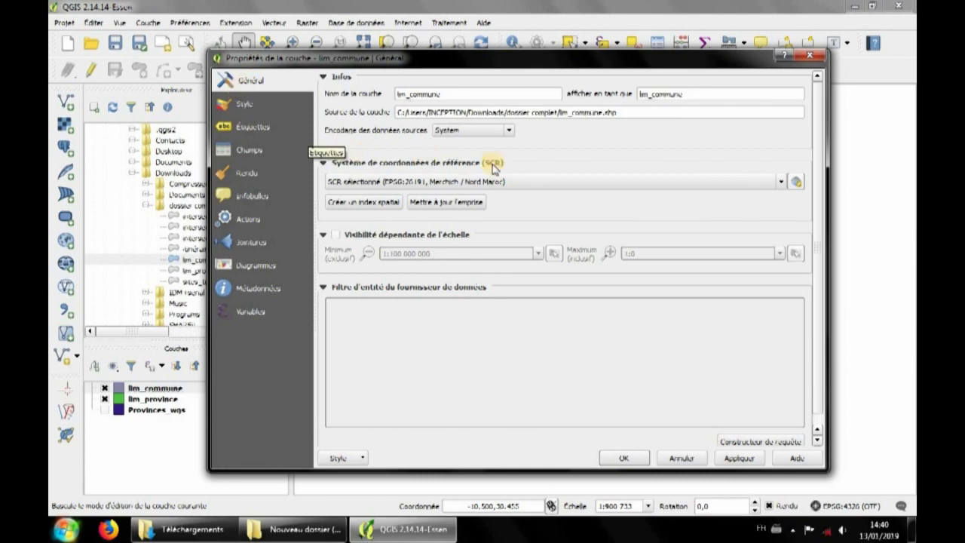
pyautogui.click(781, 182)
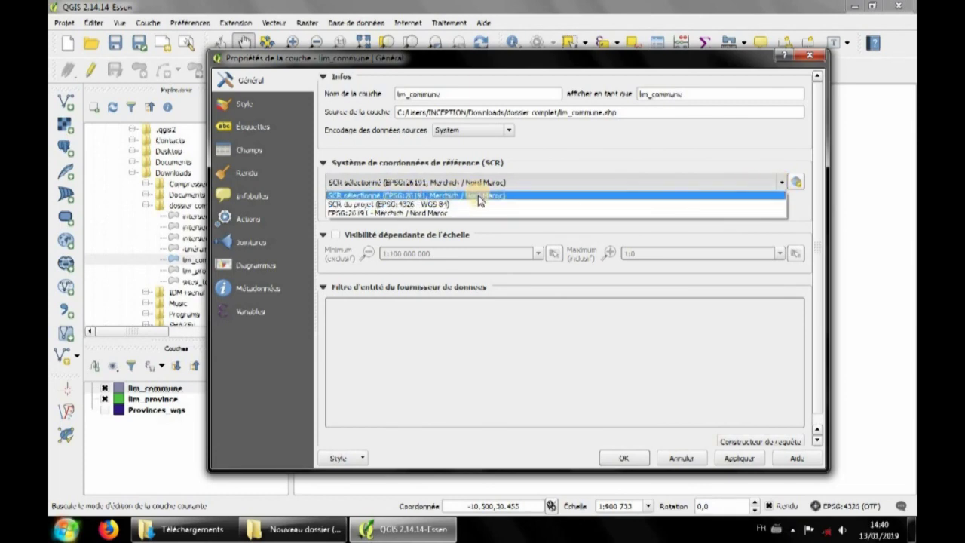
pyautogui.click(585, 195)
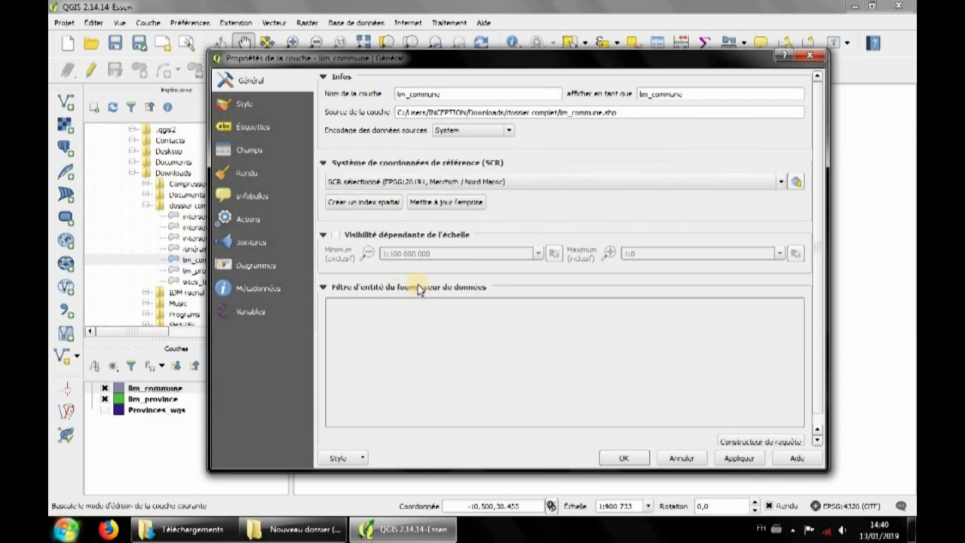
# Step: Set the single-symbol fill color of lim_commune to the standard red
pyautogui.click(241, 109)
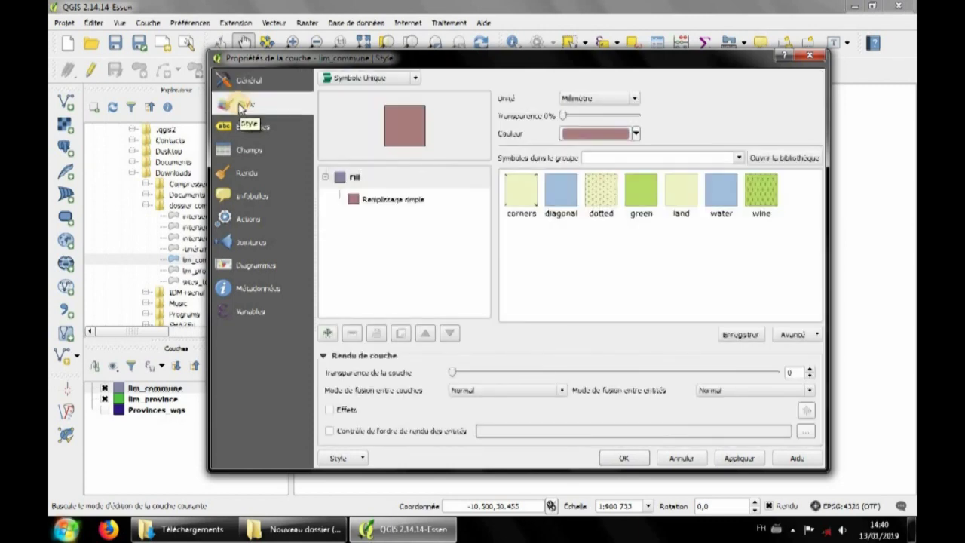
pyautogui.click(636, 133)
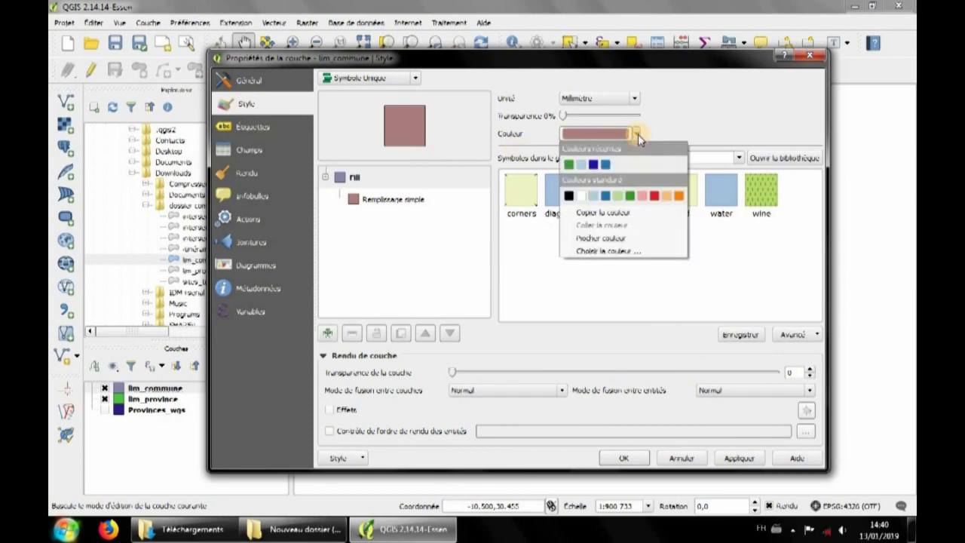
pyautogui.click(654, 196)
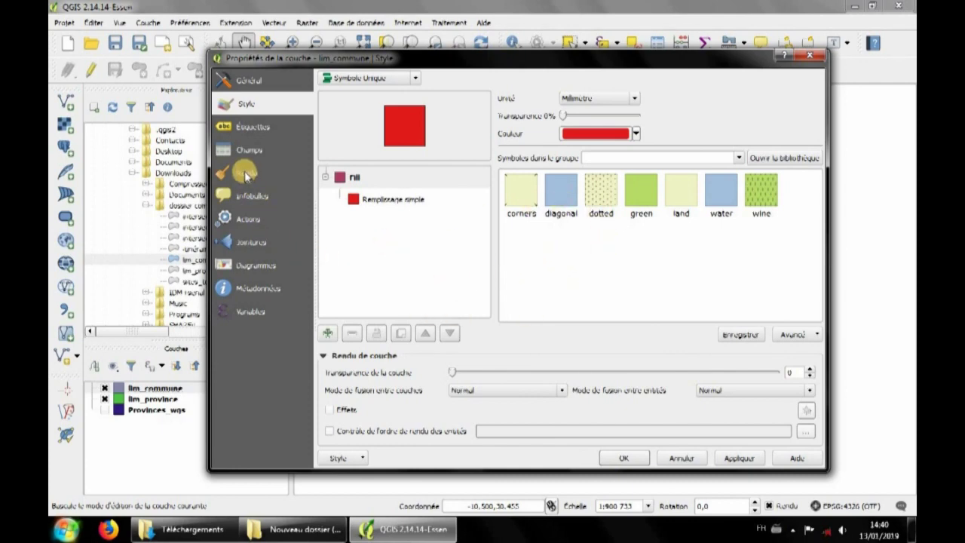
# Step: Show labels for lim_commune using the nom_commun field and apply the layer properties
pyautogui.click(253, 132)
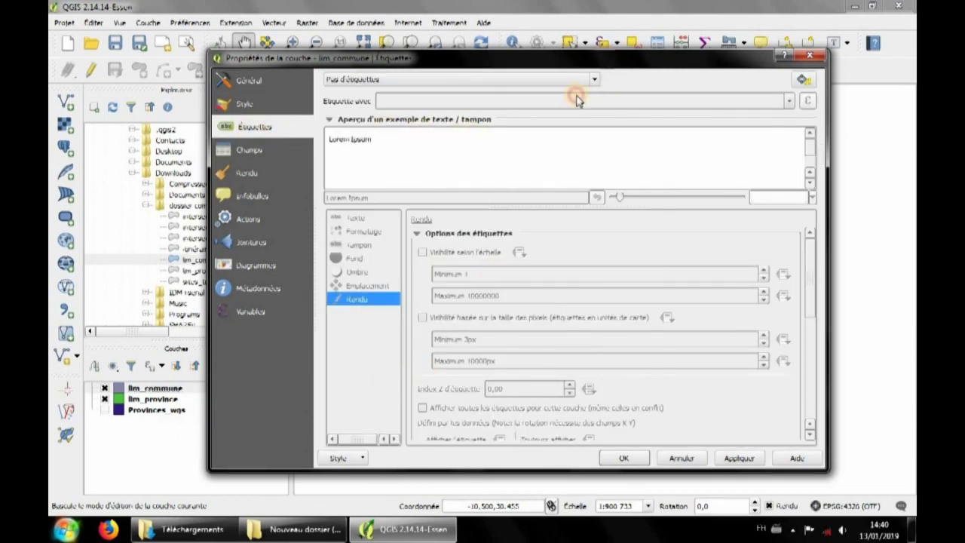
pyautogui.moveTo(574, 65); pyautogui.dragTo(178, 191)
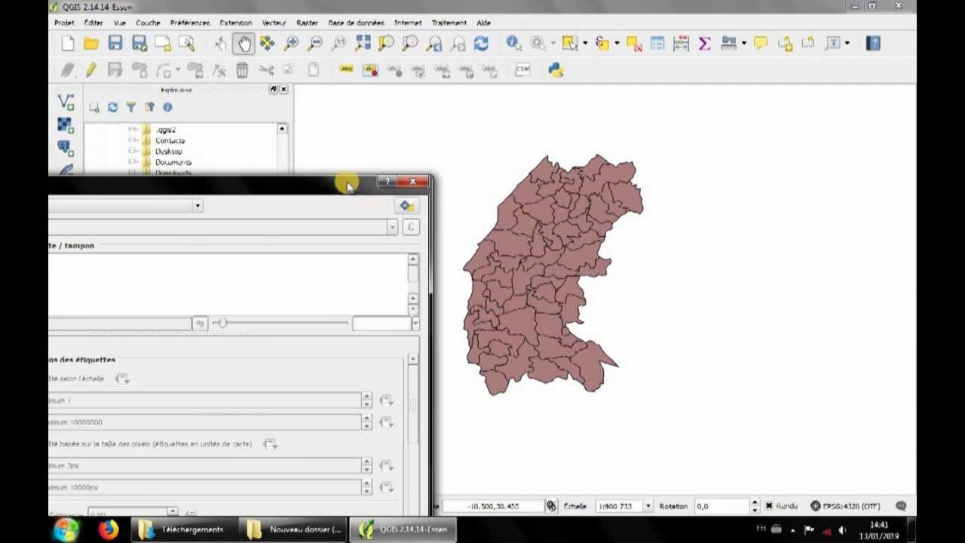
pyautogui.moveTo(435, 210); pyautogui.dragTo(444, 208)
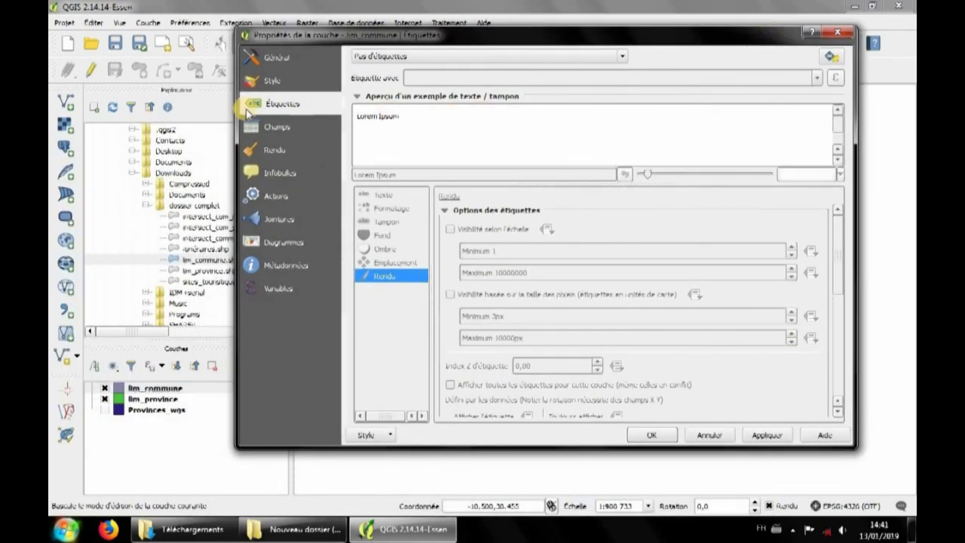
pyautogui.click(617, 56)
pyautogui.click(617, 57)
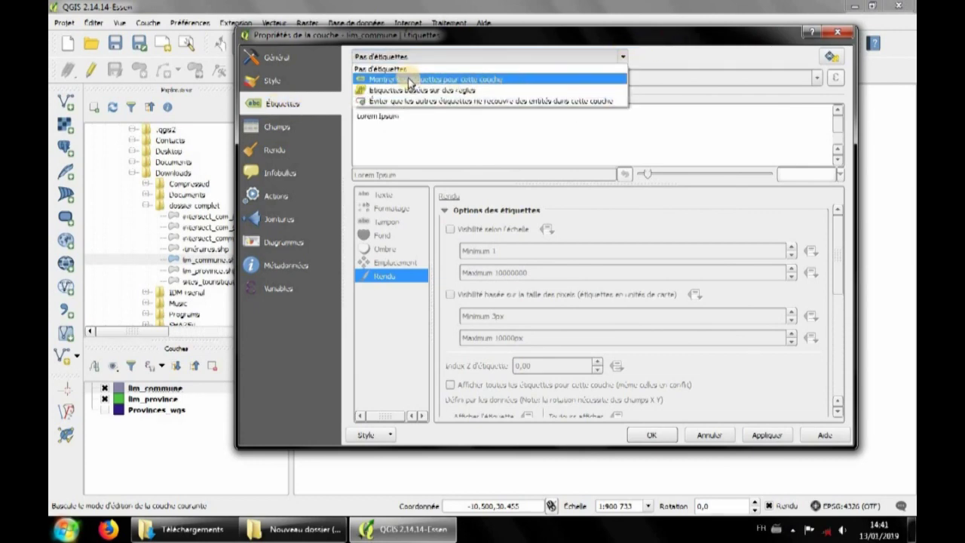
pyautogui.click(475, 80)
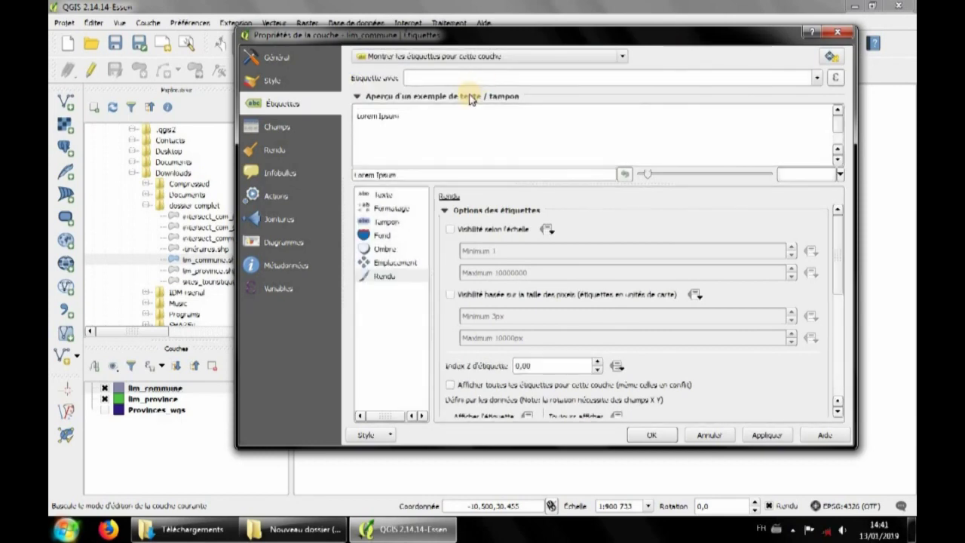
pyautogui.click(817, 77)
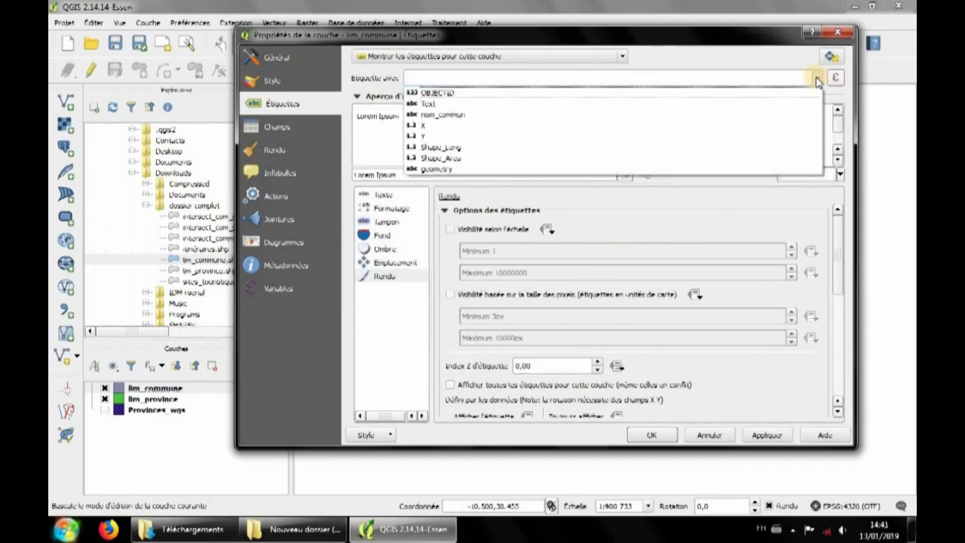
pyautogui.click(450, 115)
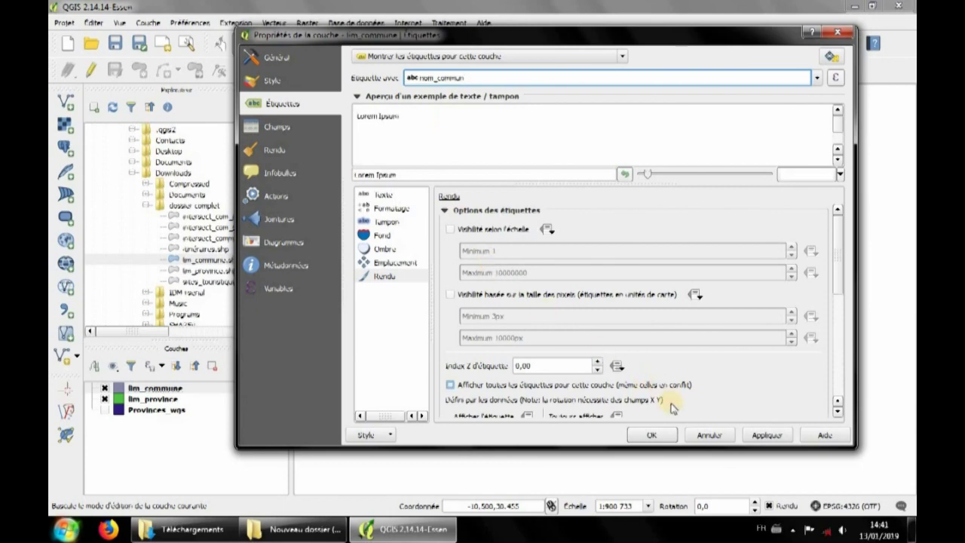
pyautogui.click(765, 435)
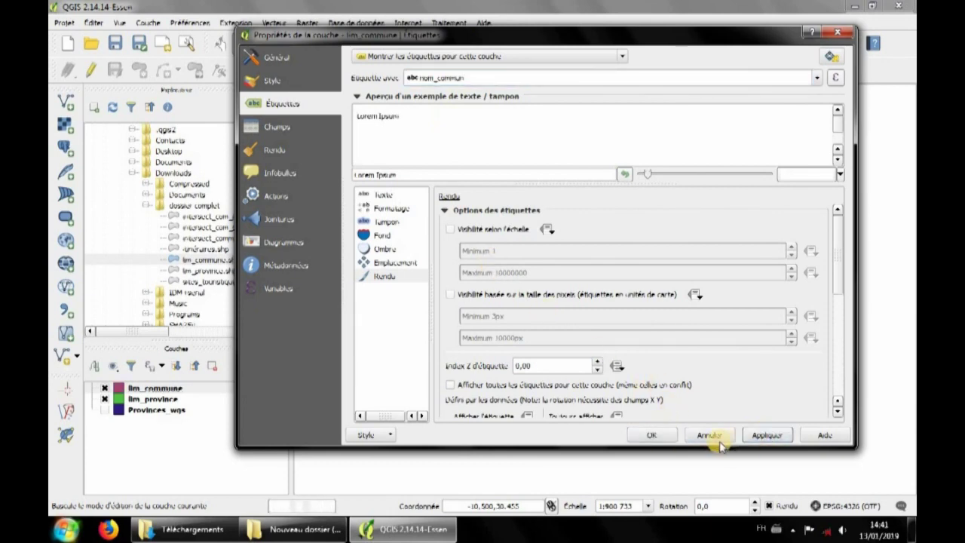
pyautogui.click(663, 437)
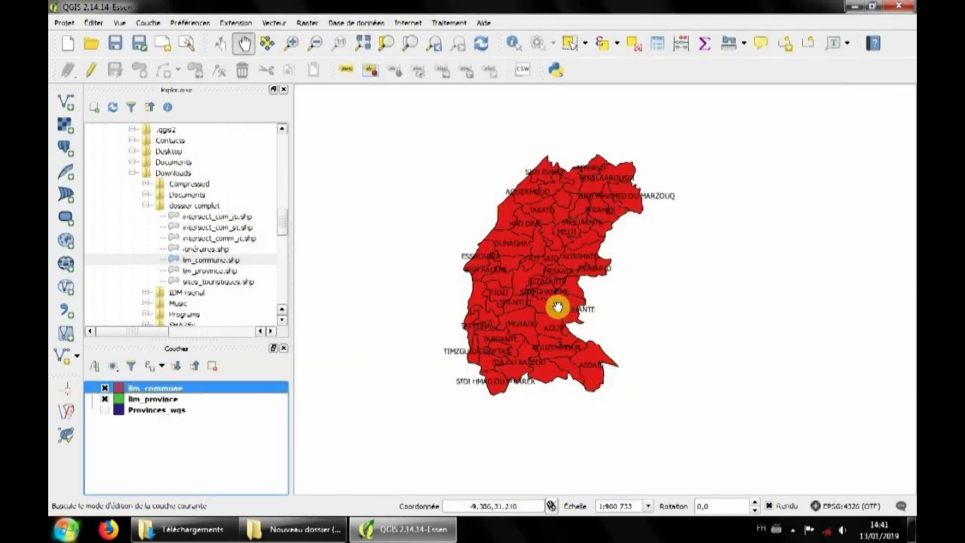
# Step: Examine the commune name labels on the map at several scales, mainly over the northern communes
pyautogui.scroll(1, 556, 307)
pyautogui.moveTo(588, 185); pyautogui.dragTo(581, 302)
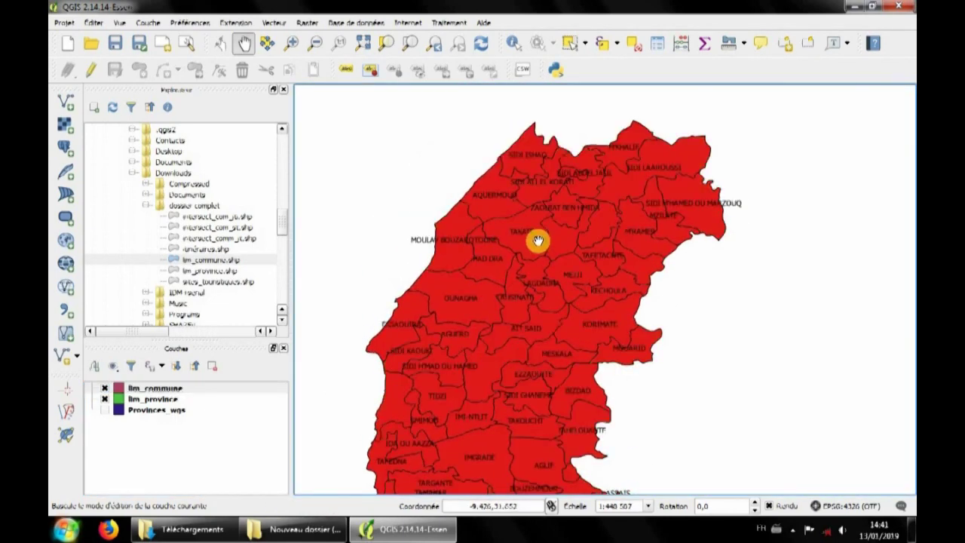
pyautogui.scroll(1, 537, 240)
pyautogui.moveTo(547, 187); pyautogui.dragTo(564, 243)
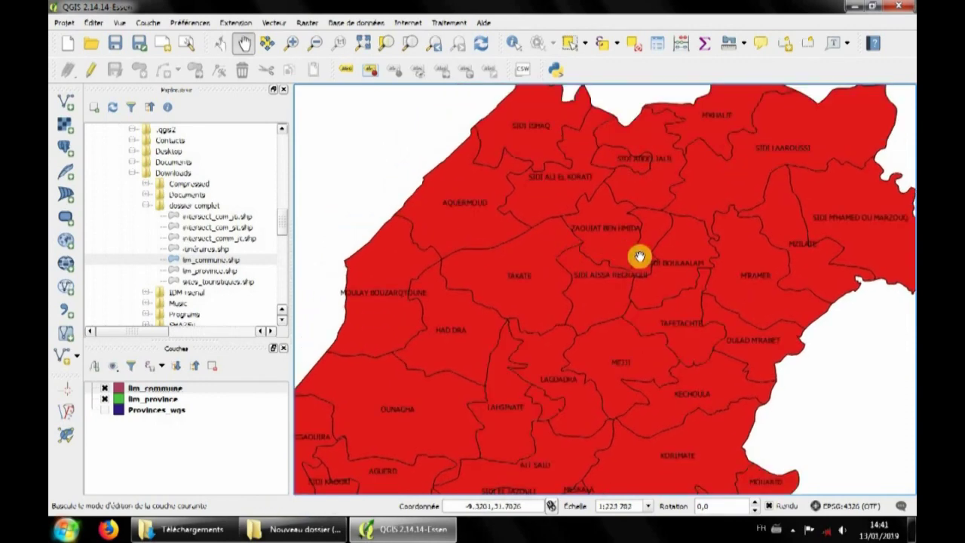
pyautogui.scroll(-1, 563, 264)
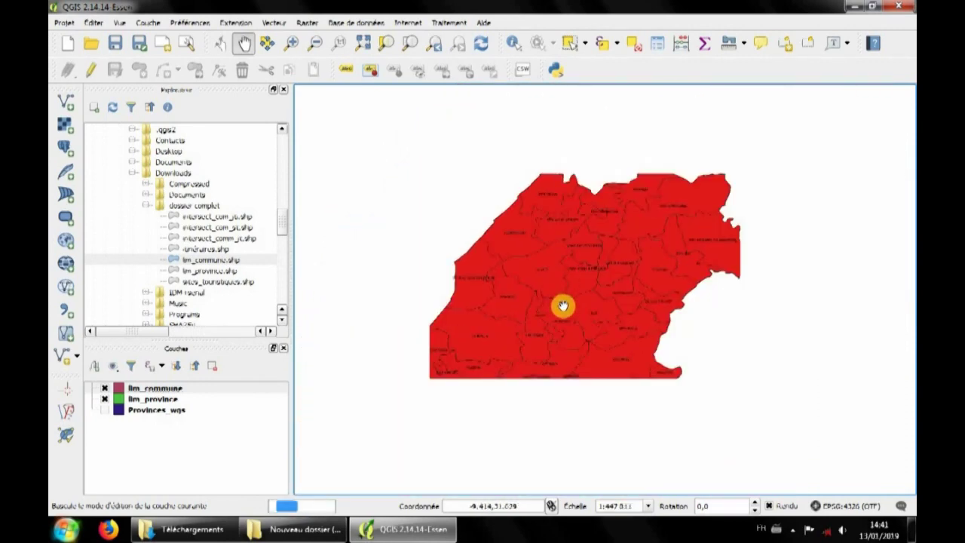
pyautogui.moveTo(564, 308); pyautogui.dragTo(573, 231)
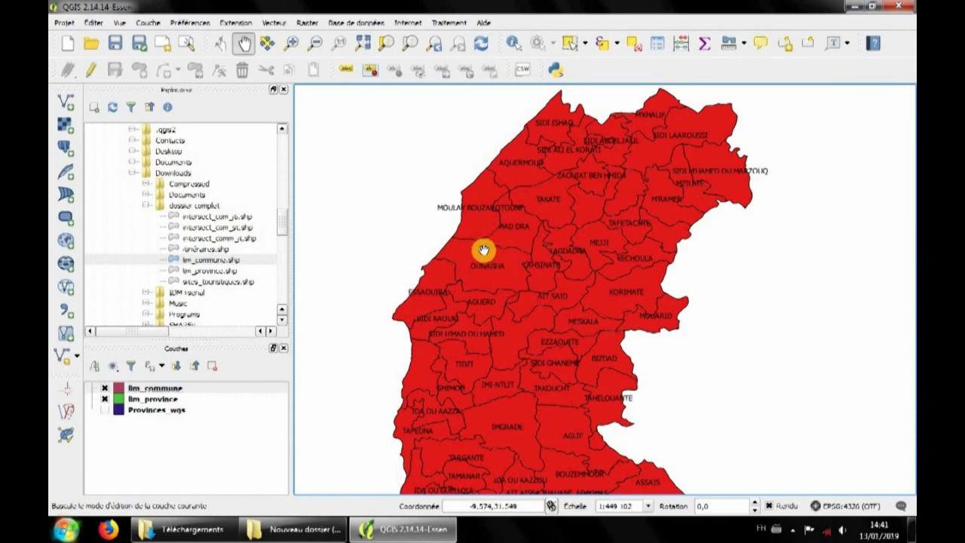
# Step: Change the label field of lim_commune to Shape_Area and apply it
pyautogui.click(159, 389)
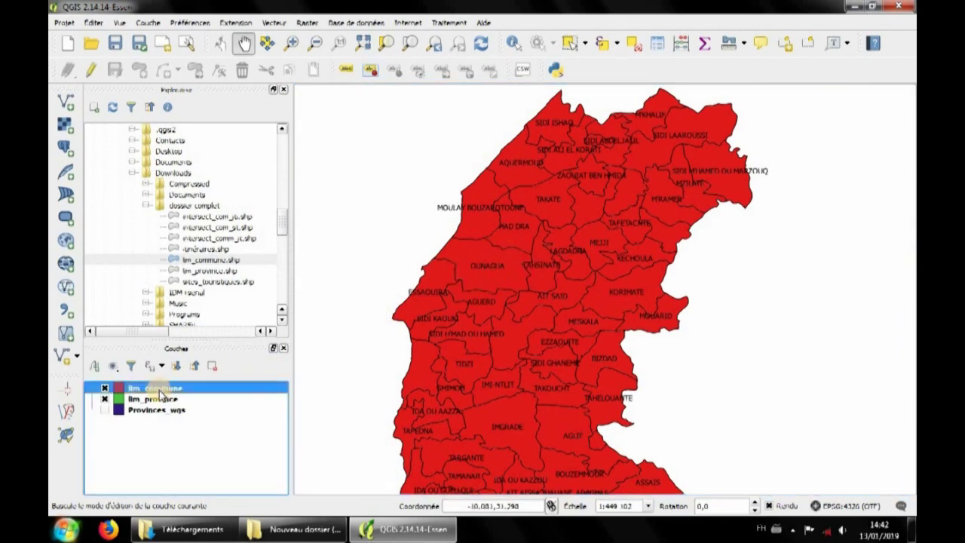
pyautogui.rightClick(159, 390)
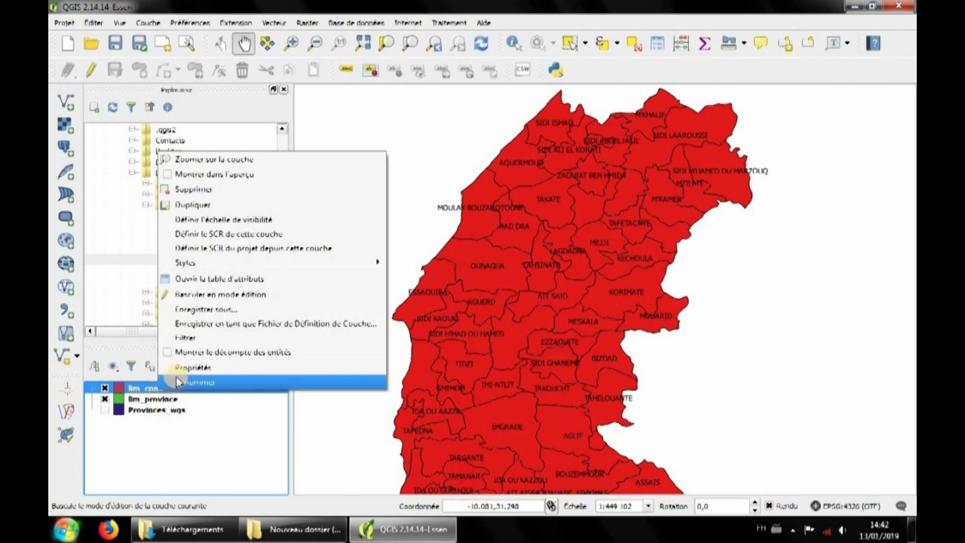
pyautogui.click(181, 382)
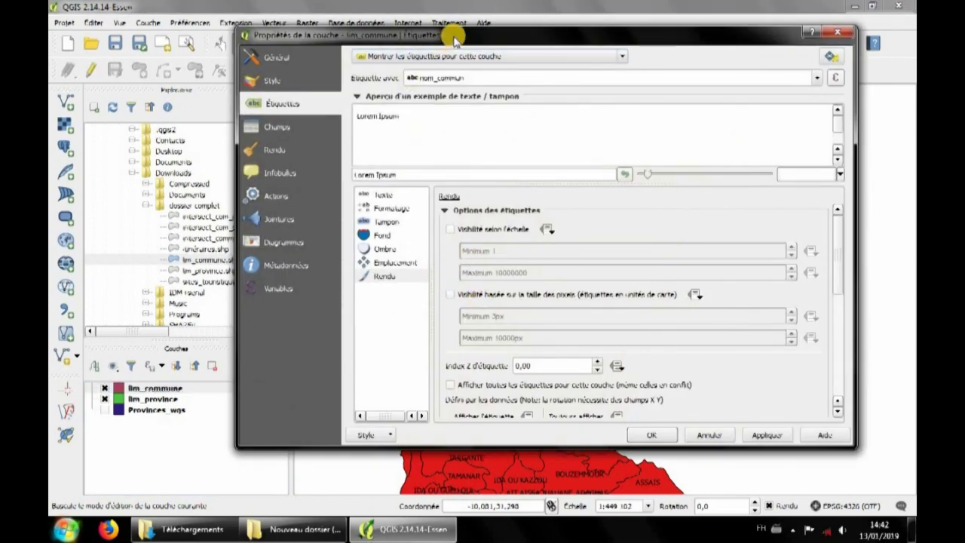
pyautogui.moveTo(449, 35); pyautogui.dragTo(383, 33)
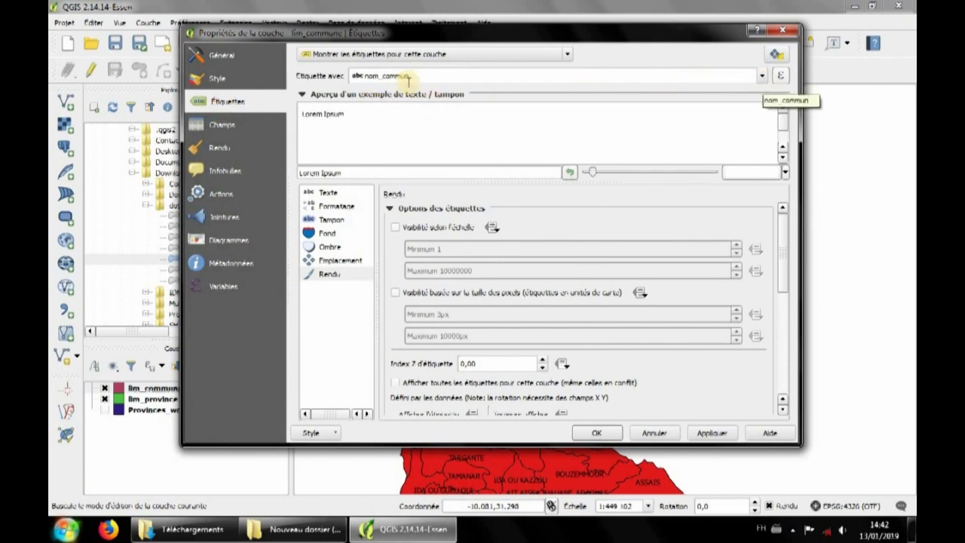
pyautogui.click(763, 79)
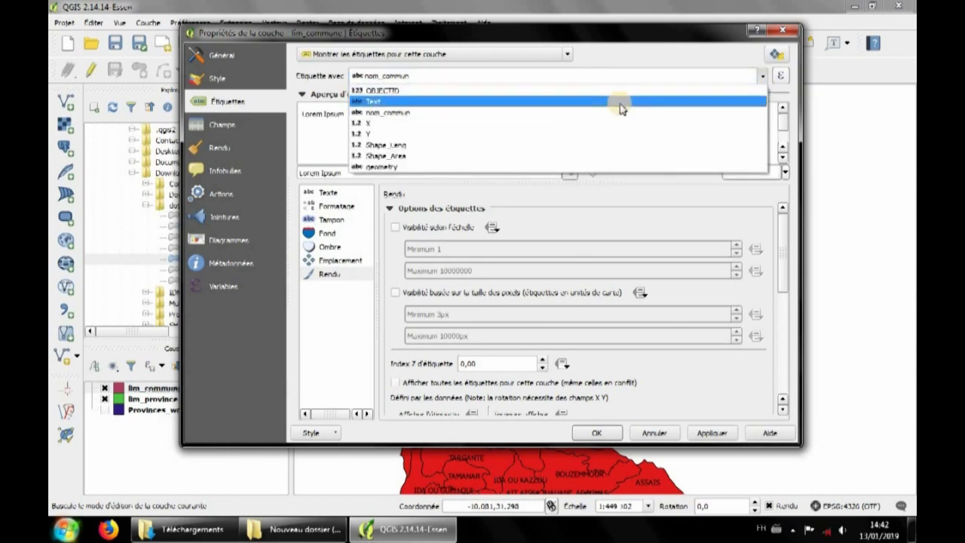
pyautogui.click(417, 156)
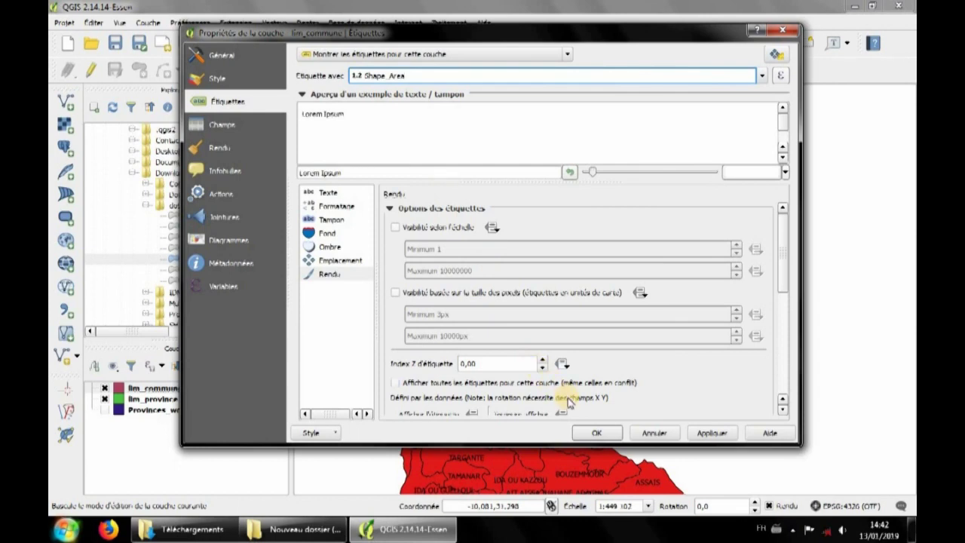
pyautogui.click(712, 433)
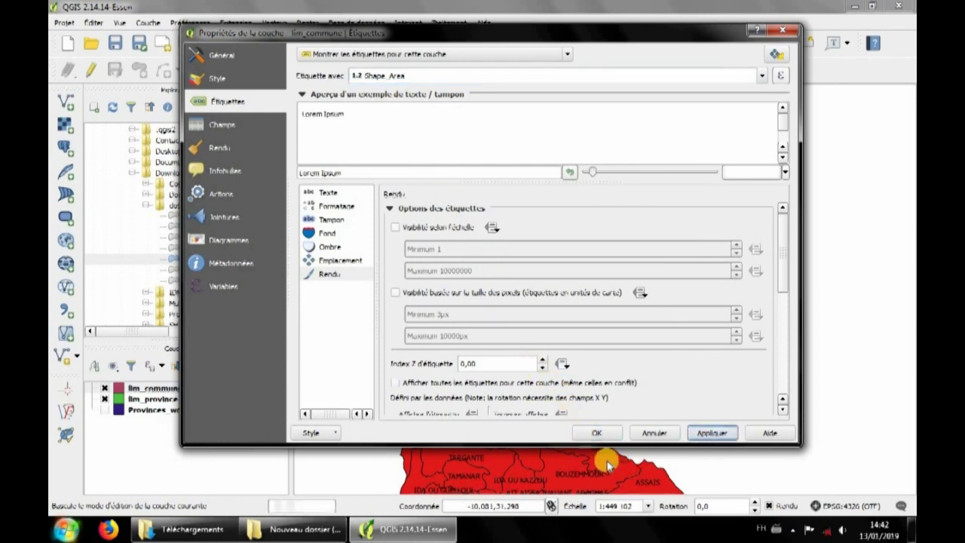
# Step: Close the layer properties and examine the Shape_Area labels of the communes on the map at several scales
pyautogui.click(581, 434)
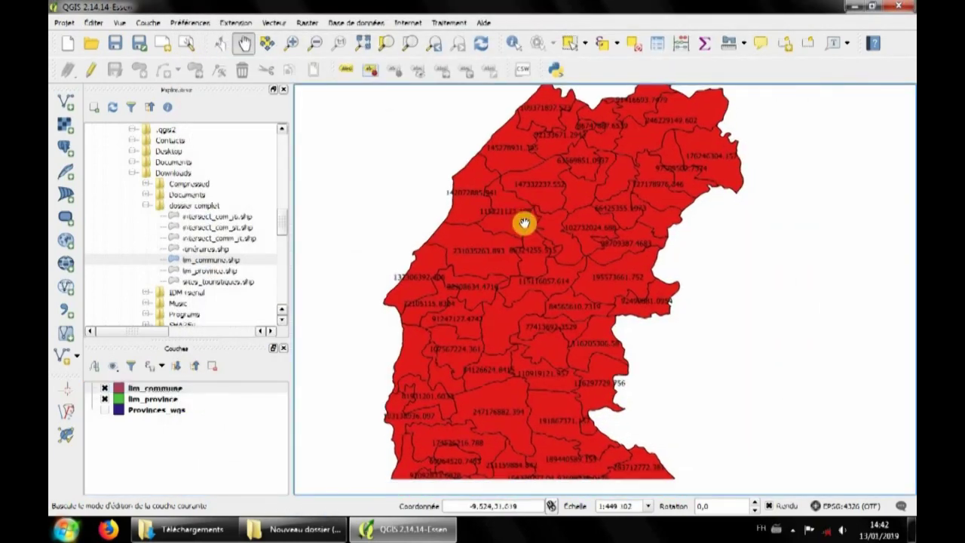
pyautogui.scroll(1, 562, 209)
pyautogui.moveTo(566, 205); pyautogui.dragTo(556, 226)
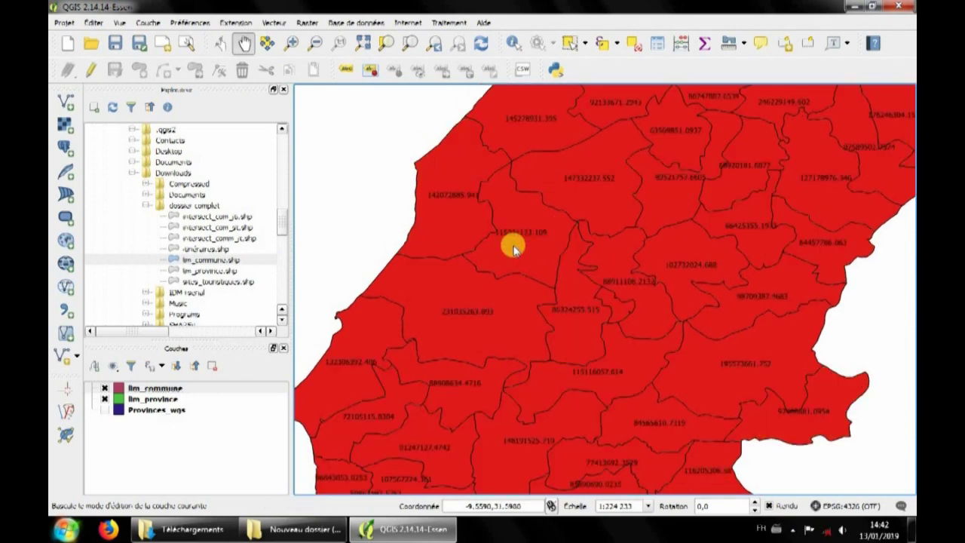
pyautogui.scroll(1, 512, 244)
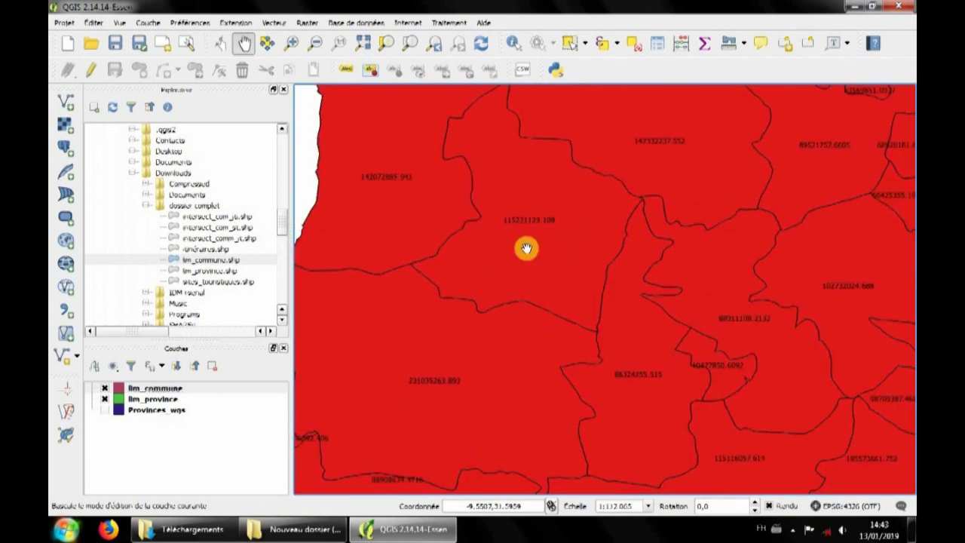
pyautogui.scroll(-2, 548, 239)
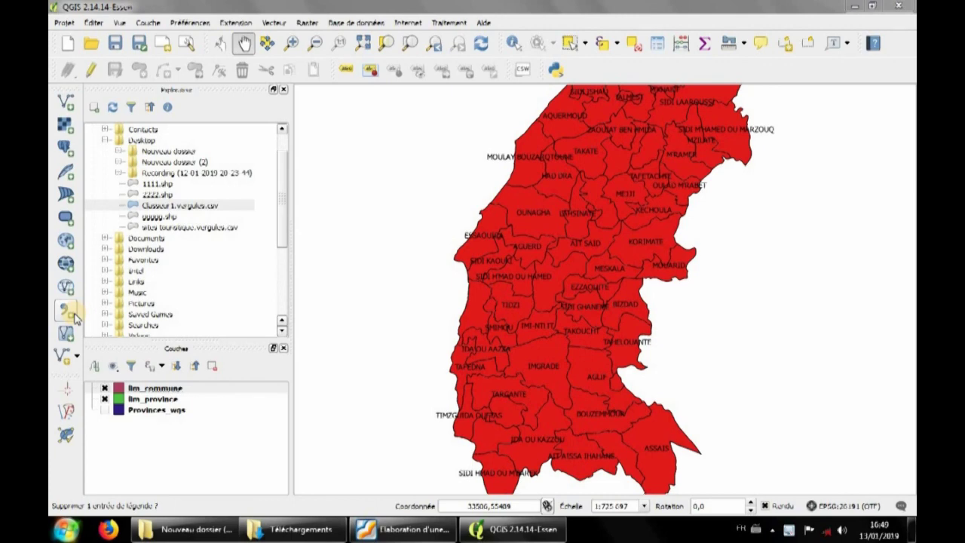
# Step: Start a delimited text layer and load the file sites touristique.vergules.csv from the Desktop as its source
pyautogui.click(68, 313)
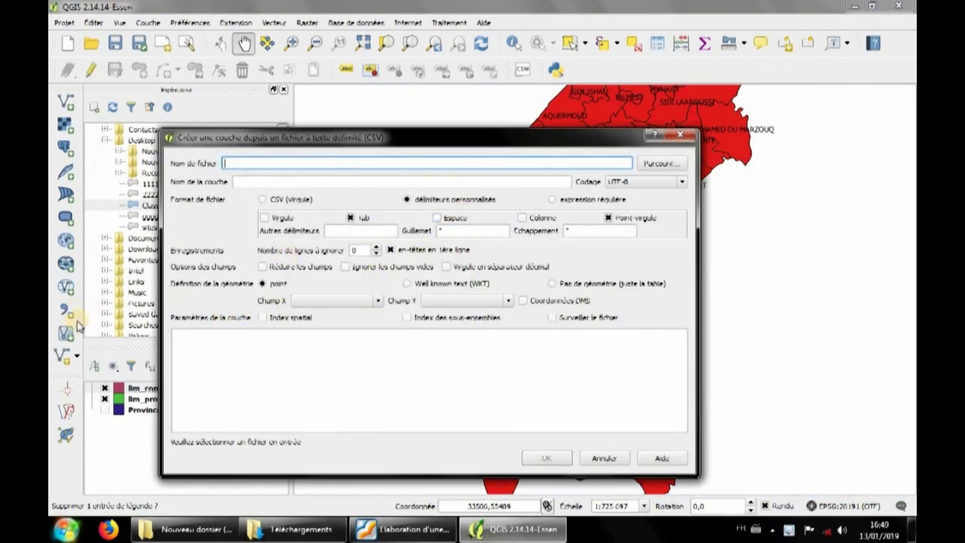
pyautogui.click(675, 166)
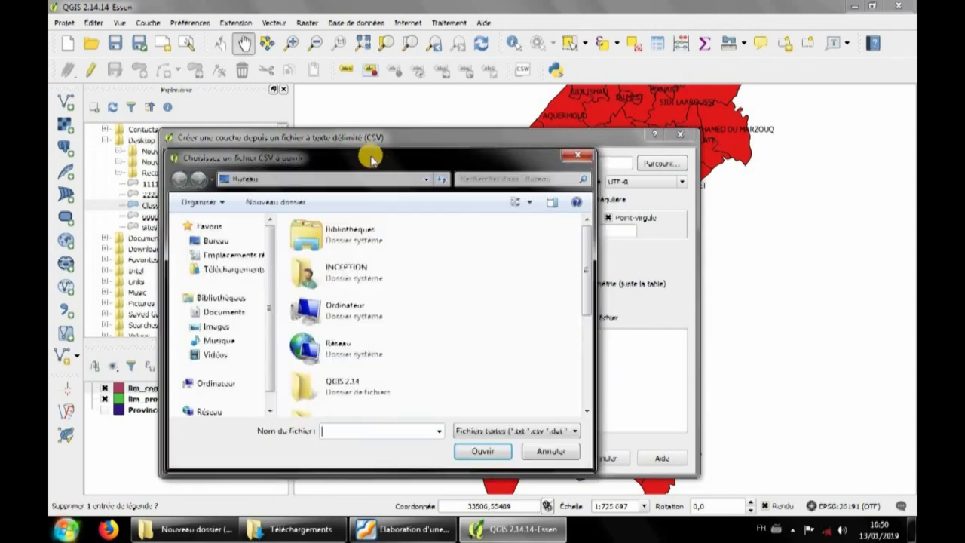
pyautogui.moveTo(372, 159); pyautogui.dragTo(436, 157)
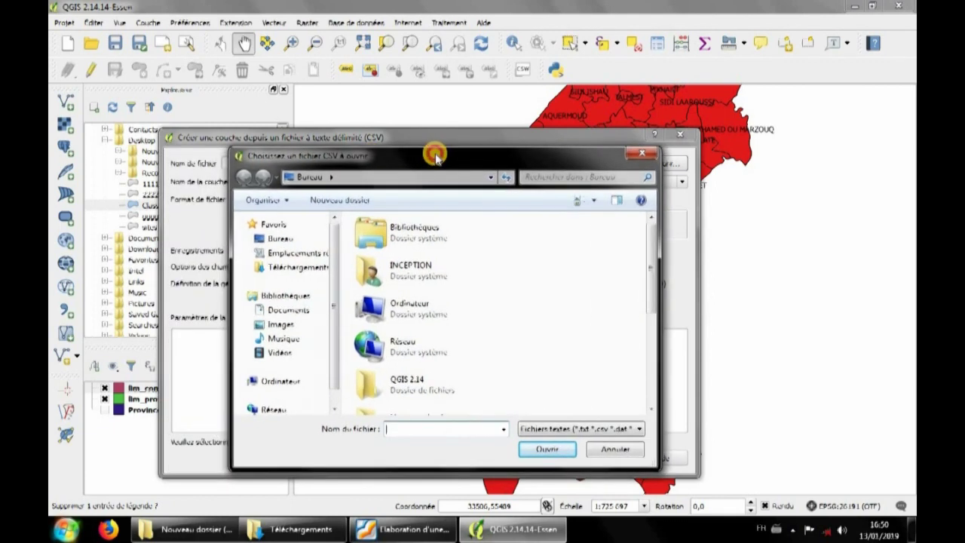
pyautogui.click(281, 240)
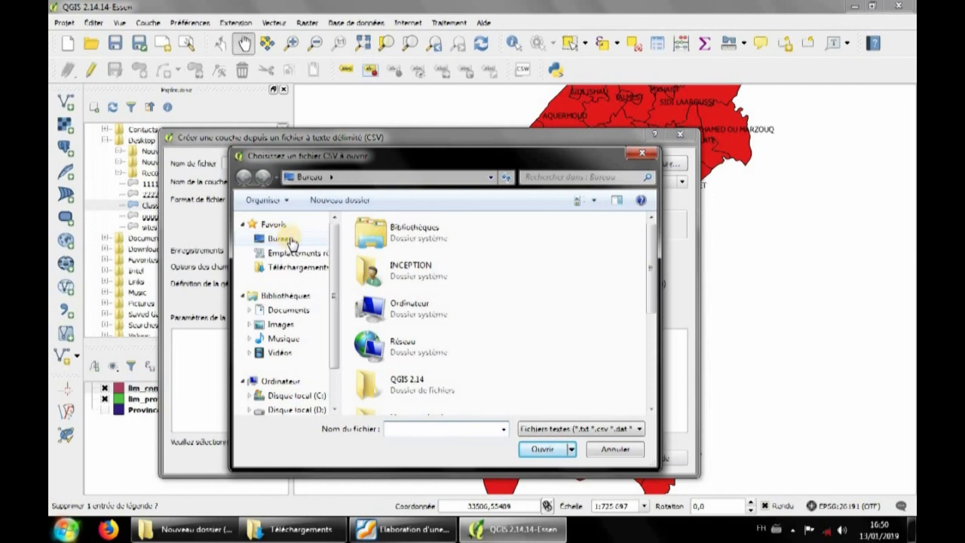
pyautogui.click(292, 242)
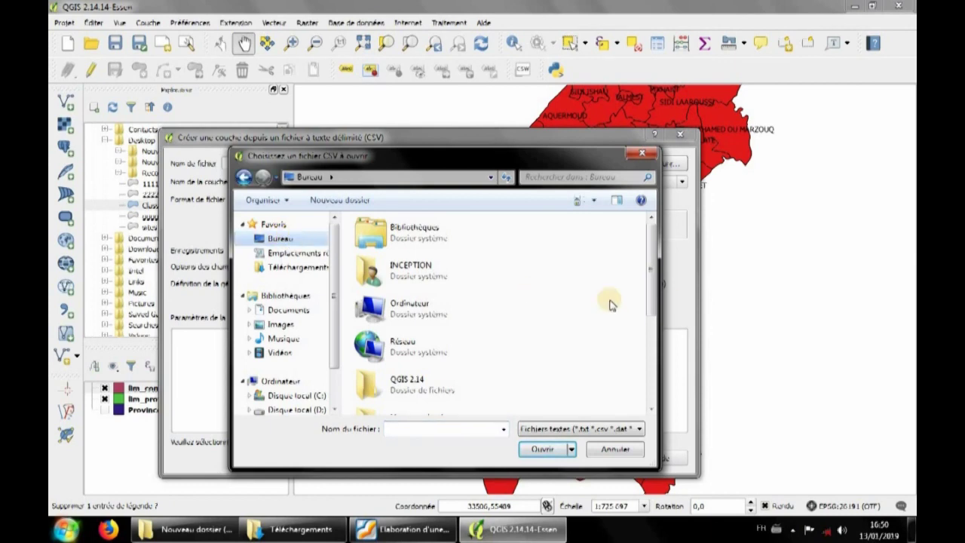
pyautogui.moveTo(649, 298); pyautogui.dragTo(638, 380)
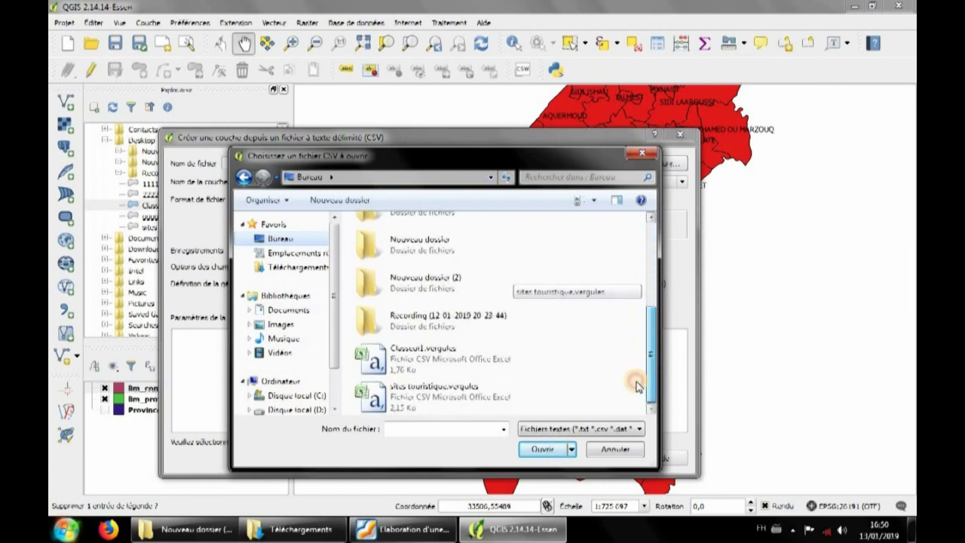
pyautogui.click(424, 395)
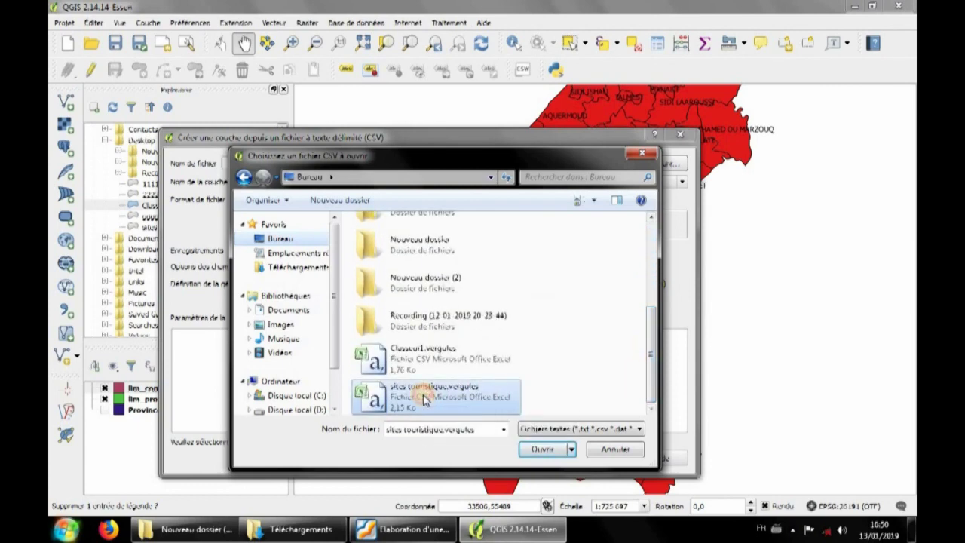
pyautogui.click(542, 452)
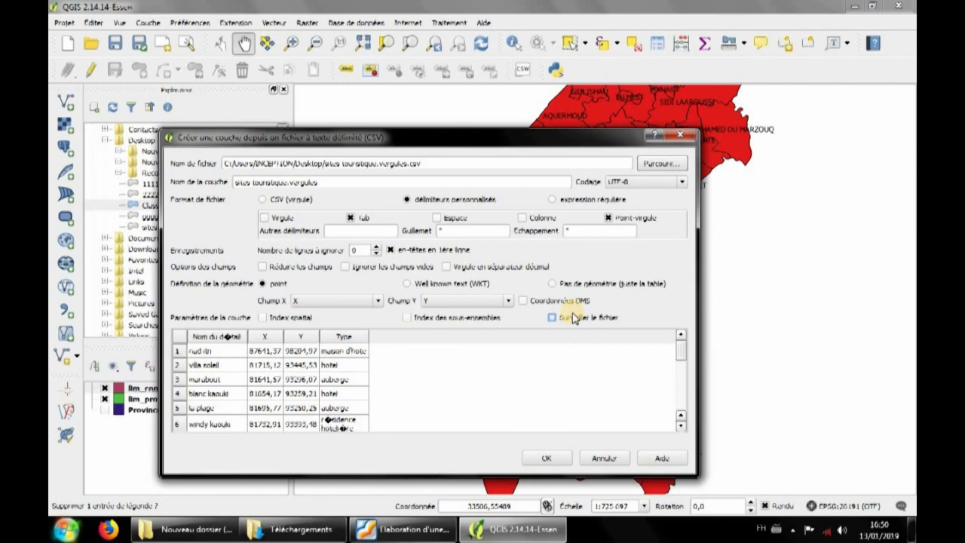
# Step: Set the name of the delimited text layer to "sites touristiques"
pyautogui.click(327, 182)
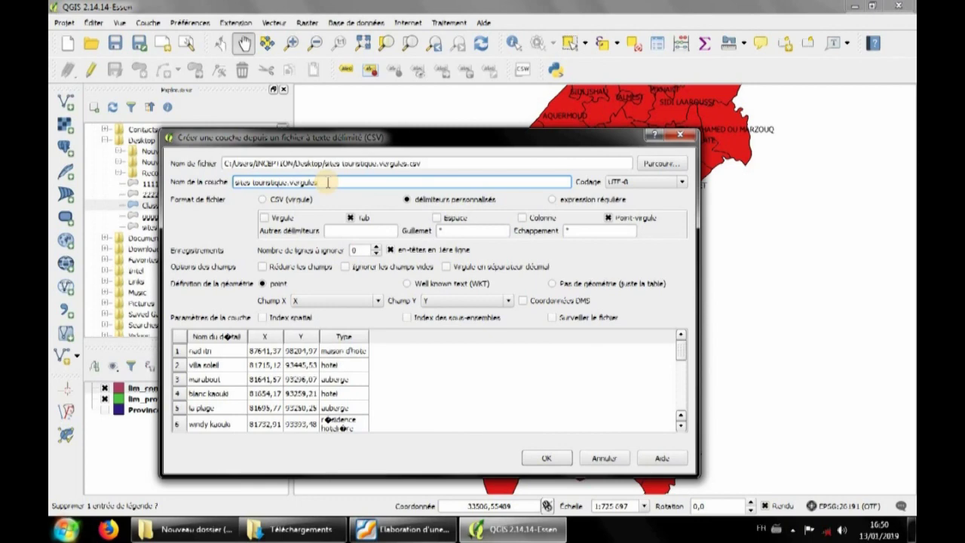
pyautogui.press('BackSpace')
pyautogui.press('BackSpace')
pyautogui.press('BackSpace')
pyautogui.press('BackSpace')
pyautogui.press('BackSpace')
pyautogui.press('BackSpace')
pyautogui.press('BackSpace')
pyautogui.press('BackSpace')
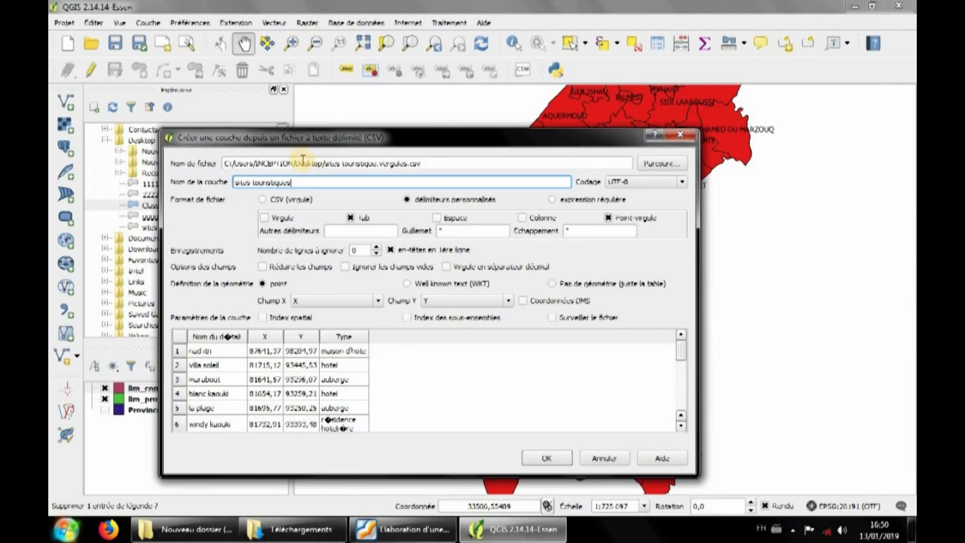
# Step: Create the semicolon-delimited point layer from fields X and Y in the Merchich / Nord Maroc coordinate system (EPSG:26191)
pyautogui.click(609, 218)
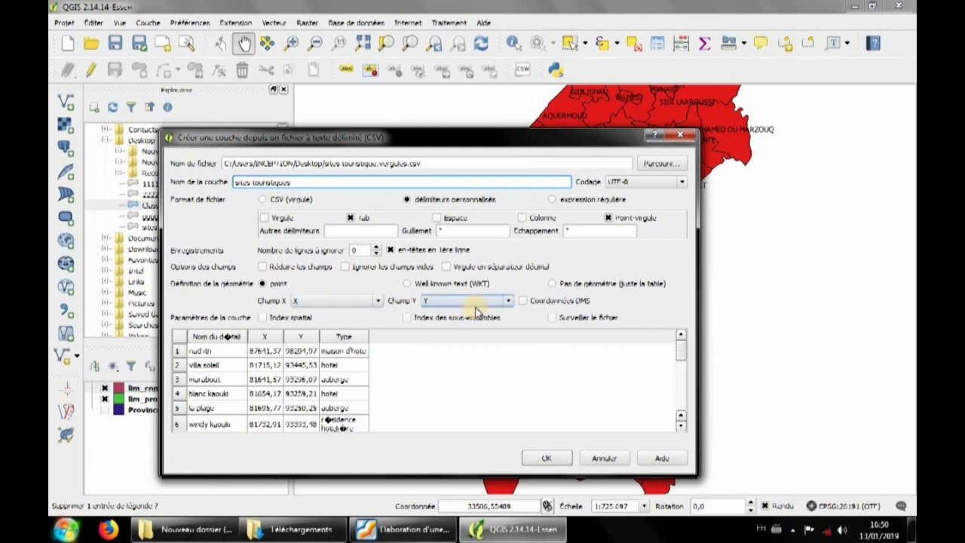
pyautogui.click(553, 459)
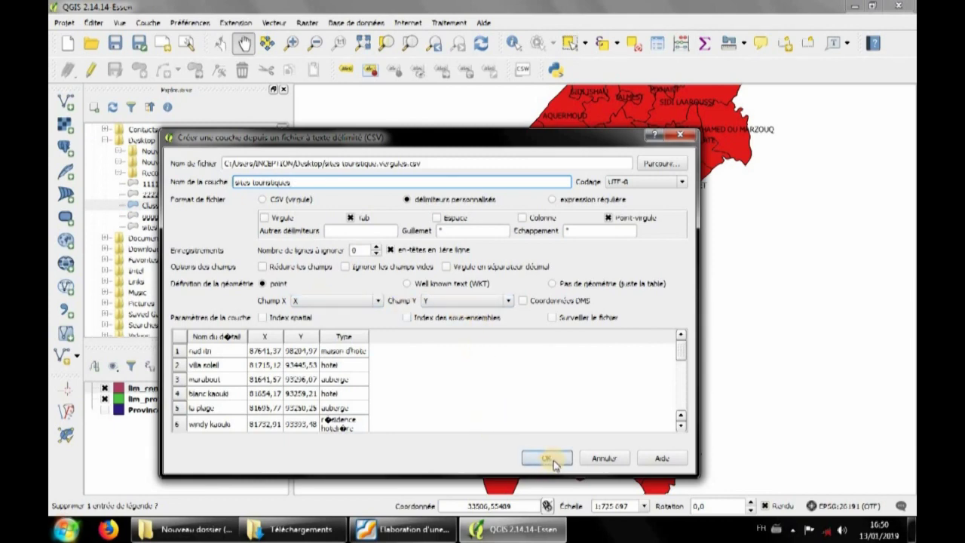
pyautogui.click(554, 462)
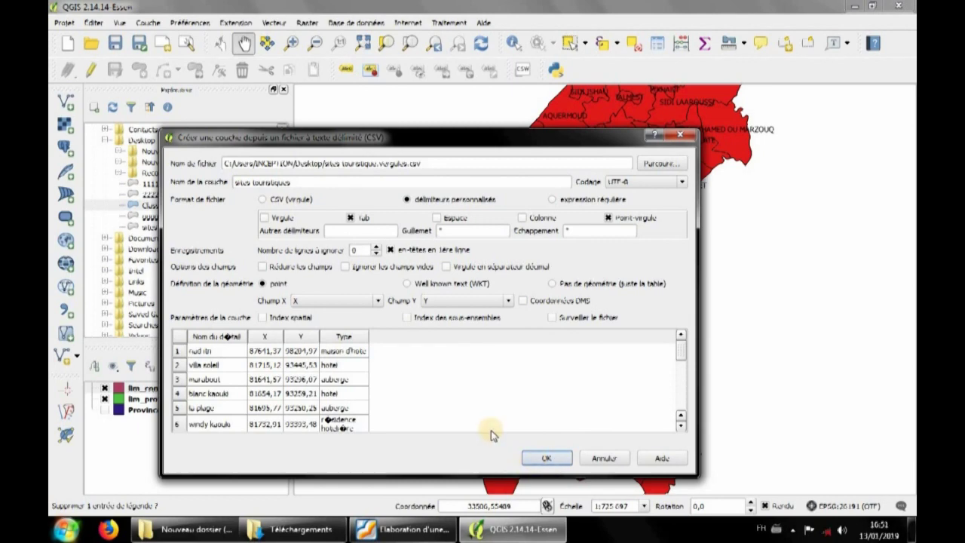
pyautogui.click(541, 462)
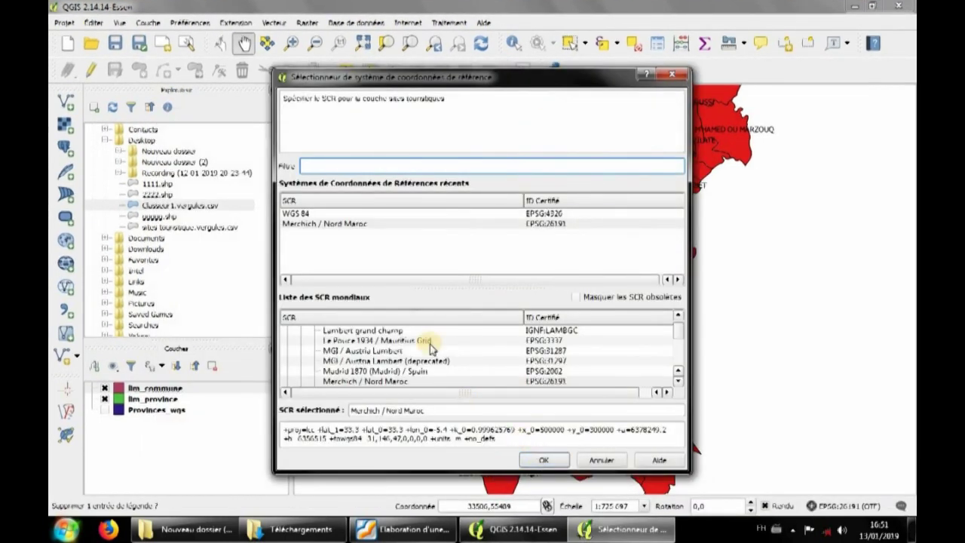
pyautogui.click(414, 224)
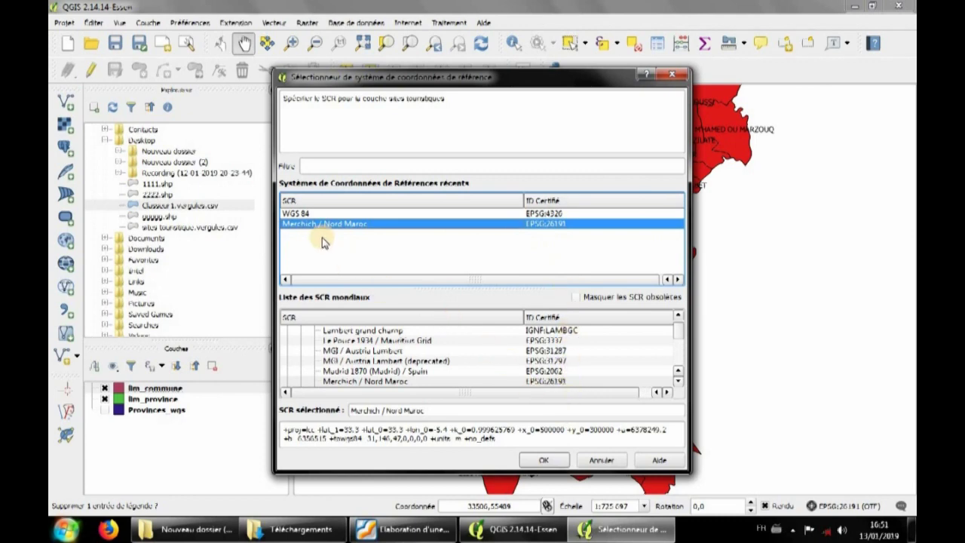
pyautogui.click(542, 459)
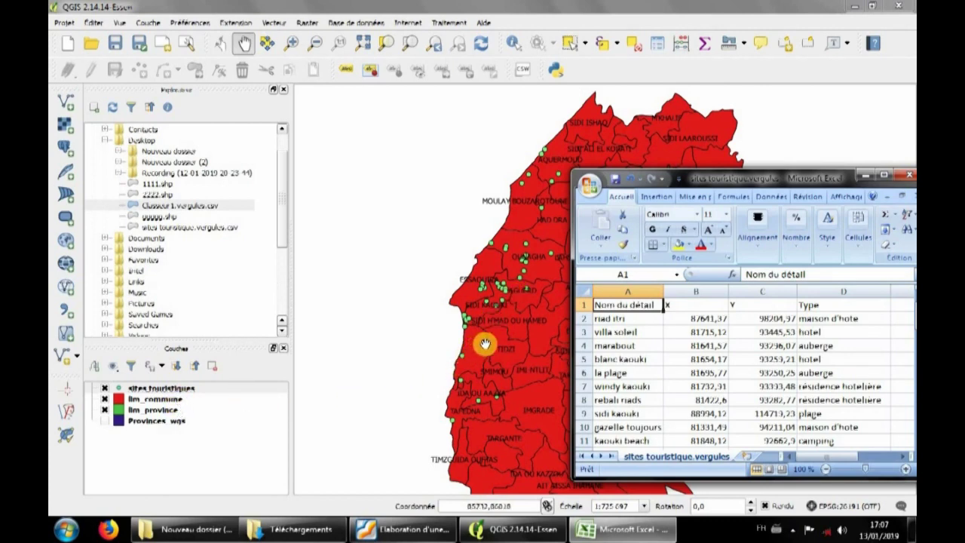
# Step: Open the attribute table of the sites touristiques layer
pyautogui.click(174, 391)
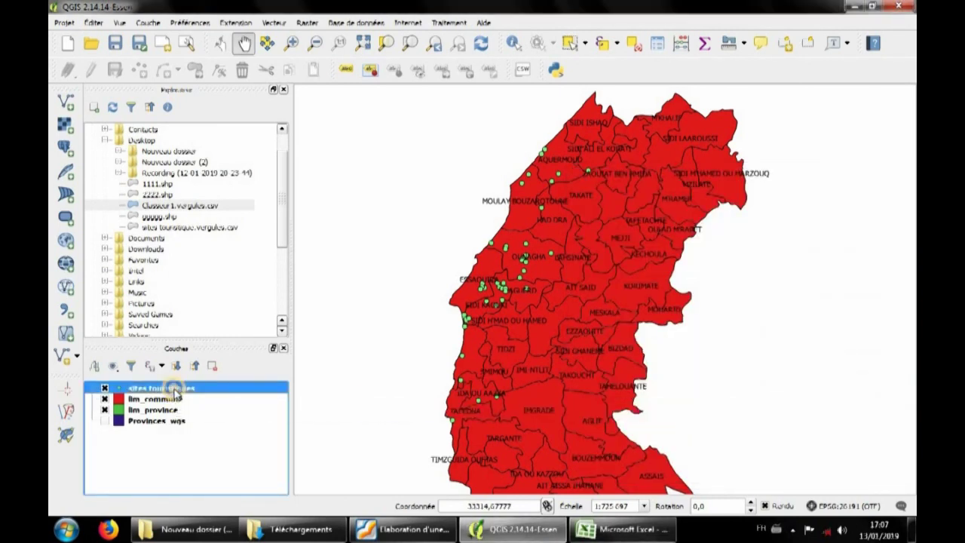
pyautogui.rightClick(175, 392)
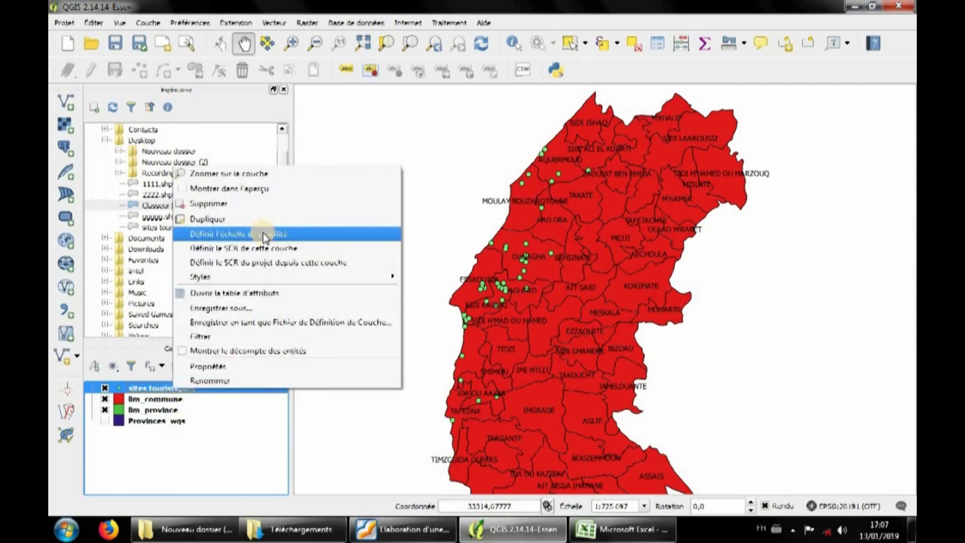
pyautogui.click(243, 293)
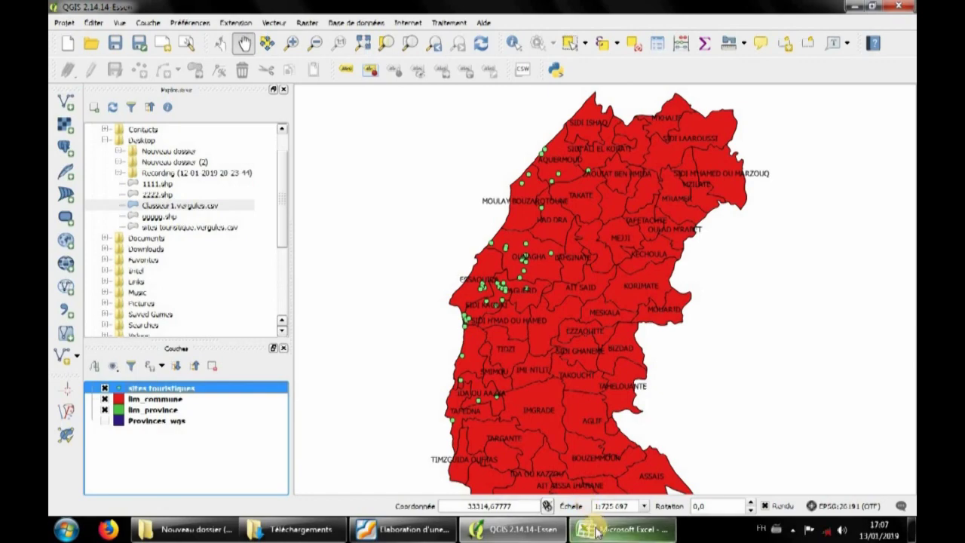
# Step: Compare the attribute table with the source CSV in Excel, closing Excel without saving and then the table
pyautogui.moveTo(597, 533)
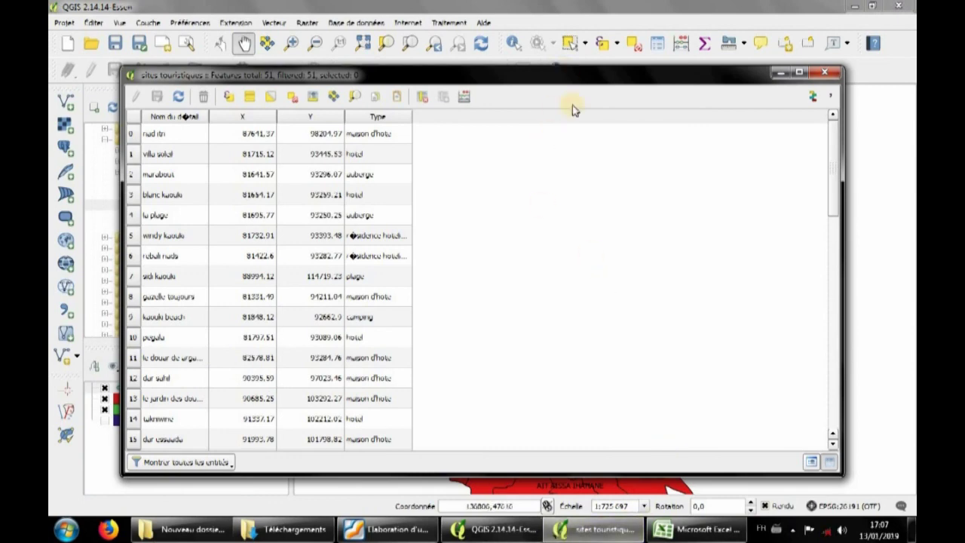
pyautogui.click(695, 531)
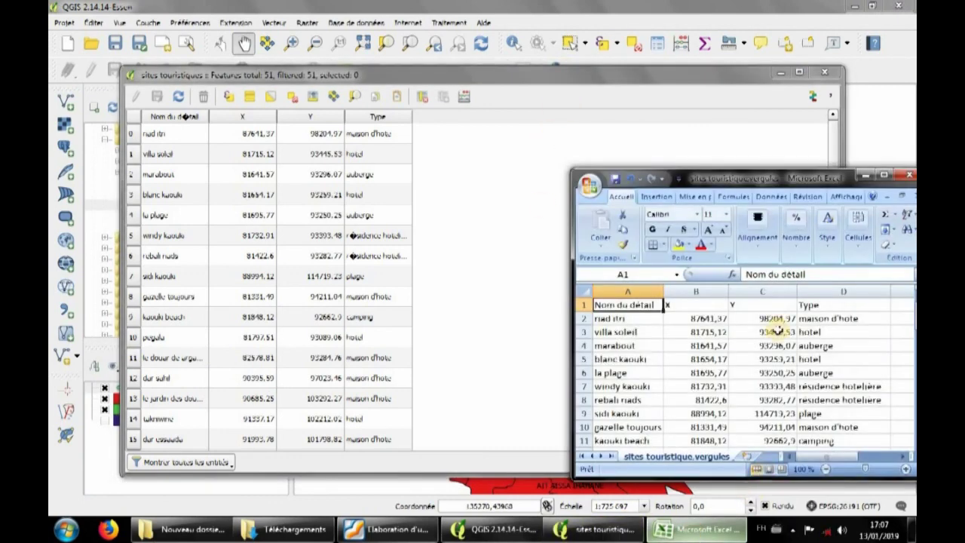
pyautogui.moveTo(744, 180); pyautogui.dragTo(730, 134)
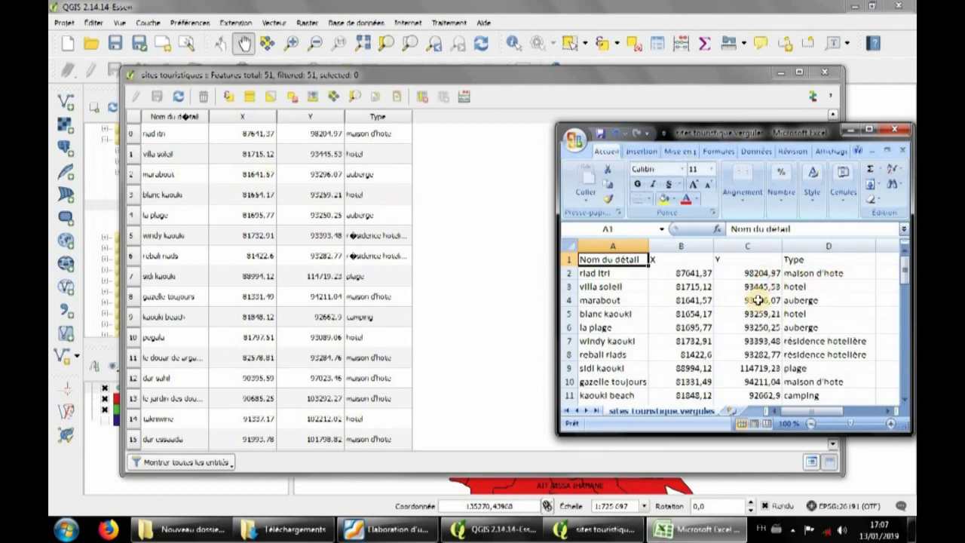
pyautogui.click(892, 129)
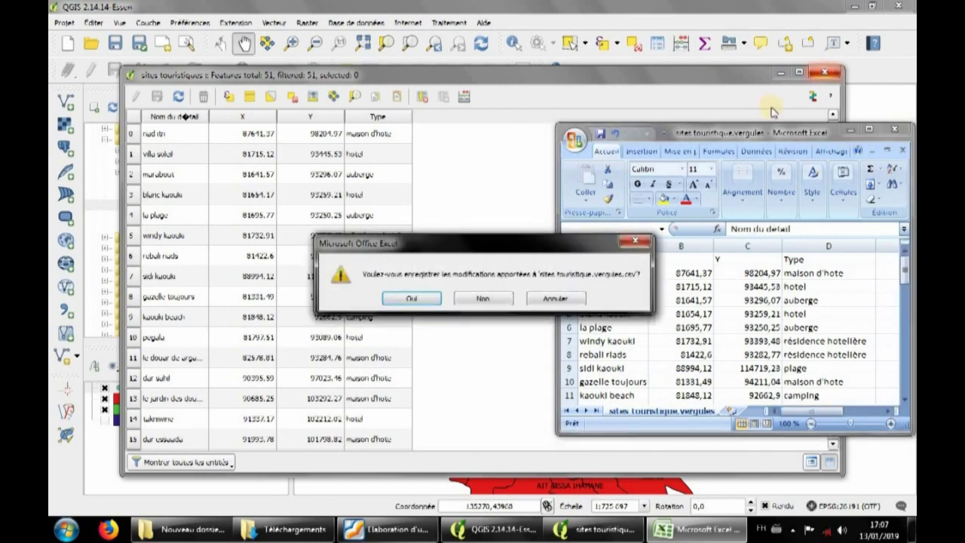
pyautogui.click(484, 298)
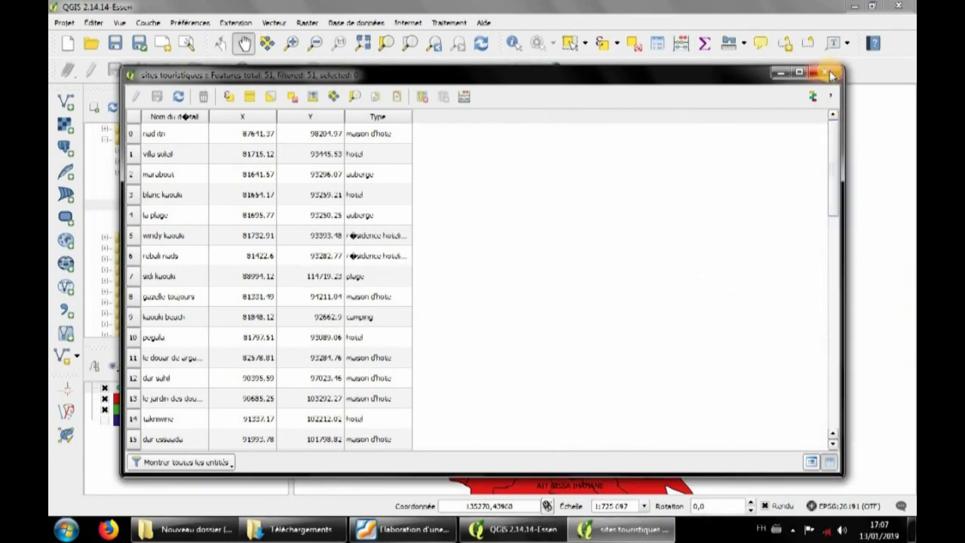
pyautogui.click(830, 75)
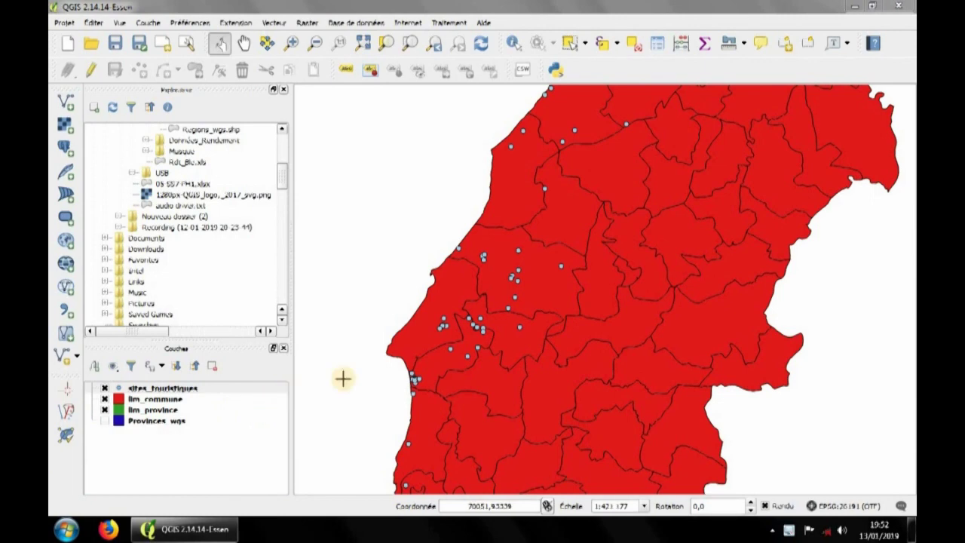
# Step: Inspect the attribute table of the sites_touristiques layer in a widened window and close it
pyautogui.click(486, 237)
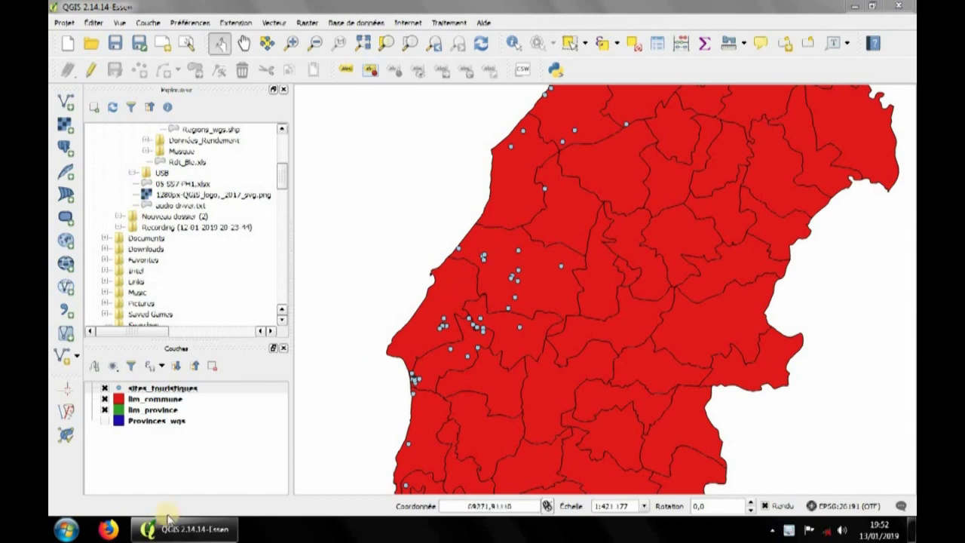
pyautogui.click(138, 389)
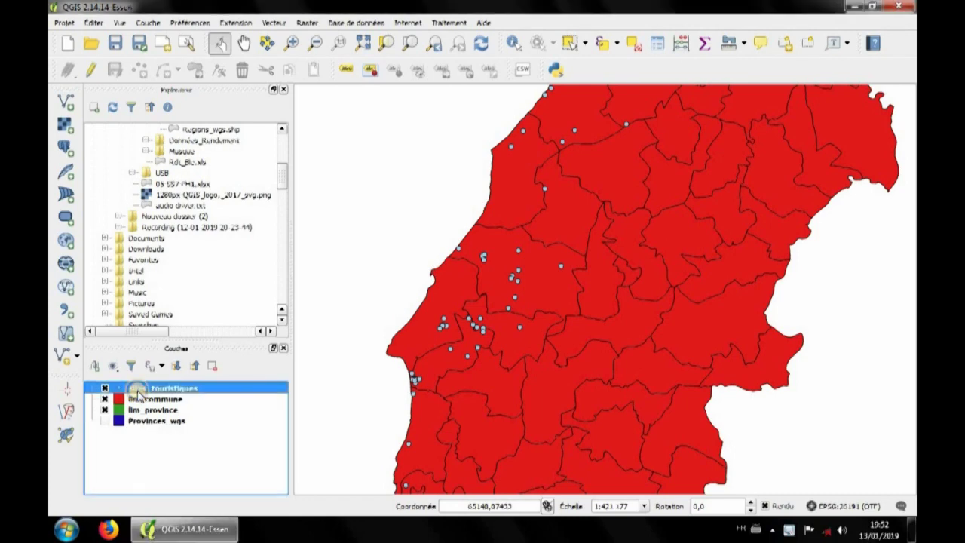
pyautogui.rightClick(139, 390)
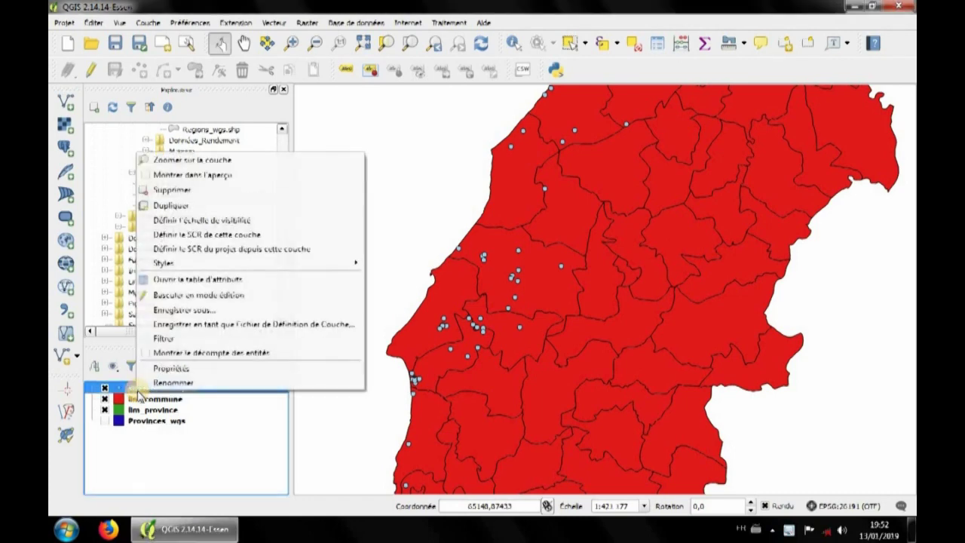
pyautogui.click(165, 281)
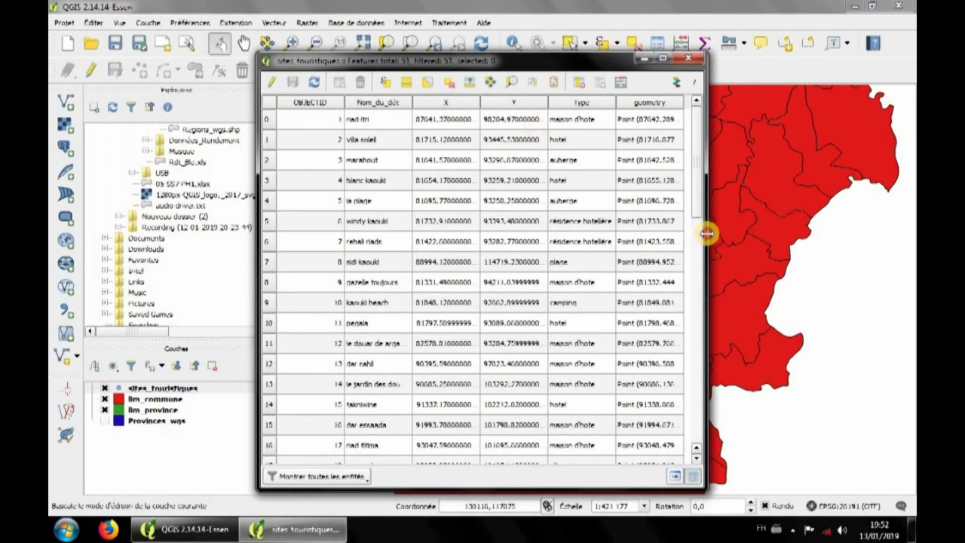
pyautogui.moveTo(707, 235); pyautogui.dragTo(872, 278)
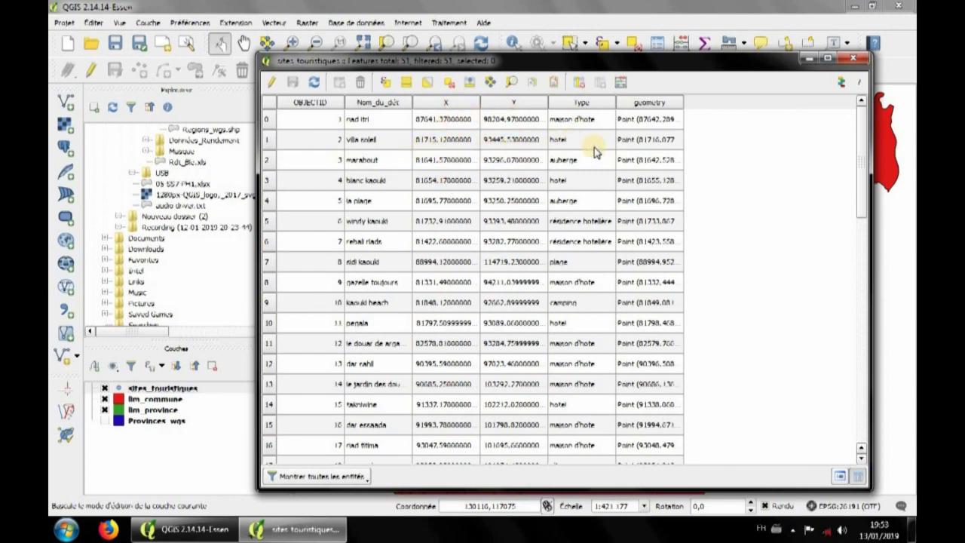
pyautogui.click(851, 62)
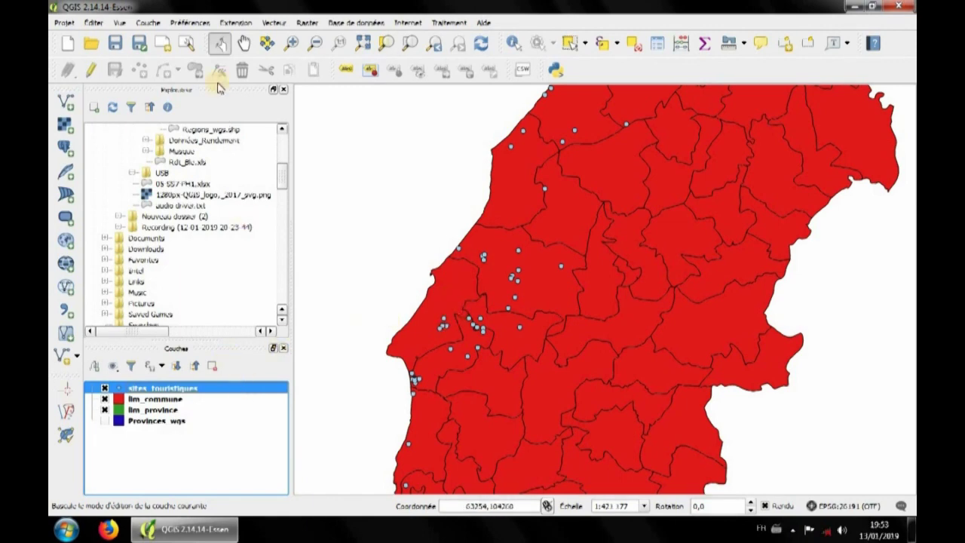
# Step: Set up an Intersection geoprocessing operation with sites_touristiques as the input layer and lim_commune as the intersect layer
pyautogui.click(278, 23)
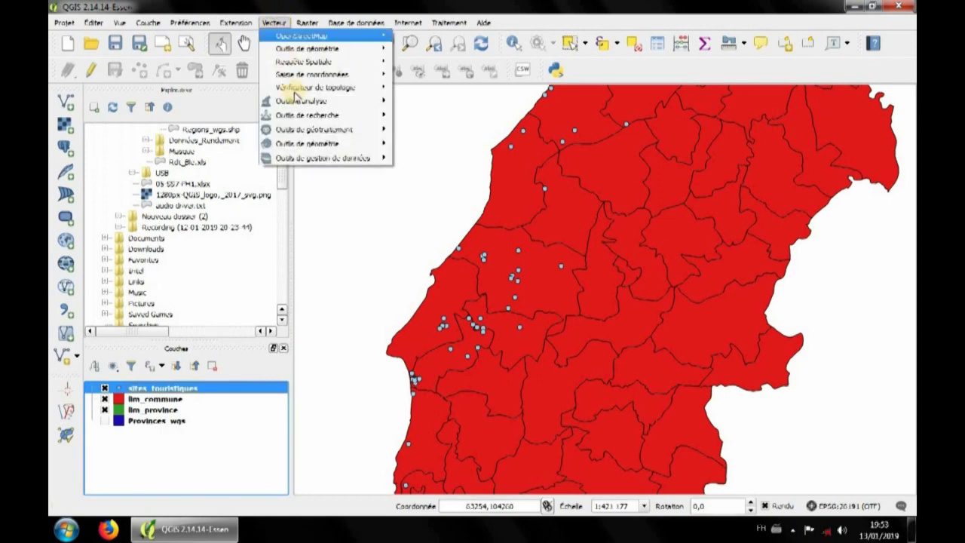
pyautogui.moveTo(343, 131)
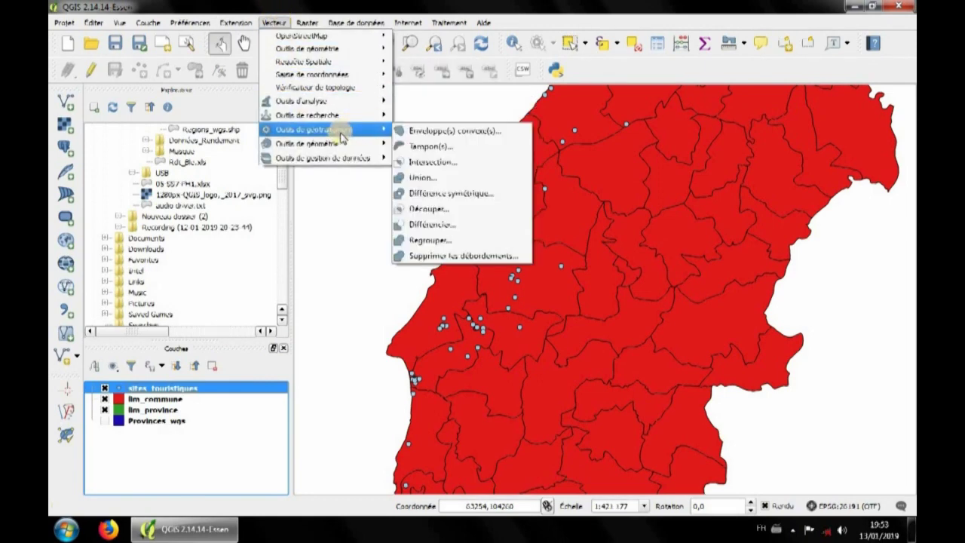
pyautogui.click(435, 165)
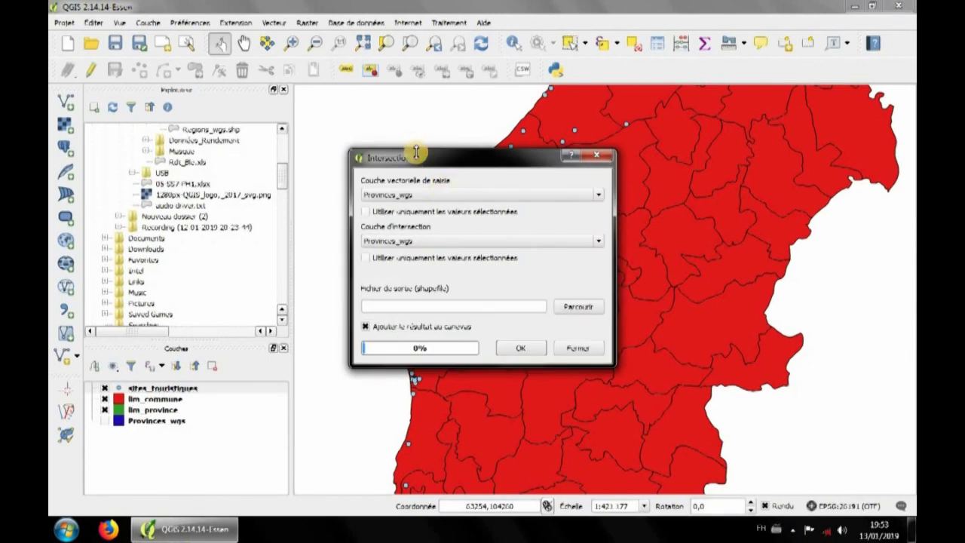
pyautogui.moveTo(416, 155); pyautogui.dragTo(413, 131)
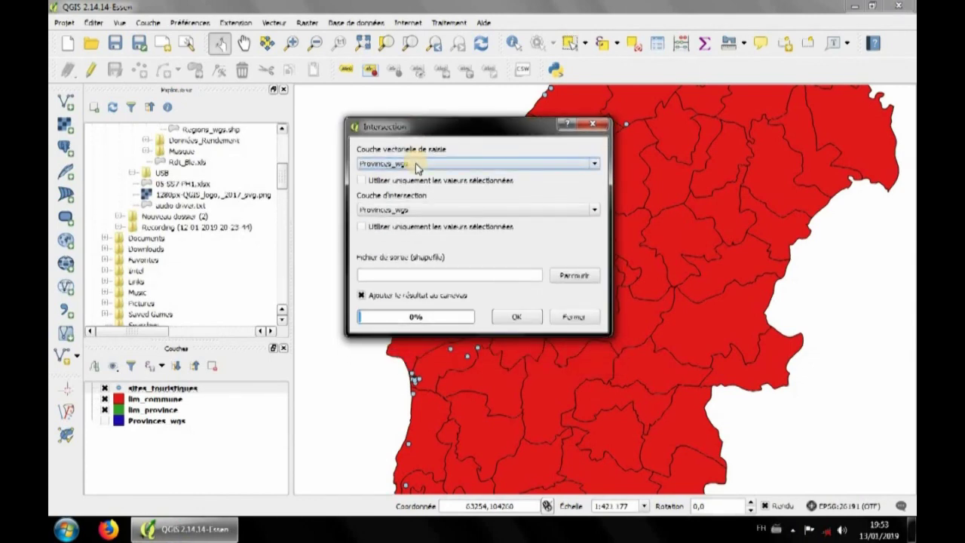
pyautogui.click(416, 168)
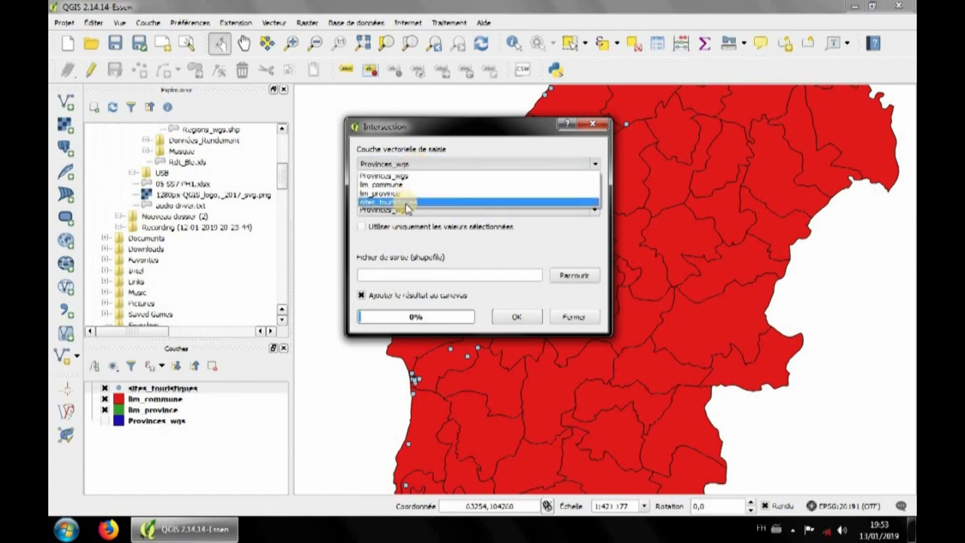
pyautogui.click(406, 202)
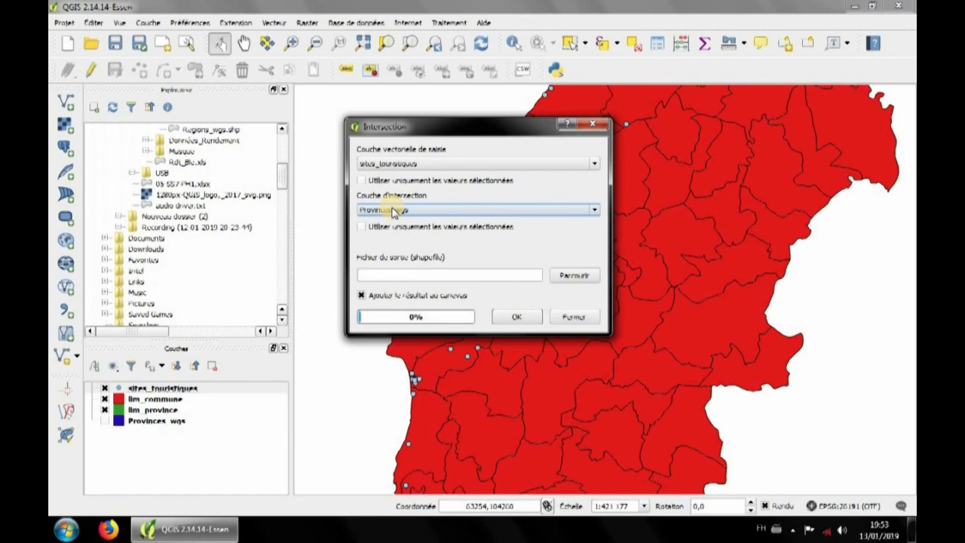
pyautogui.click(392, 212)
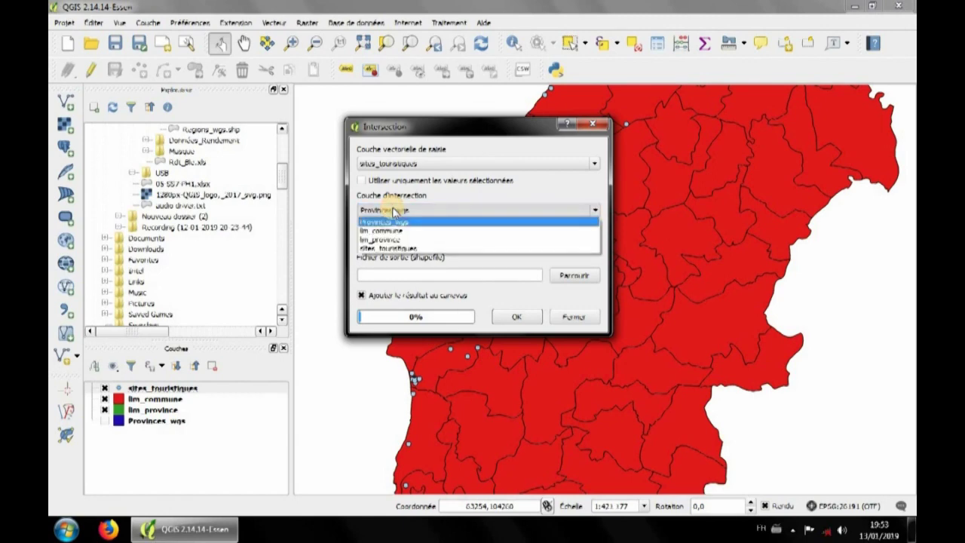
pyautogui.click(390, 230)
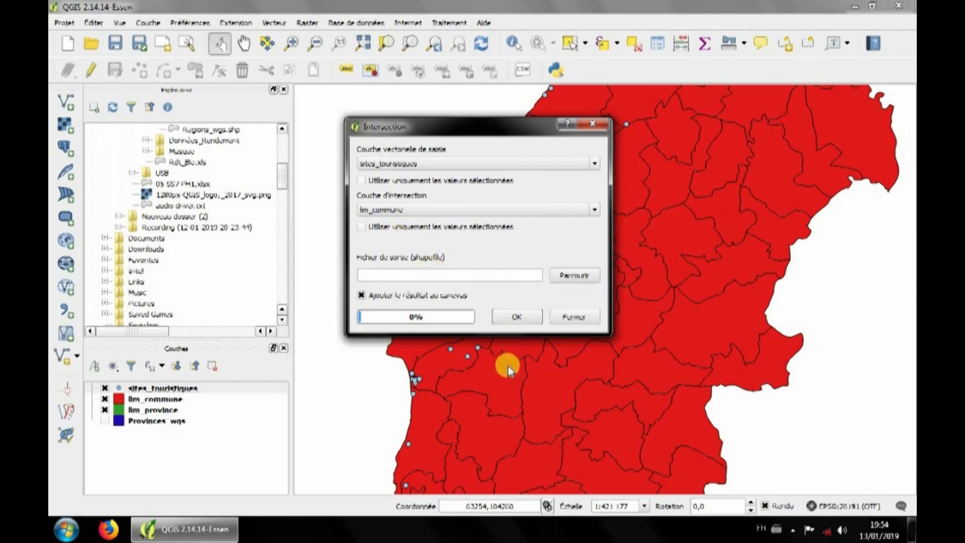
# Step: Save the intersection output to the Desktop as shapefile inter_site_comu, run it with the result added to the canvas, and close the tool
pyautogui.click(585, 280)
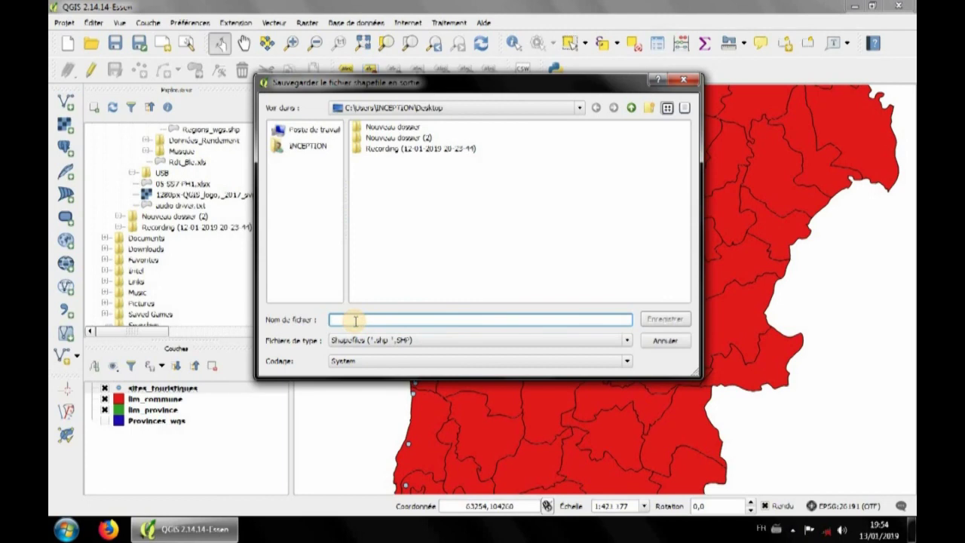
pyautogui.write('Intersect')
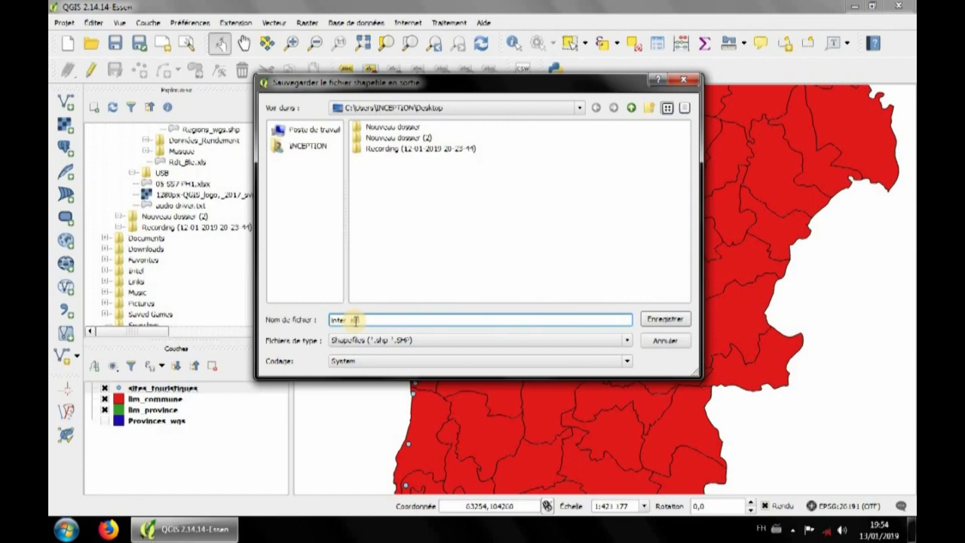
pyautogui.write('ion comu')
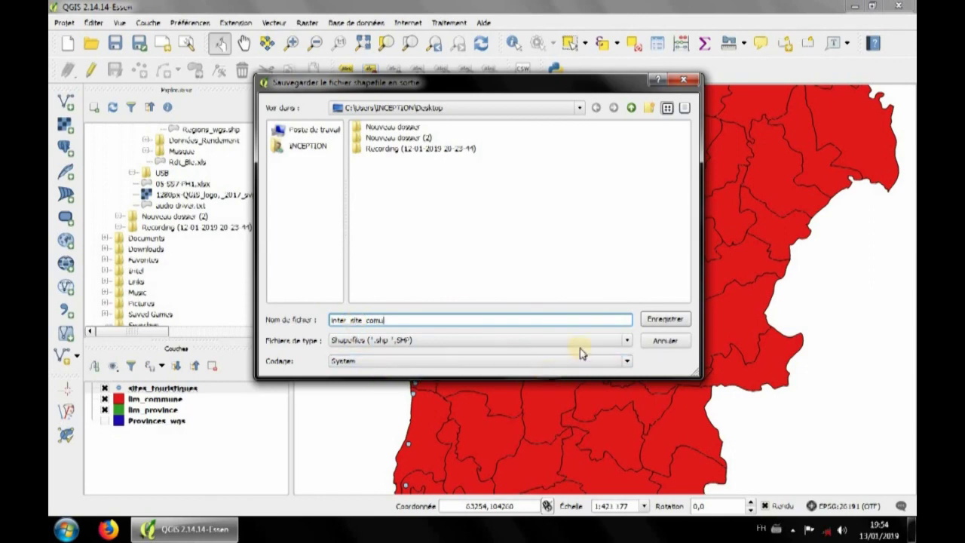
pyautogui.click(664, 323)
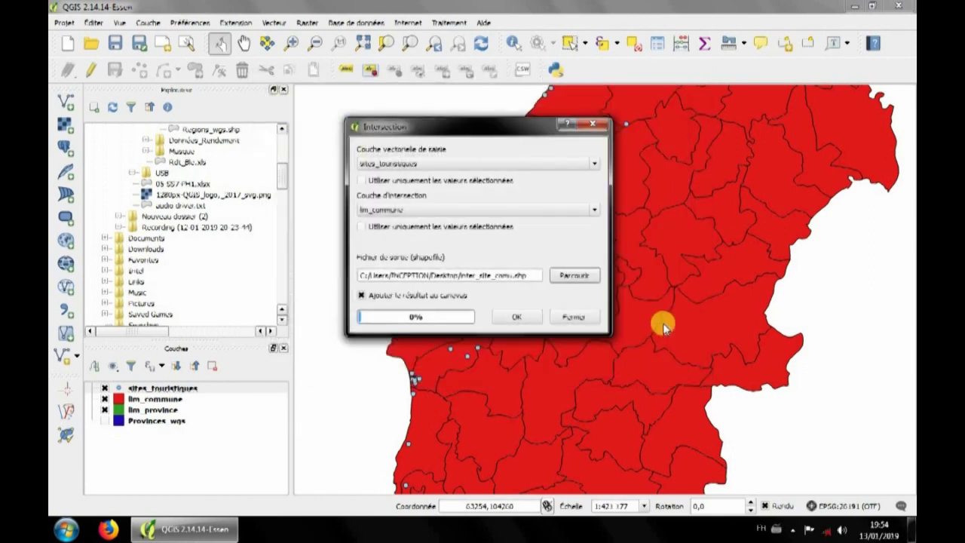
pyautogui.click(515, 318)
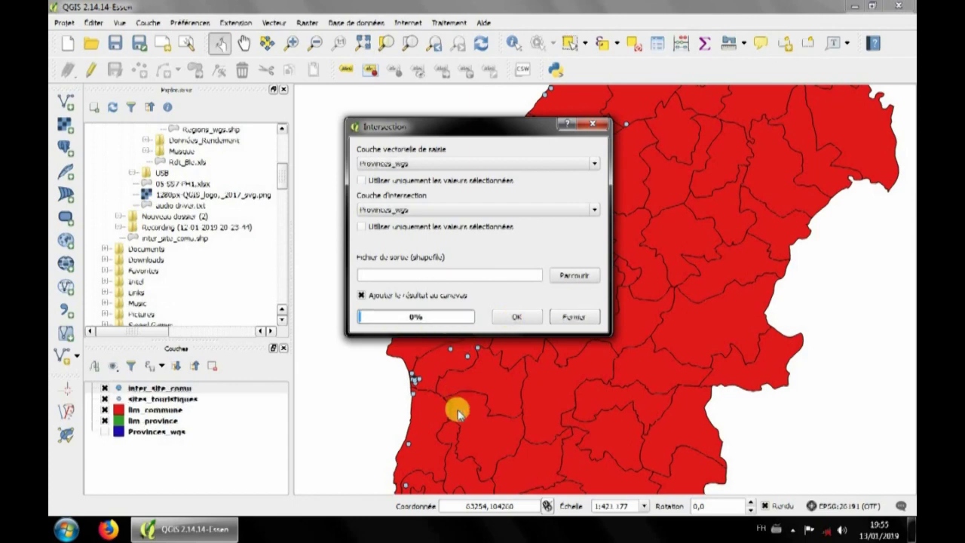
pyautogui.click(574, 321)
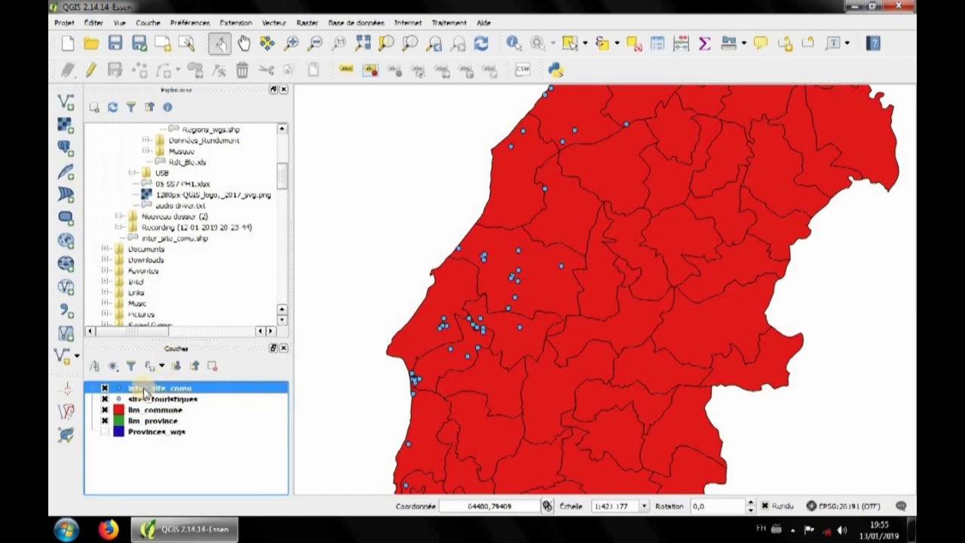
# Step: Open the attribute table of the inter_site_comu layer and enlarge its window to full screen to view the joined commune fields
pyautogui.rightClick(145, 389)
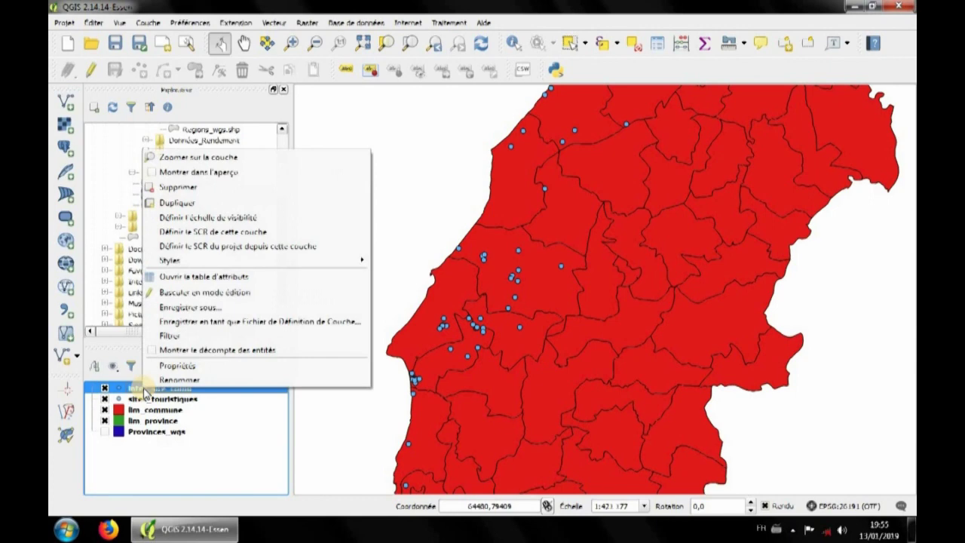
pyautogui.click(189, 277)
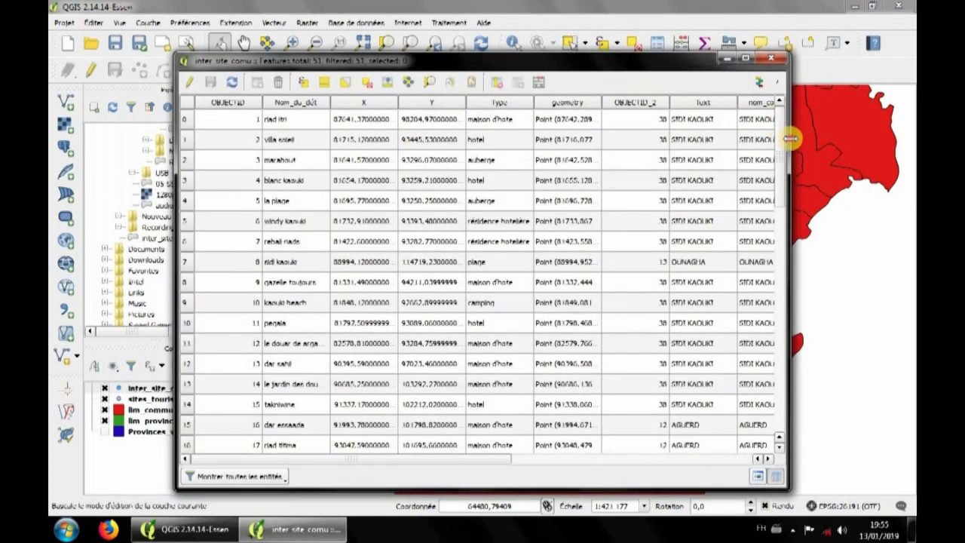
pyautogui.moveTo(790, 138); pyautogui.dragTo(913, 147)
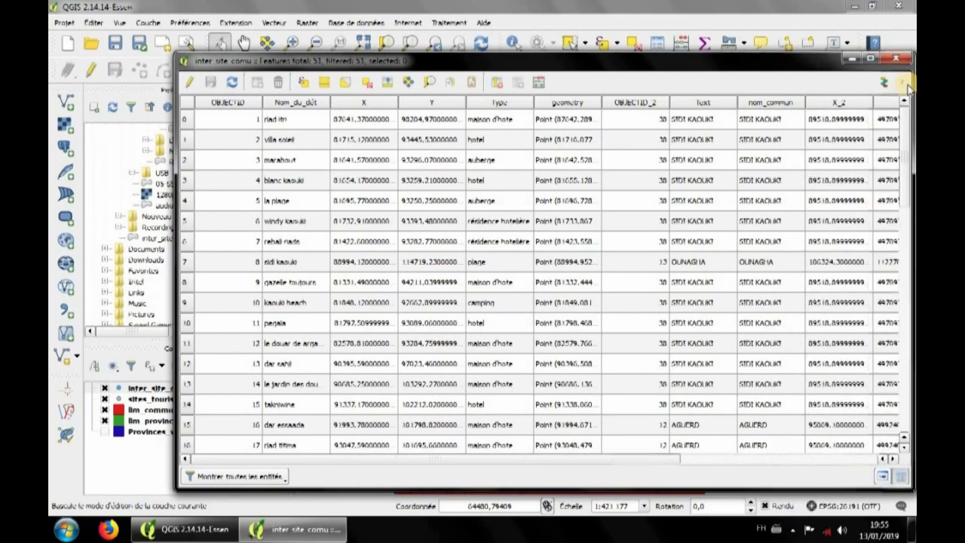
pyautogui.click(875, 60)
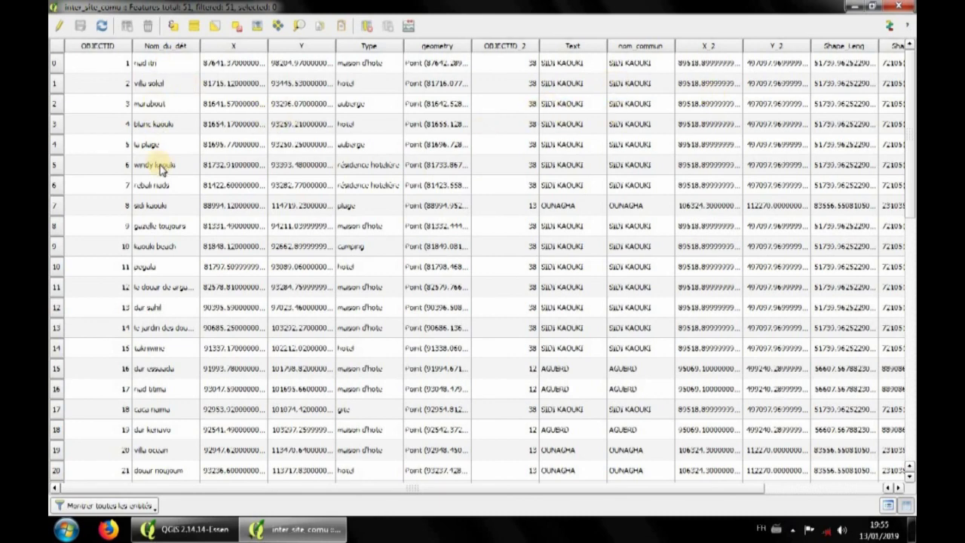
# Step: Select the first record of inter_site_comu and compare its point's location on the map with the commune name in its attributes
pyautogui.click(57, 62)
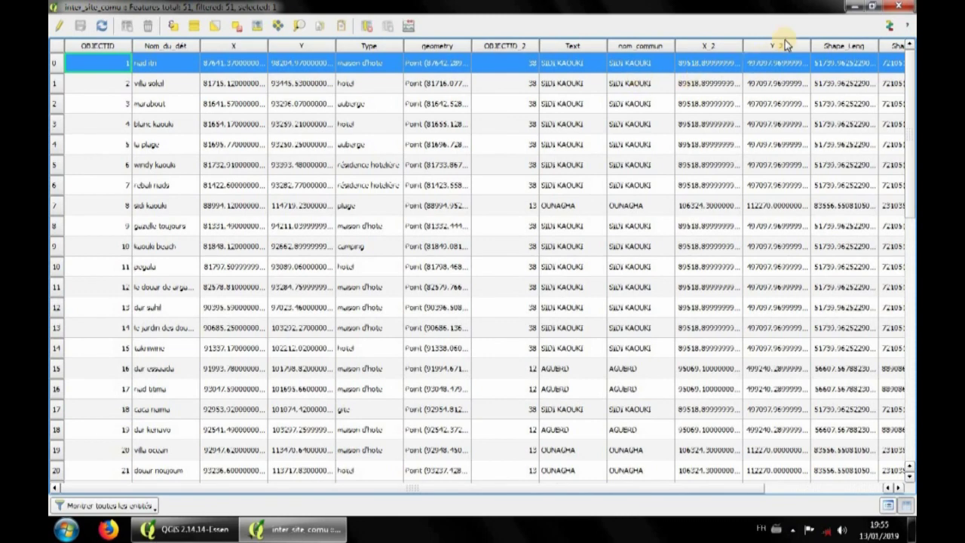
pyautogui.click(857, 7)
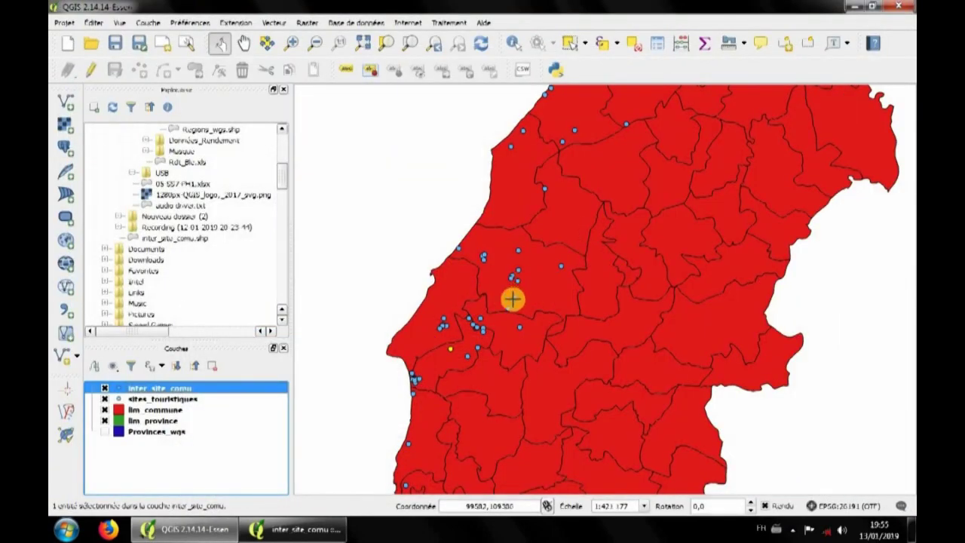
pyautogui.click(302, 533)
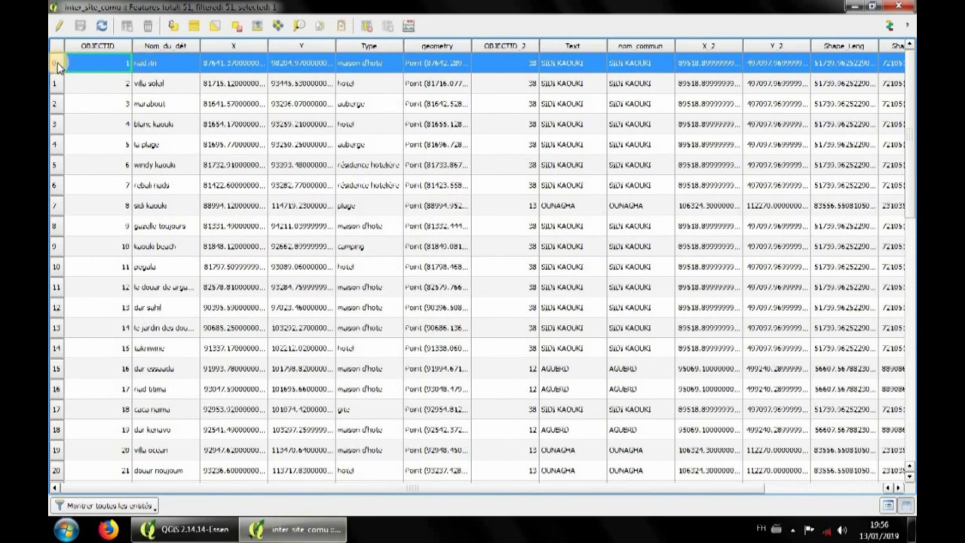
pyautogui.click(334, 534)
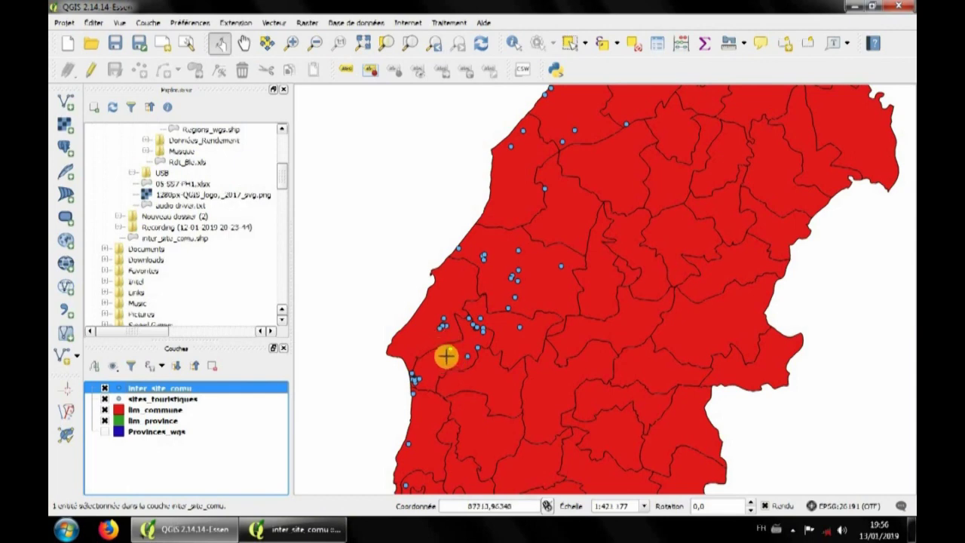
pyautogui.scroll(1, 448, 360)
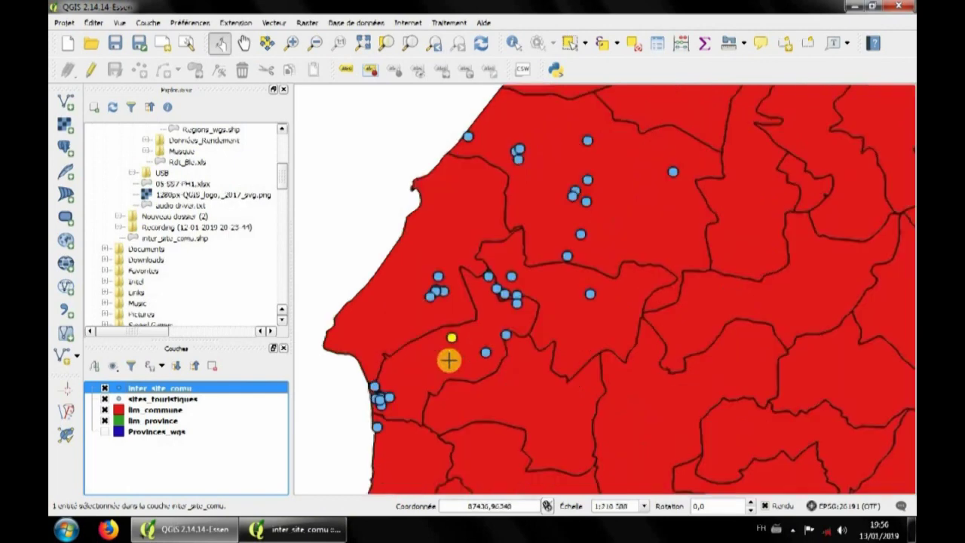
pyautogui.scroll(1, 448, 360)
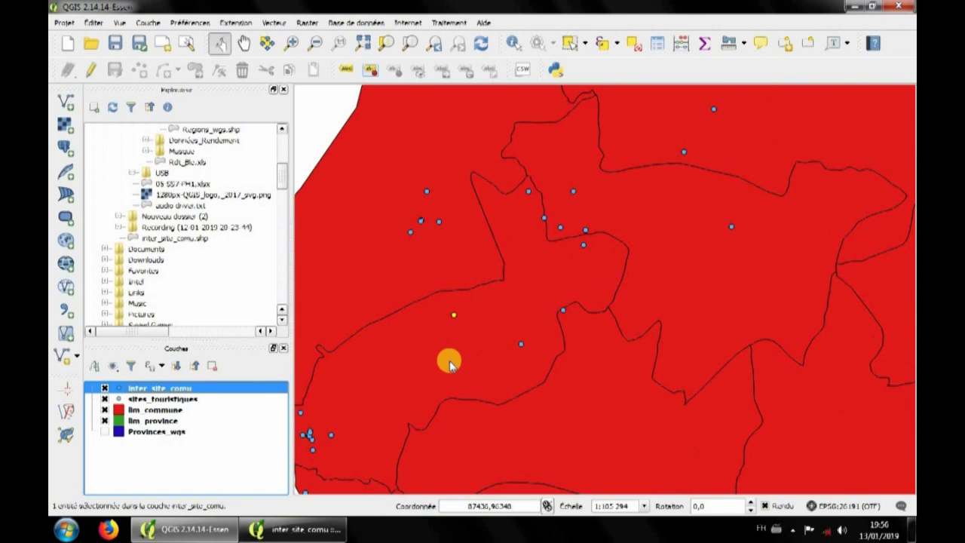
pyautogui.scroll(-1, 450, 360)
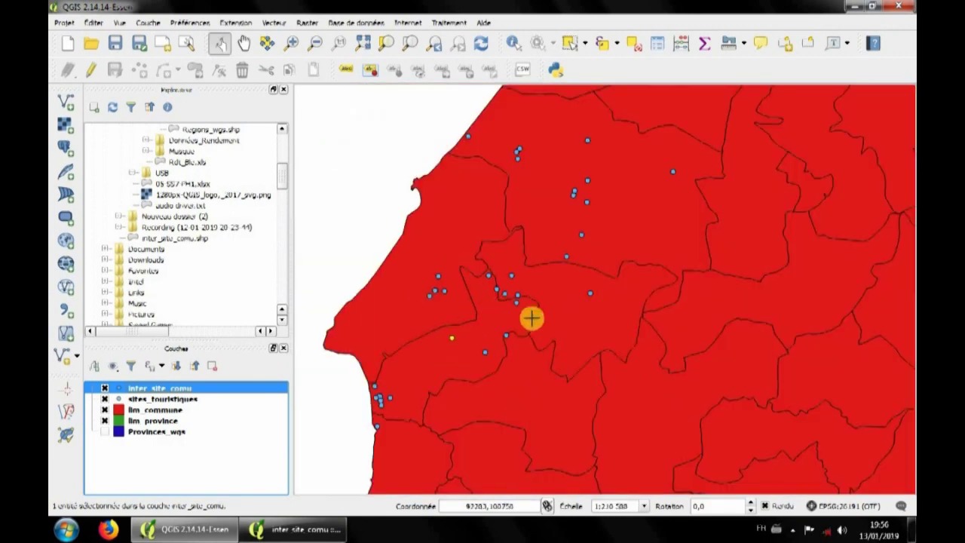
pyautogui.click(304, 533)
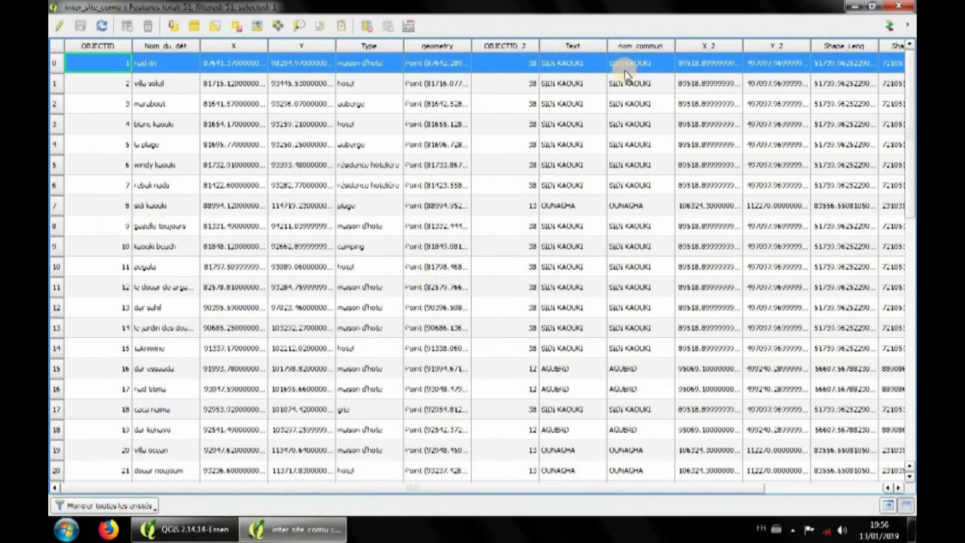
pyautogui.click(855, 6)
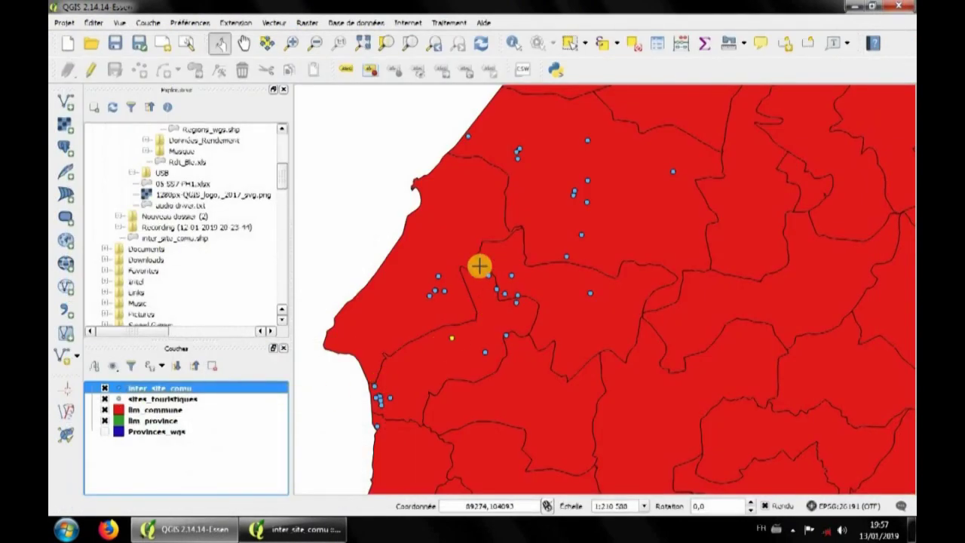
# Step: Turn on labels for the lim_commune layer using the nom_commun field and apply the layer properties
pyautogui.click(152, 412)
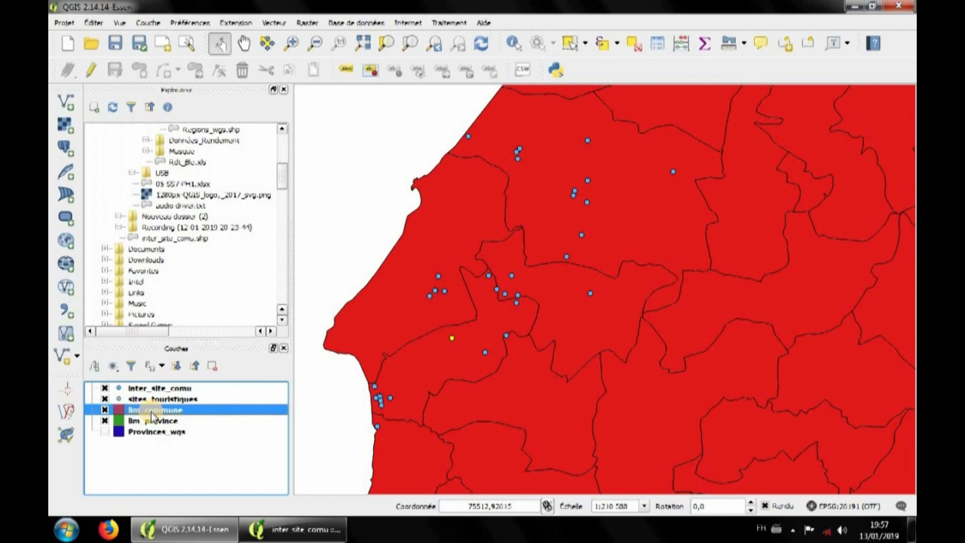
pyautogui.rightClick(152, 414)
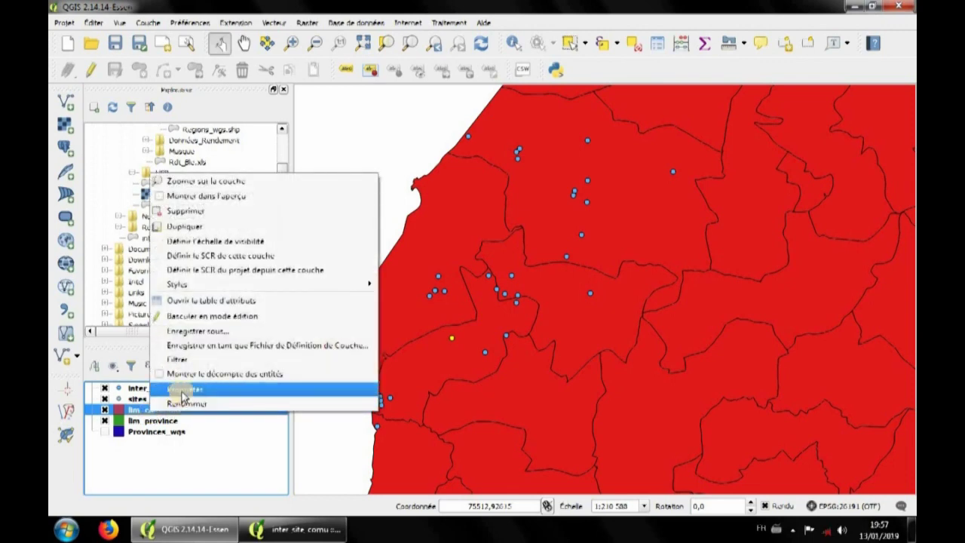
pyautogui.click(183, 393)
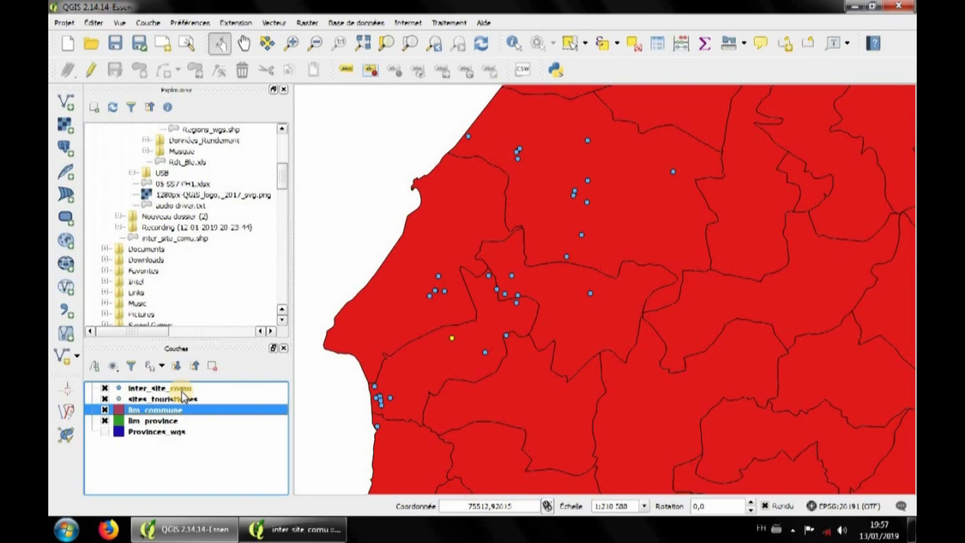
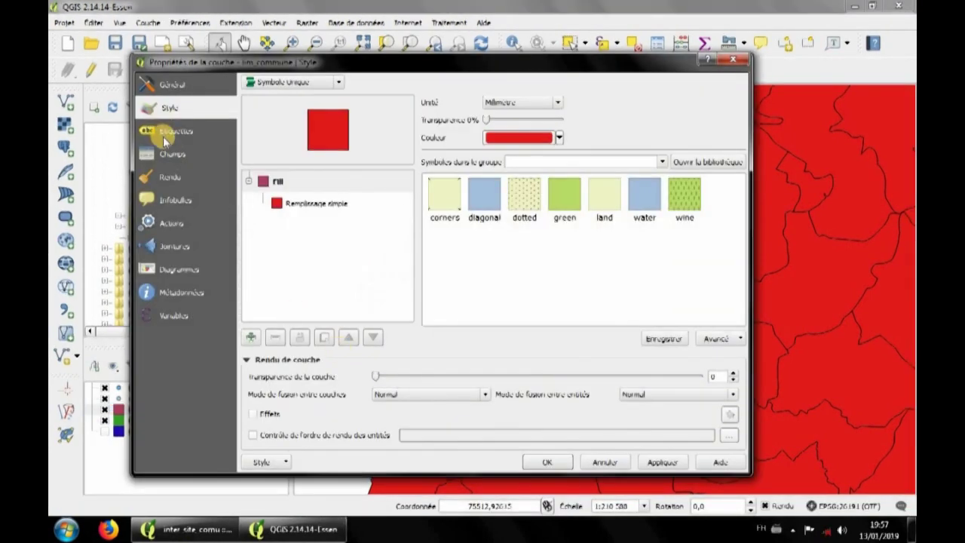
pyautogui.click(164, 138)
pyautogui.click(440, 83)
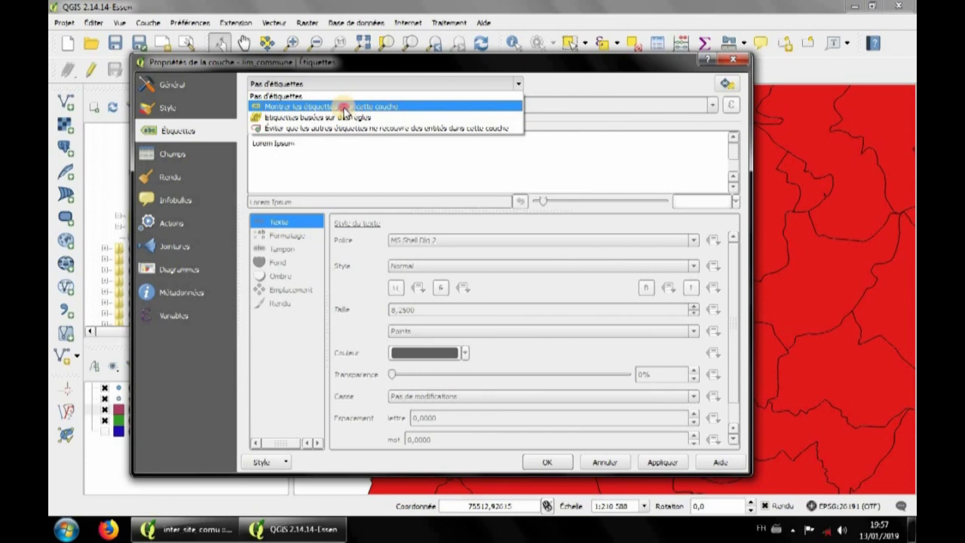
pyautogui.click(344, 108)
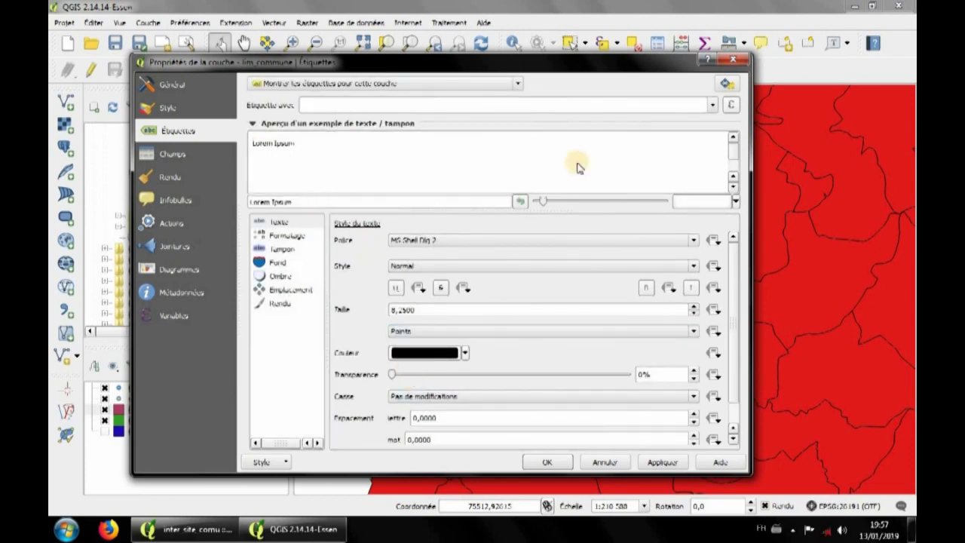
pyautogui.click(712, 105)
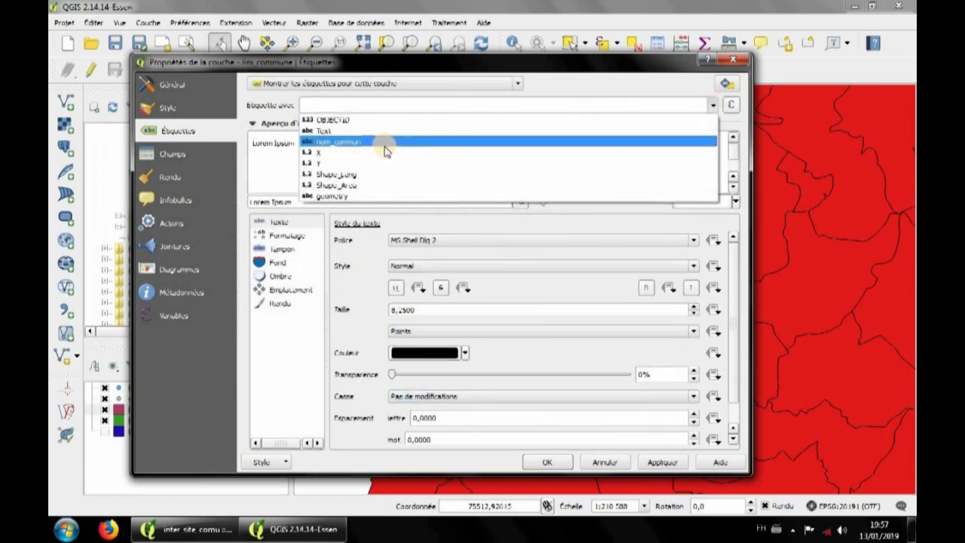
pyautogui.click(345, 142)
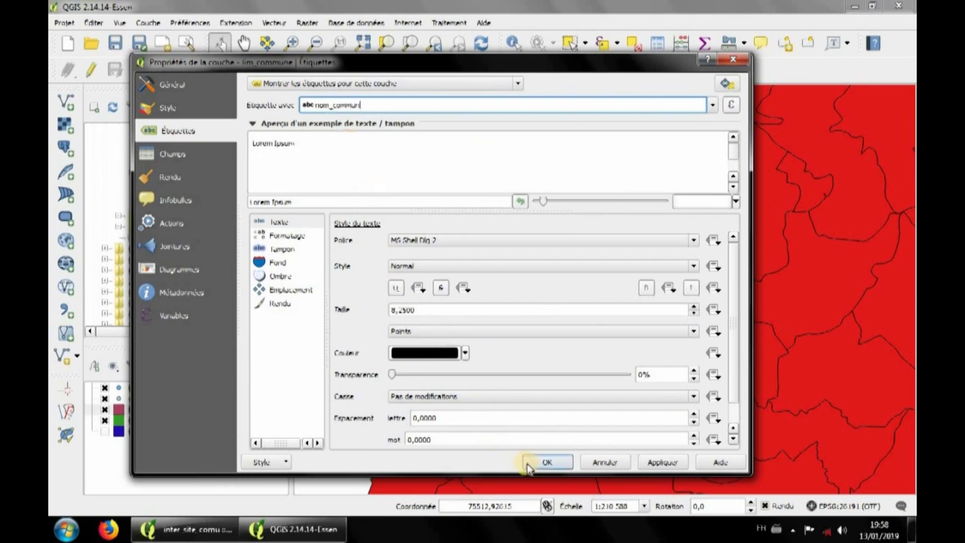
pyautogui.click(660, 464)
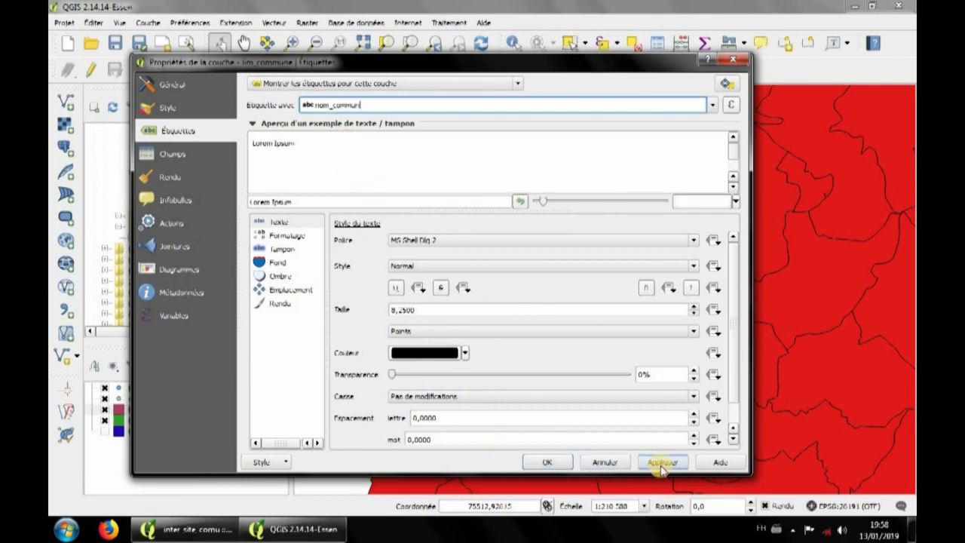
pyautogui.click(546, 463)
# Step: Examine the selected inter_site_comu point on the map against the surrounding commune labels
pyautogui.scroll(1, 453, 352)
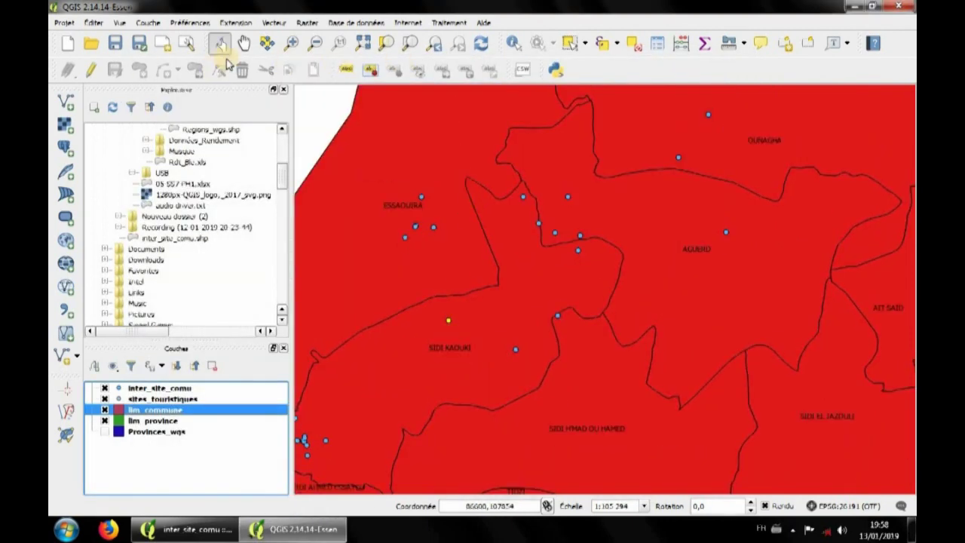
pyautogui.click(245, 43)
pyautogui.moveTo(450, 297); pyautogui.dragTo(509, 304)
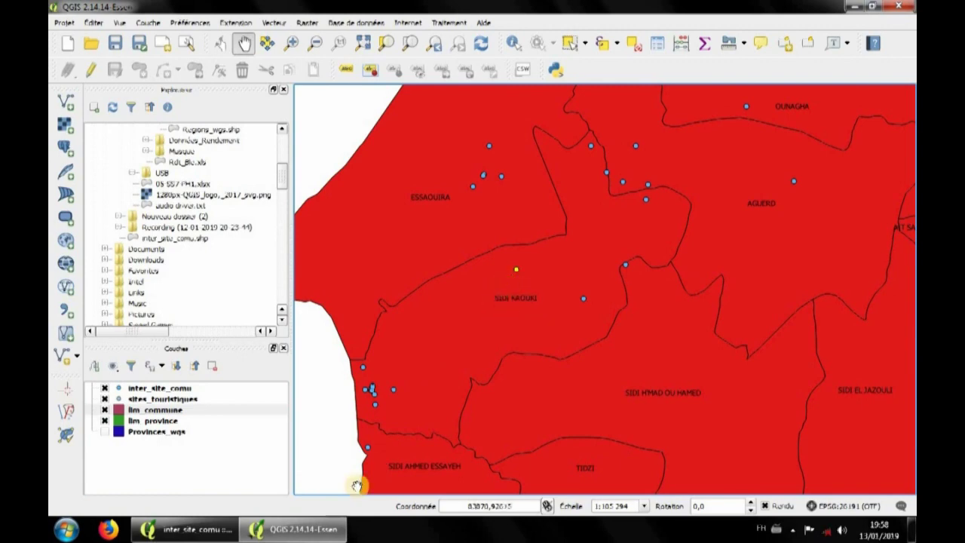
# Step: Clear the selection in the inter_site_comu attribute table and select the villa ocean record, OBJECTID 20, after trying record 9
pyautogui.moveTo(305, 535)
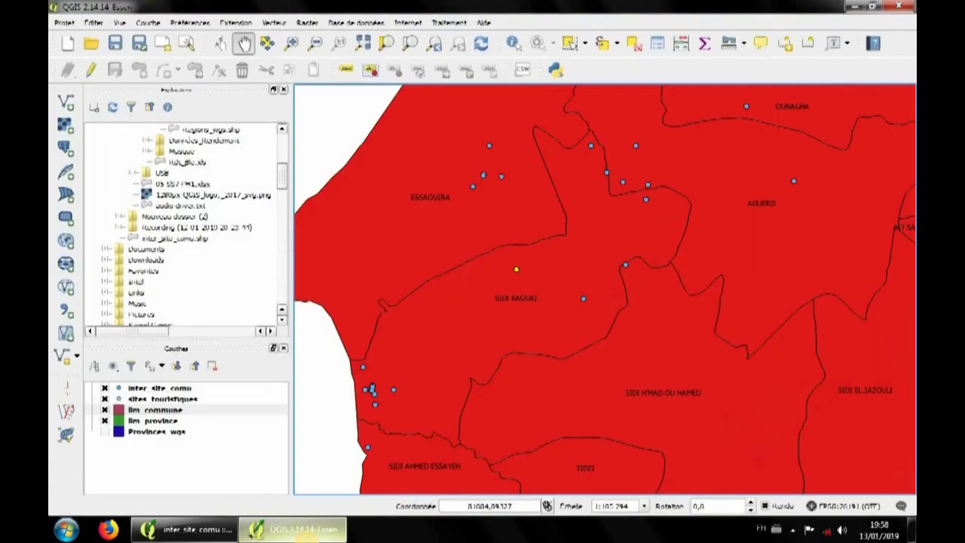
pyautogui.click(187, 529)
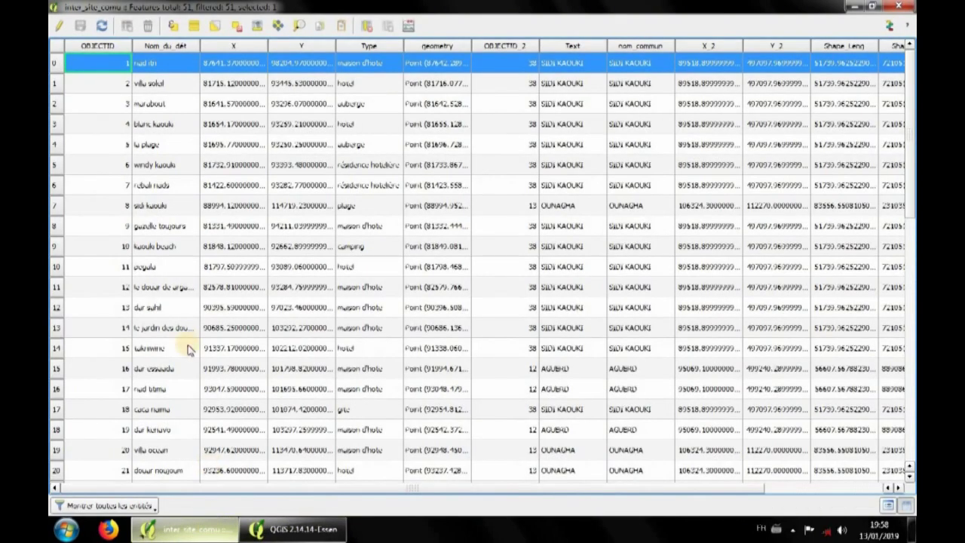
pyautogui.click(238, 27)
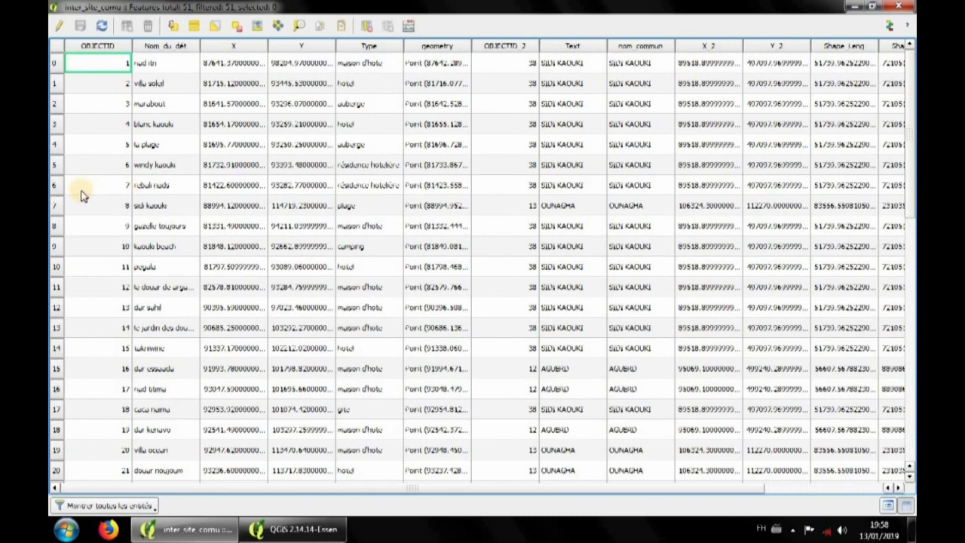
pyautogui.click(57, 226)
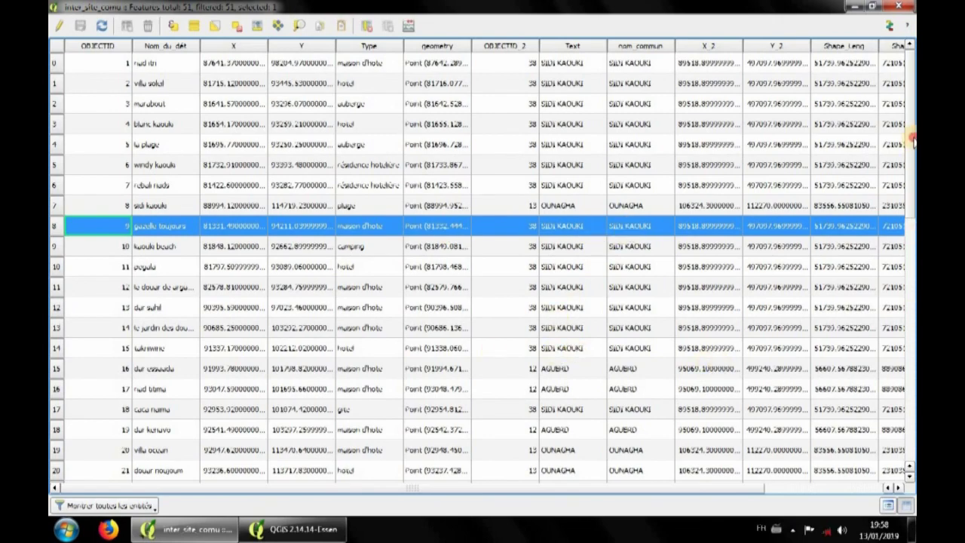
pyautogui.moveTo(912, 139); pyautogui.dragTo(912, 218)
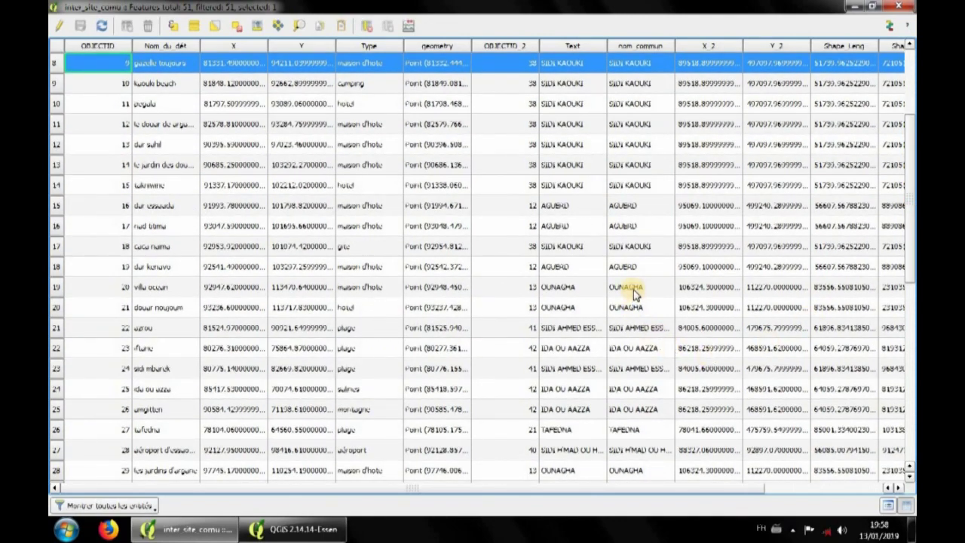
pyautogui.click(57, 289)
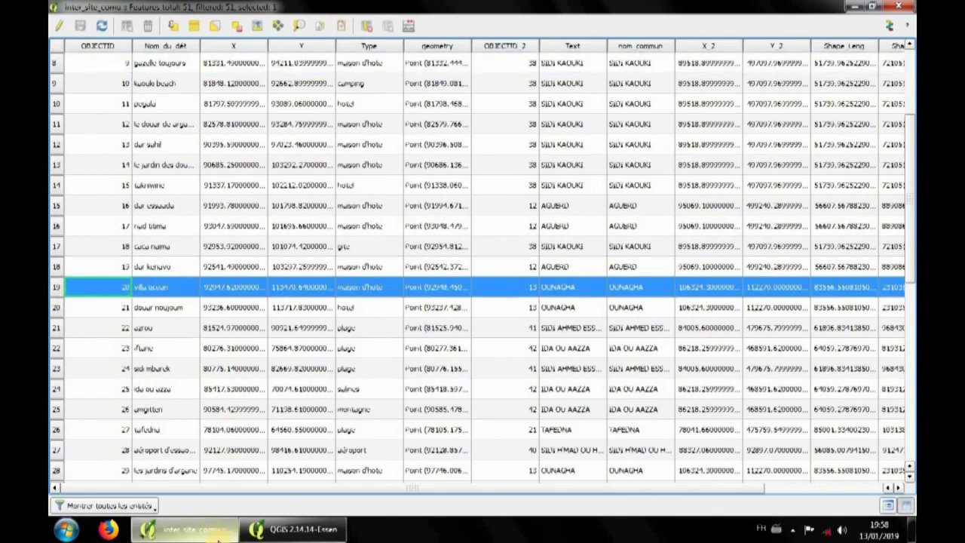
# Step: Locate the selected villa ocean point on the map and check which labelled commune contains it
pyautogui.moveTo(218, 539)
pyautogui.click(311, 458)
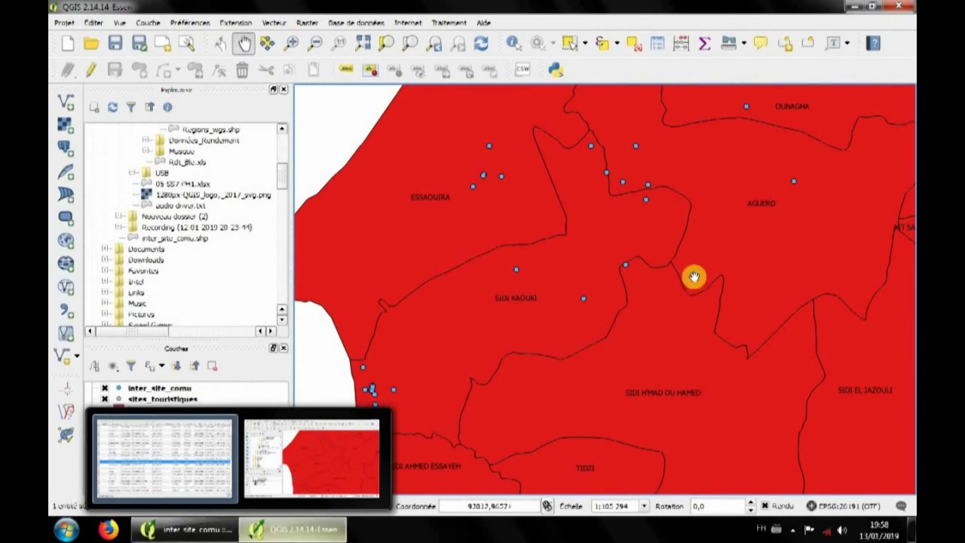
pyautogui.scroll(-2, 692, 261)
pyautogui.scroll(3, 692, 260)
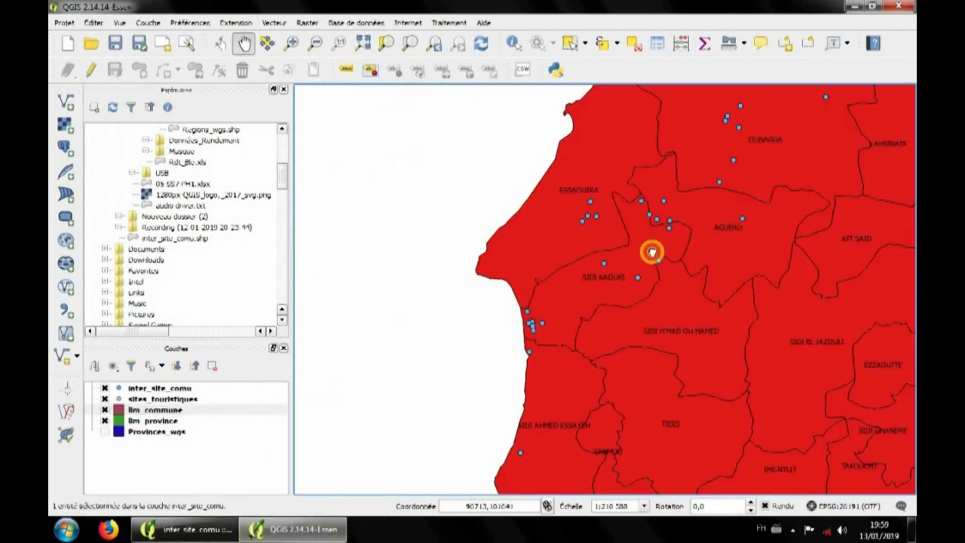
pyautogui.scroll(-1, 517, 280)
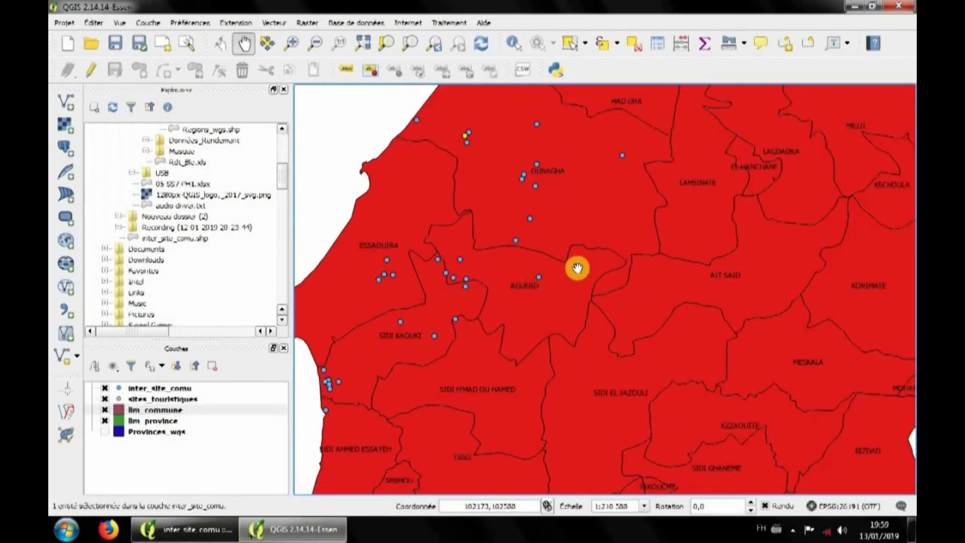
pyautogui.moveTo(556, 297); pyautogui.dragTo(565, 334)
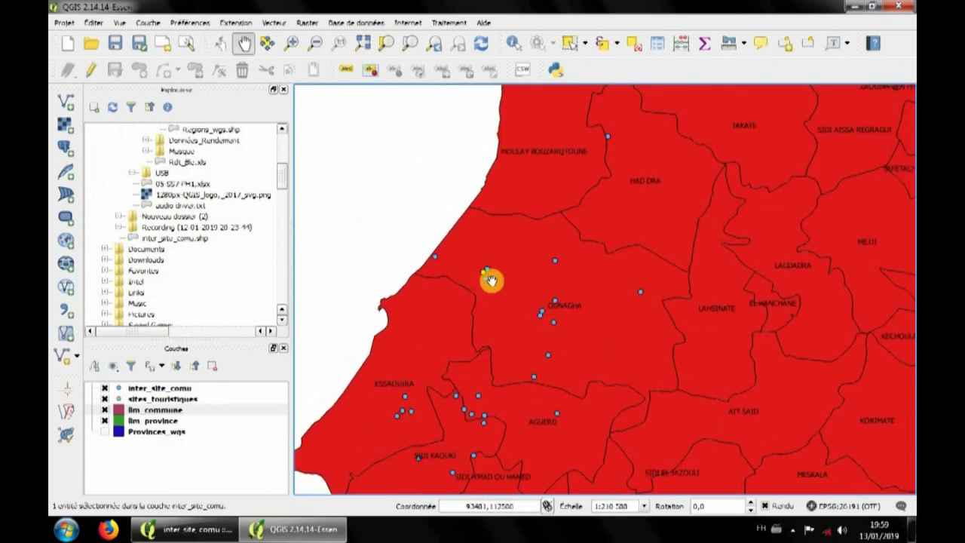
pyautogui.scroll(1, 489, 280)
pyautogui.moveTo(532, 288); pyautogui.dragTo(511, 243)
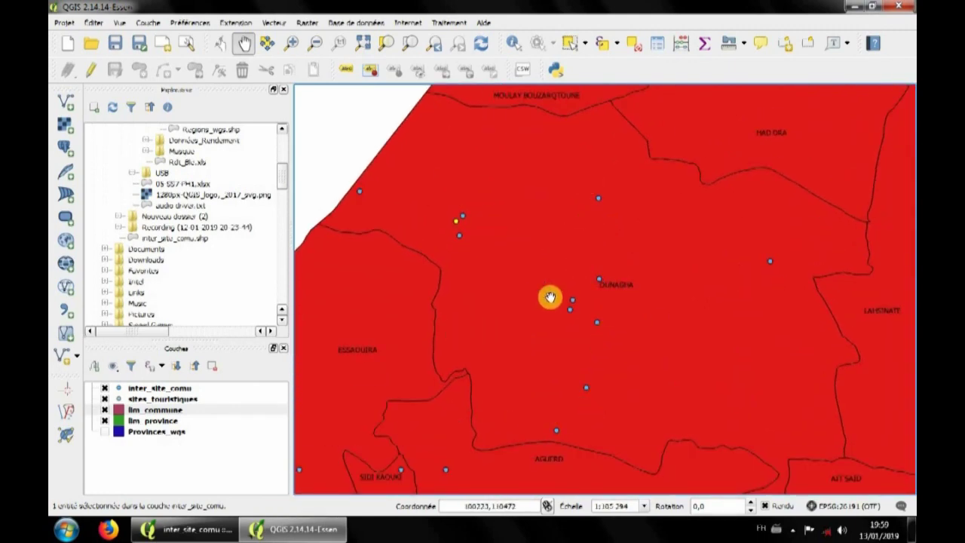
pyautogui.moveTo(517, 266); pyautogui.dragTo(523, 251)
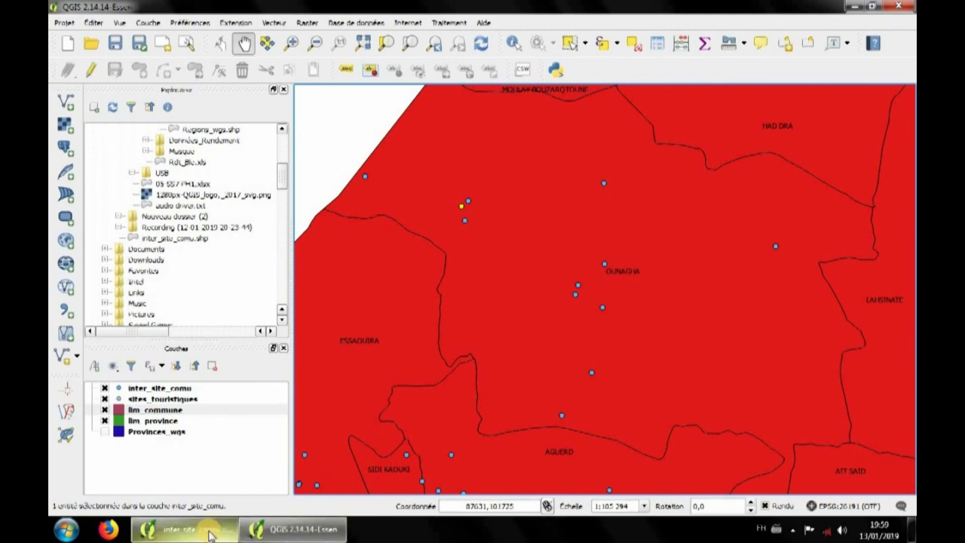
pyautogui.moveTo(185, 529)
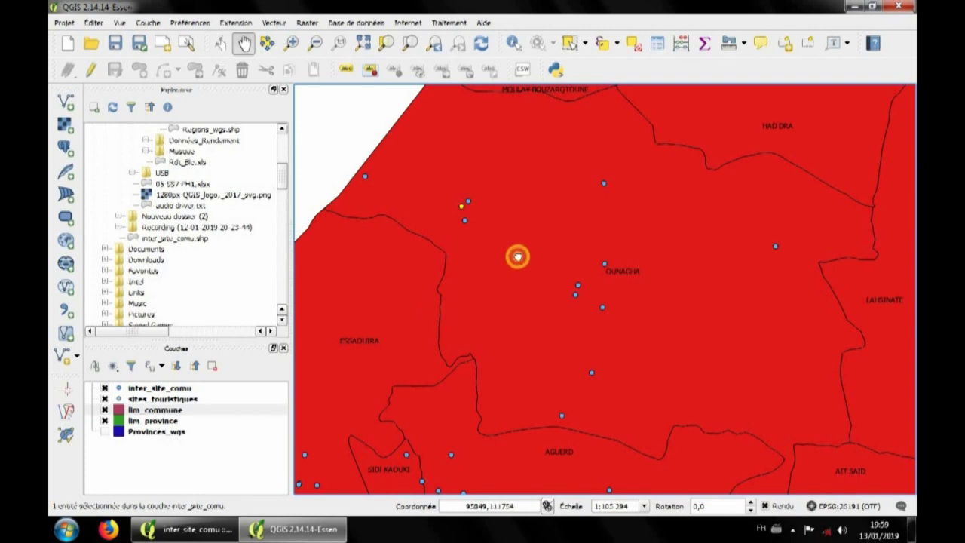
pyautogui.moveTo(517, 256); pyautogui.dragTo(506, 256)
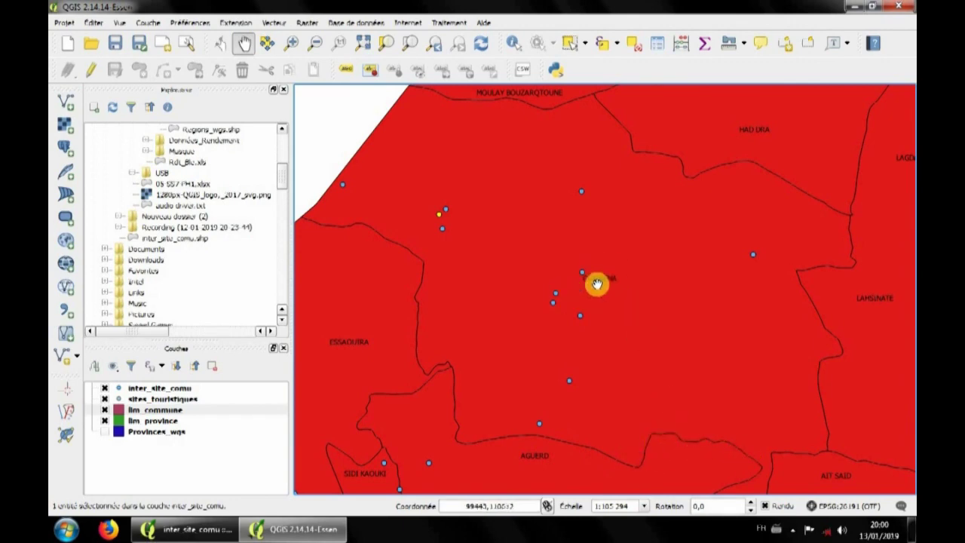
# Step: Deselect all records in the inter_site_comu attribute table and open the field calculator
pyautogui.click(205, 536)
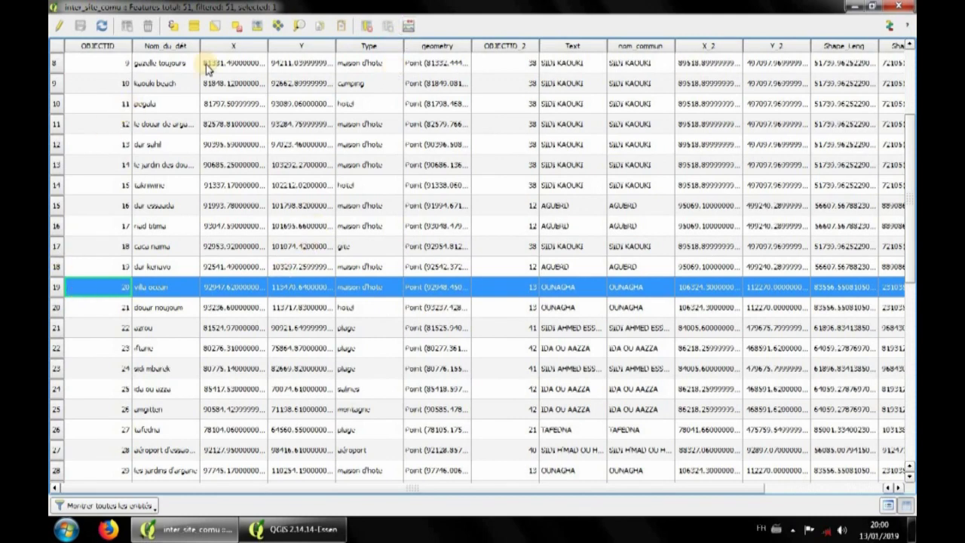
pyautogui.click(238, 27)
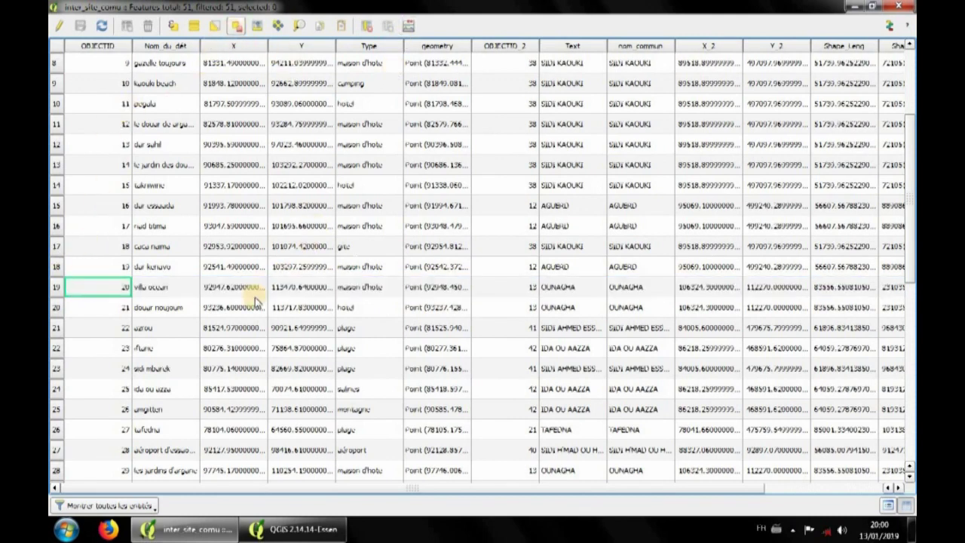
pyautogui.click(409, 27)
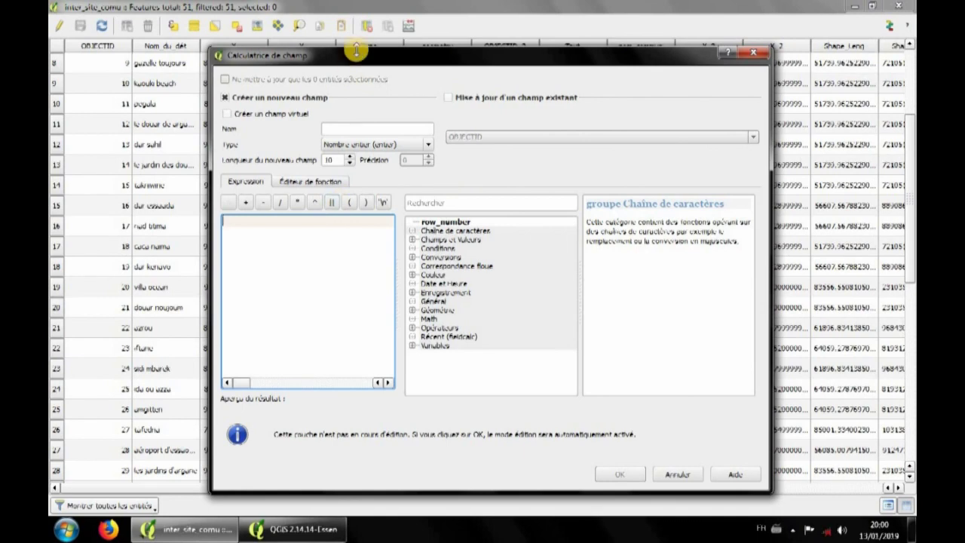
pyautogui.moveTo(358, 58); pyautogui.dragTo(344, 37)
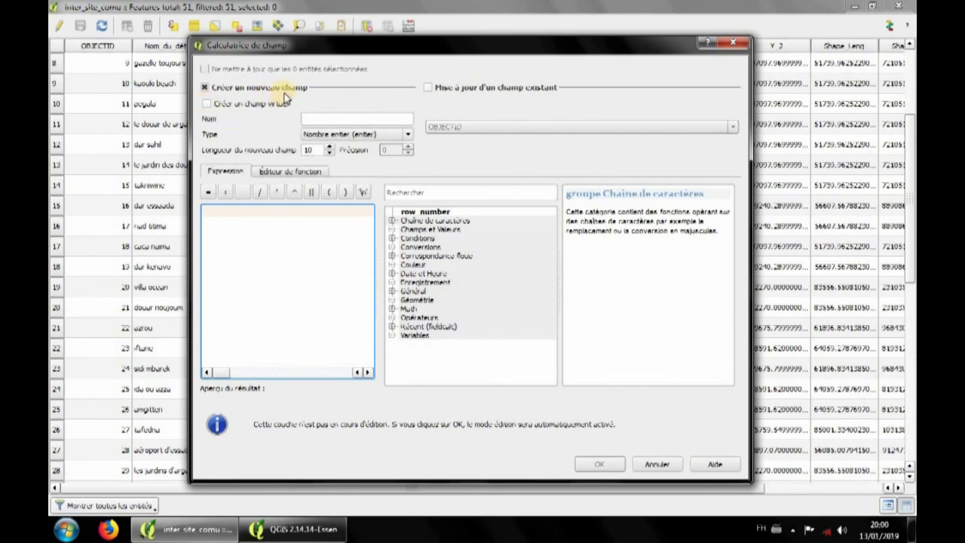
# Step: Define a new virtual field named comune with type Texte (chaîne de caractères) and length 25, ready for its expression
pyautogui.click(210, 106)
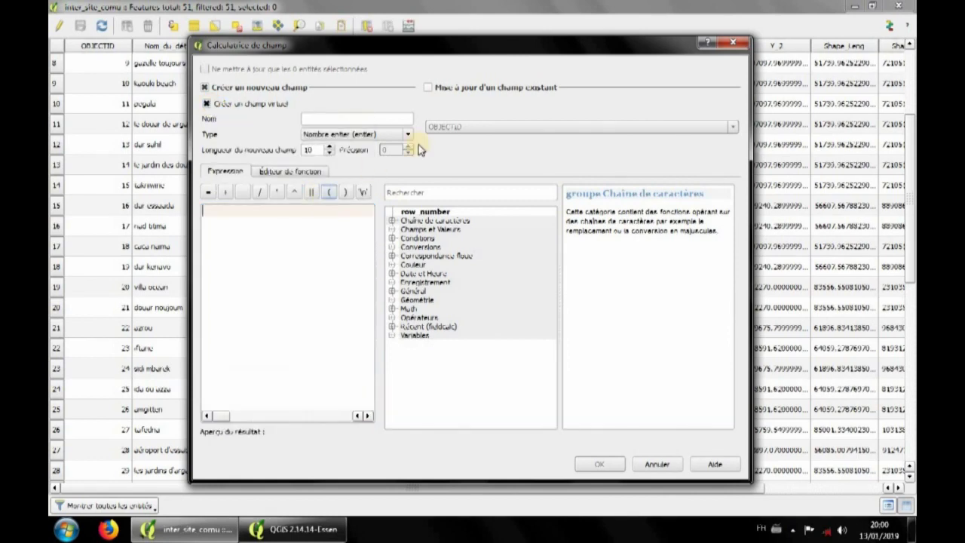
pyautogui.click(375, 114)
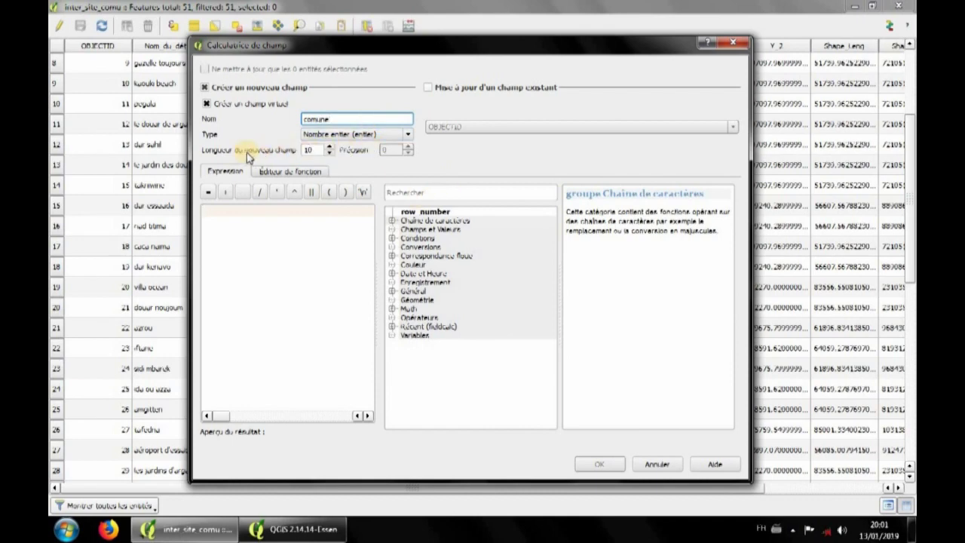
pyautogui.click(330, 149)
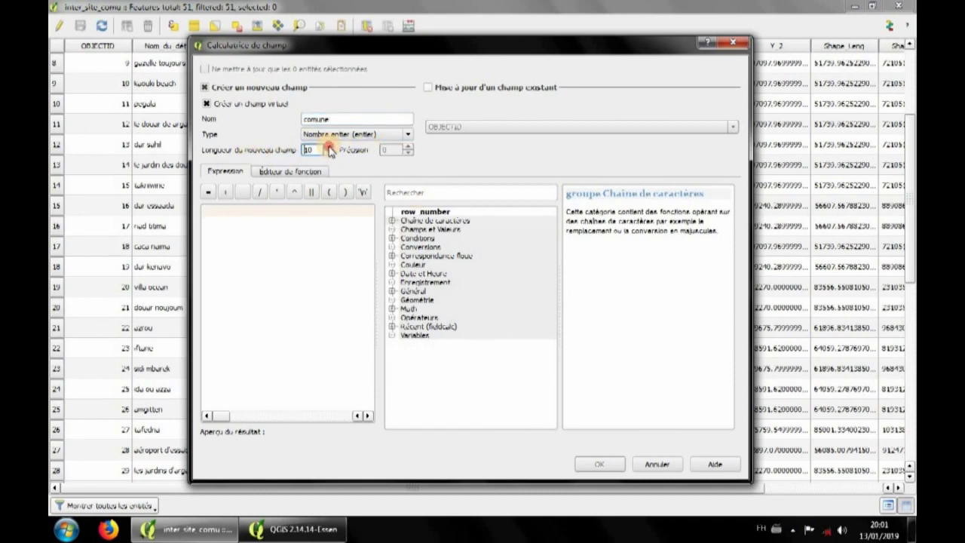
pyautogui.click(405, 137)
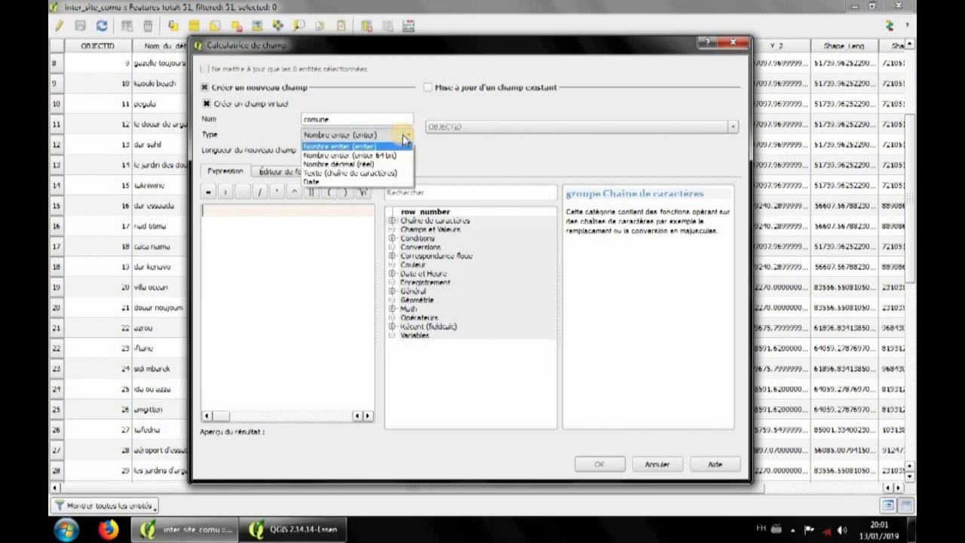
pyautogui.click(327, 173)
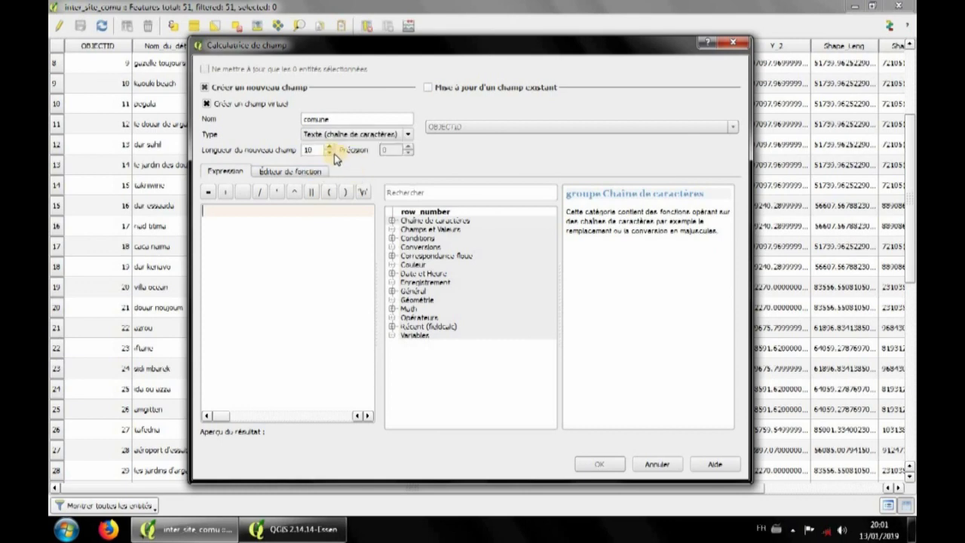
pyautogui.click(331, 148)
pyautogui.click(279, 230)
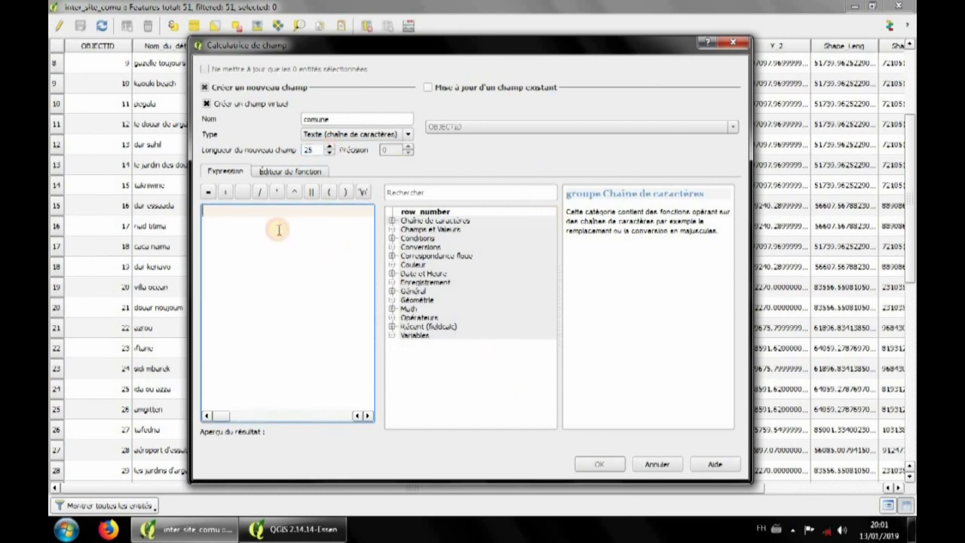
# Step: Insert the nom_commun field from the Champs et Valeurs group into the comune field's expression
pyautogui.moveTo(456, 48); pyautogui.dragTo(371, 38)
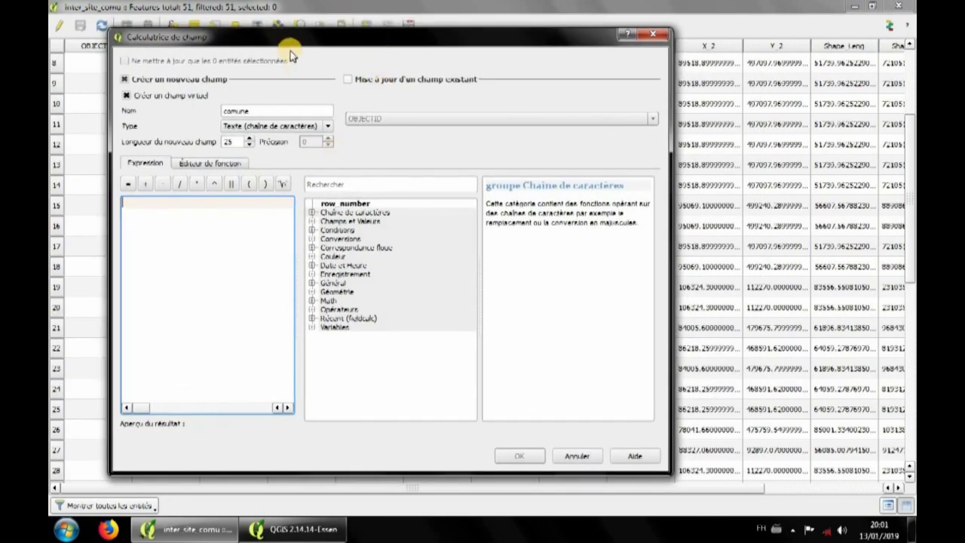
pyautogui.moveTo(291, 41); pyautogui.dragTo(276, 118)
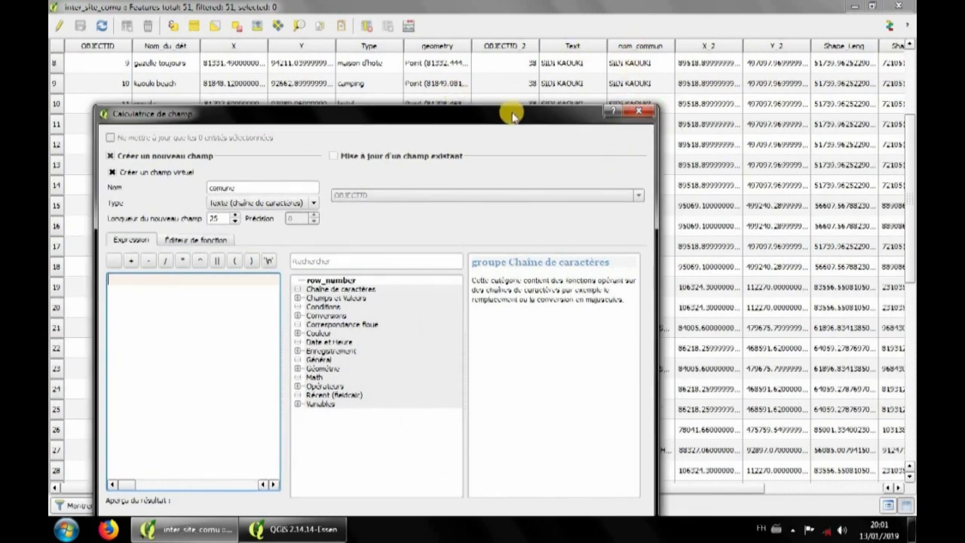
pyautogui.moveTo(512, 115); pyautogui.dragTo(562, 25)
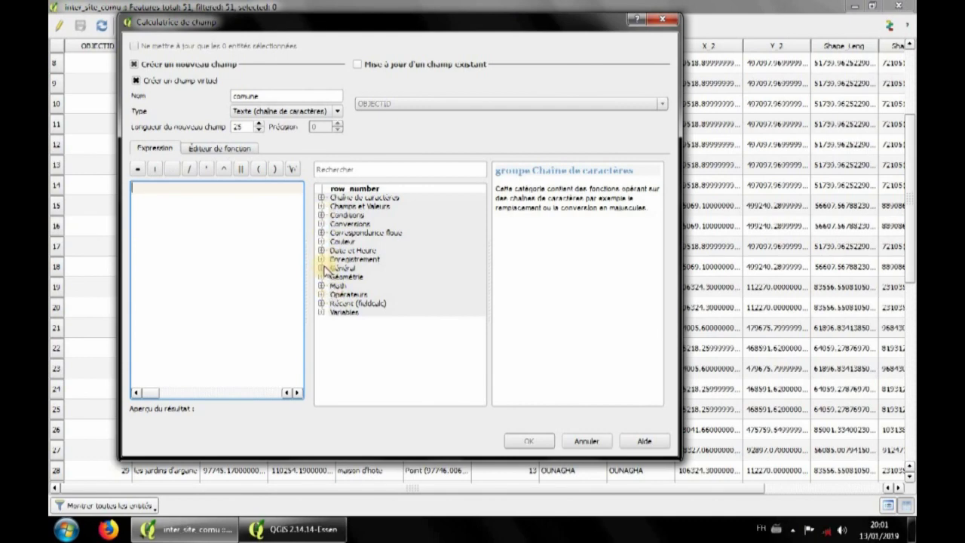
pyautogui.click(322, 207)
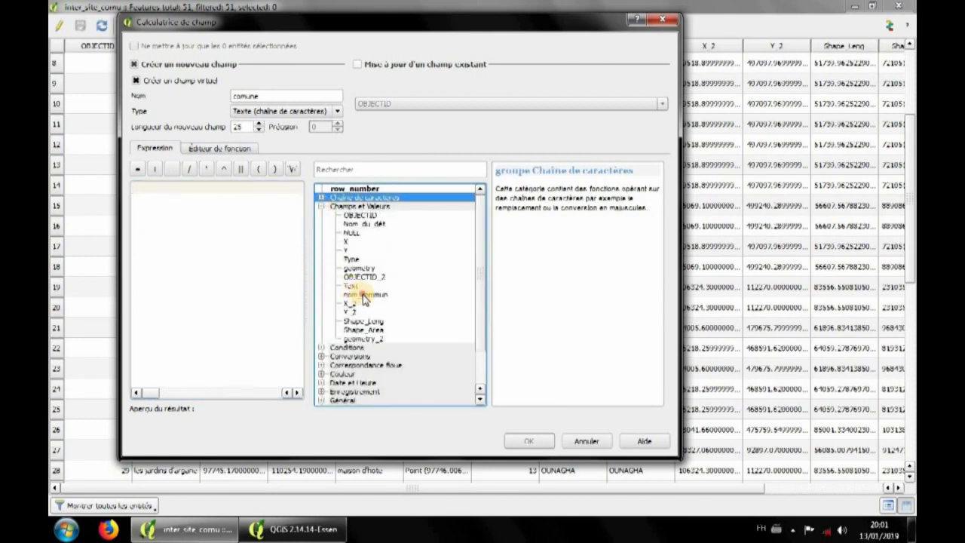
pyautogui.click(363, 295)
pyautogui.doubleClick(362, 295)
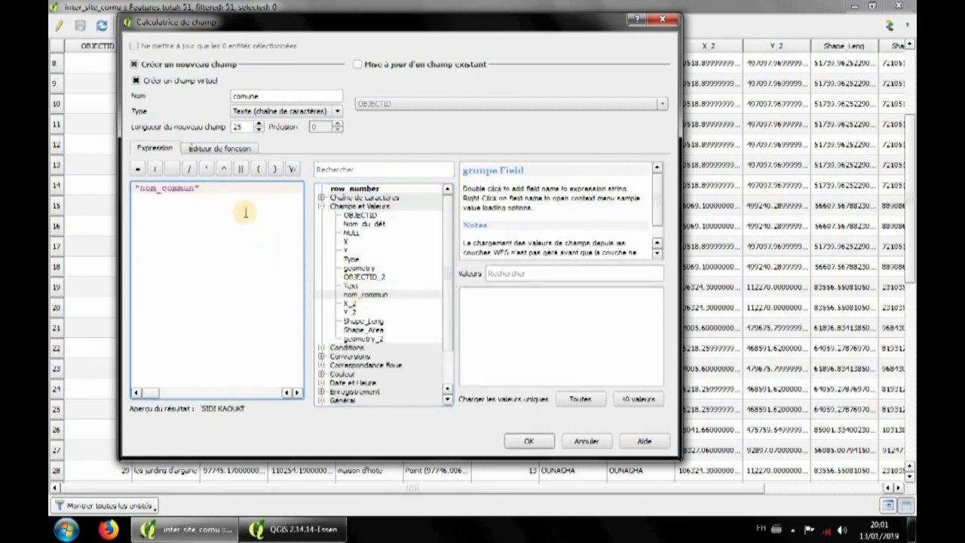
# Step: Complete the expression as "nom_commun" = 'OUNAGHA' and create the virtual field
pyautogui.click(138, 169)
pyautogui.moveTo(245, 187)
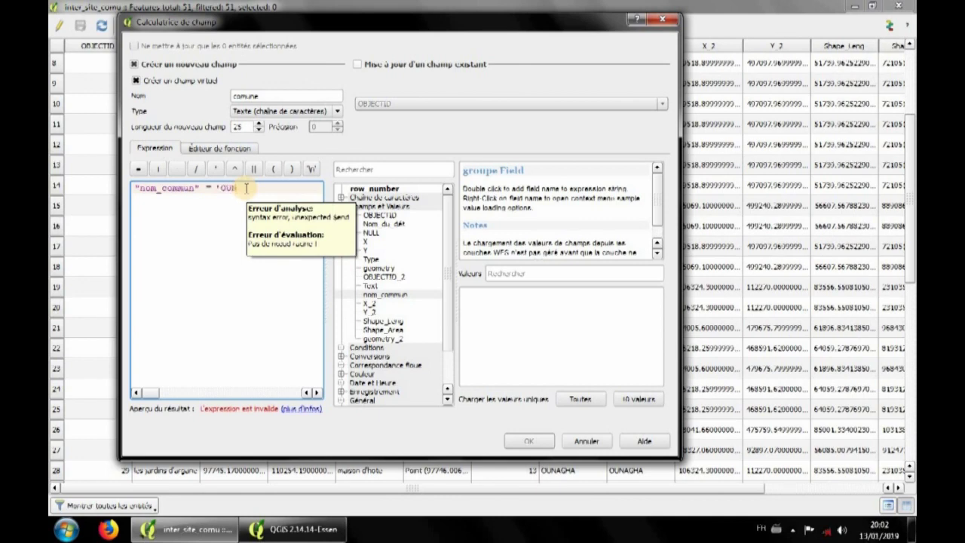
pyautogui.write('A')
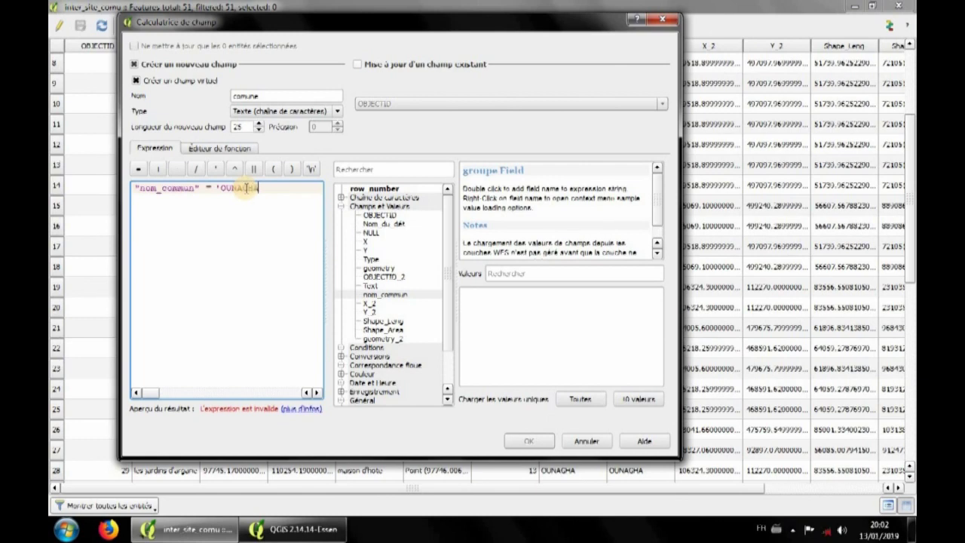
pyautogui.write("GHA'")
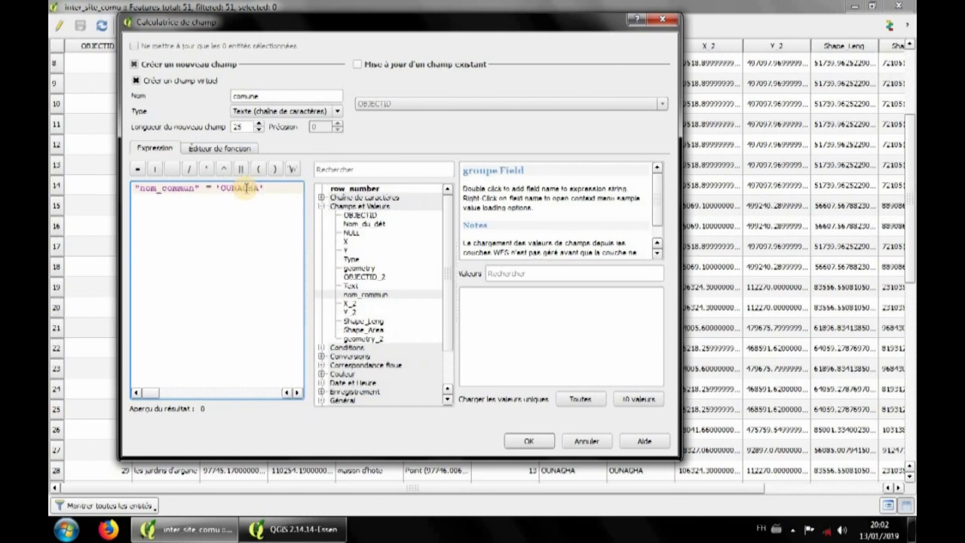
pyautogui.click(547, 443)
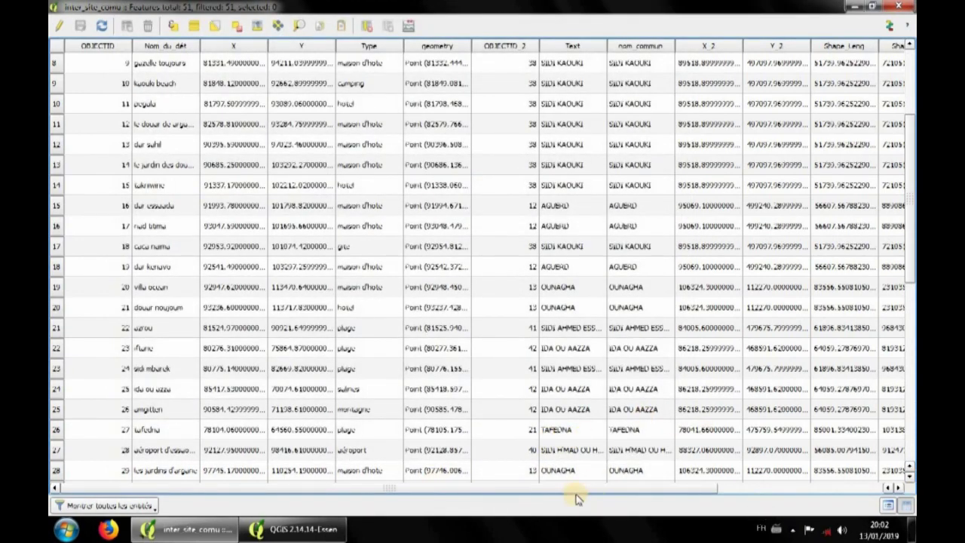
# Step: Check the comune column's values in the attribute table and sort the records by comune in descending order
pyautogui.moveTo(647, 488); pyautogui.dragTo(802, 485)
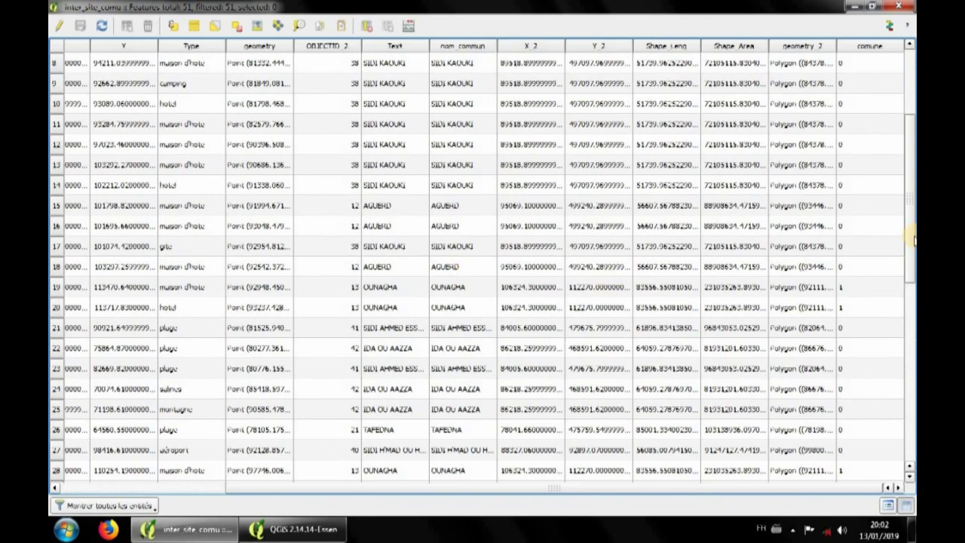
pyautogui.scroll(-1, 909, 202)
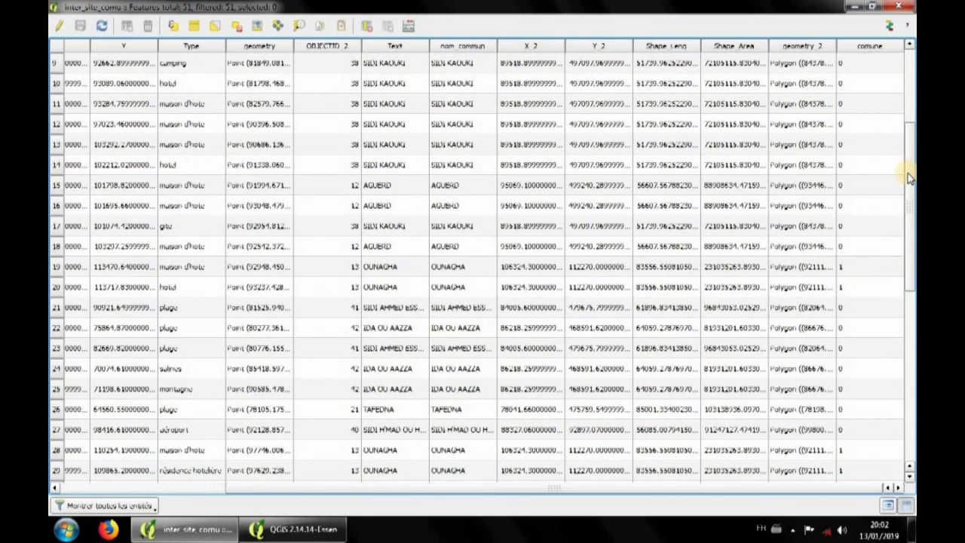
pyautogui.scroll(3, 909, 177)
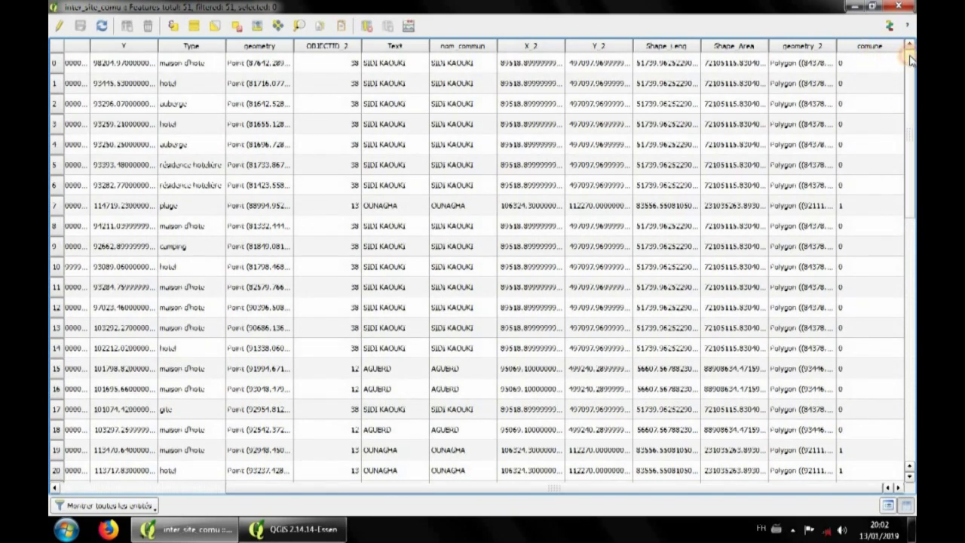
pyautogui.click(870, 47)
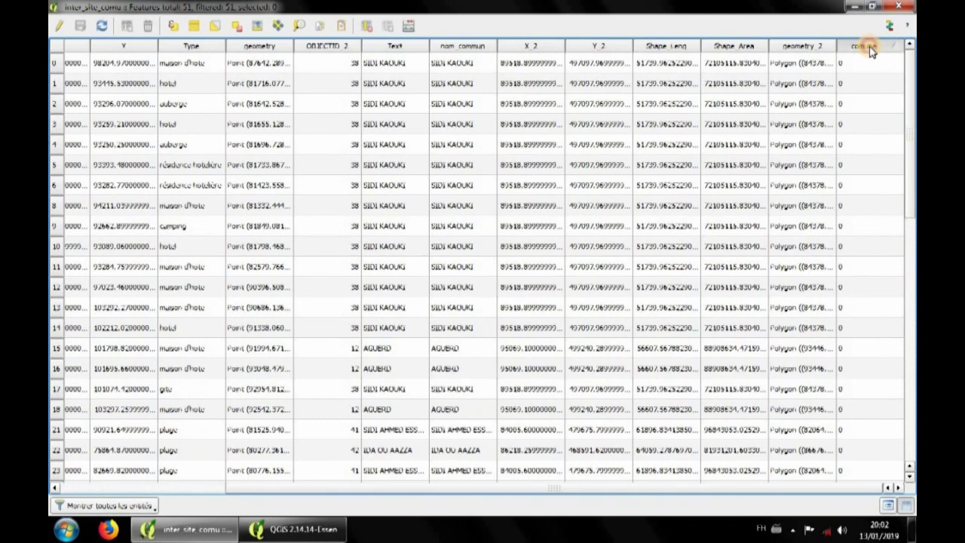
pyautogui.click(869, 47)
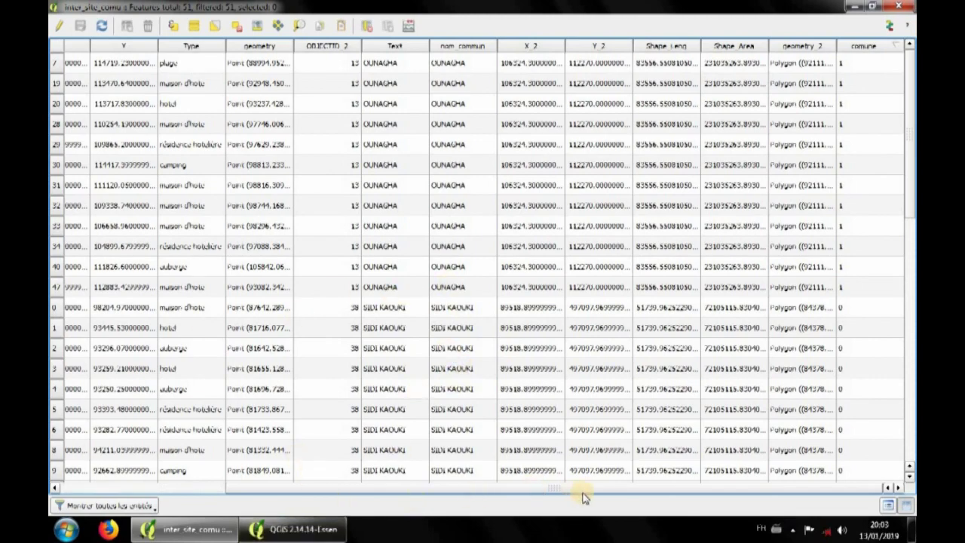
# Step: Go back to the table's first columns, keep the current Windows colour scheme, and mark the last OUNAGHA record, la maison
pyautogui.moveTo(577, 494); pyautogui.dragTo(326, 482)
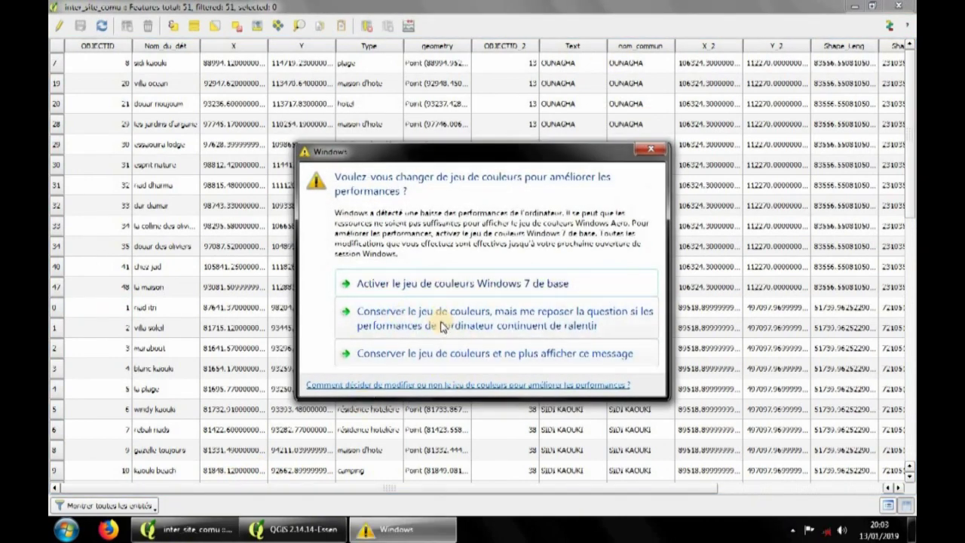
pyautogui.click(442, 324)
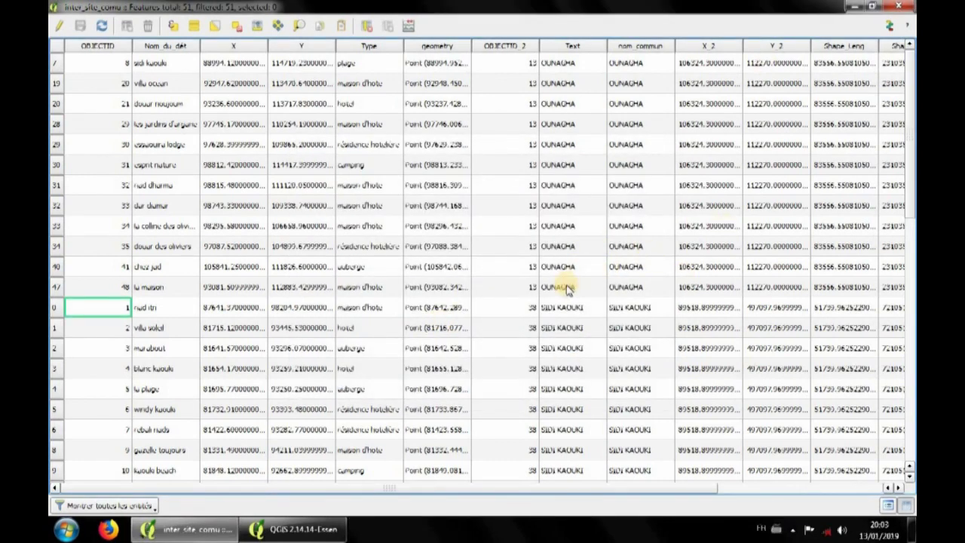
pyautogui.click(113, 287)
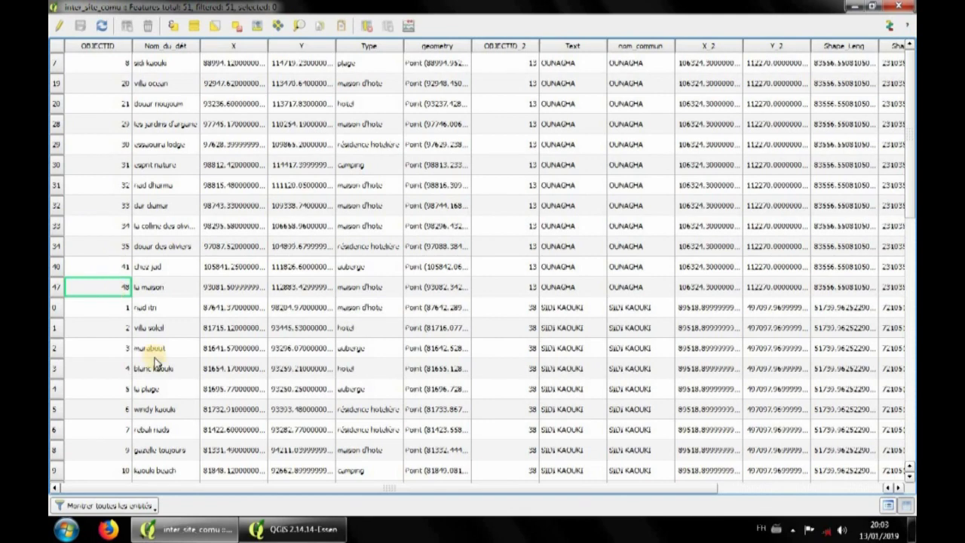
# Step: Select all OUNAGHA records in the table, from sidi kaouki to la maison, and return to the map to check them
pyautogui.click(316, 534)
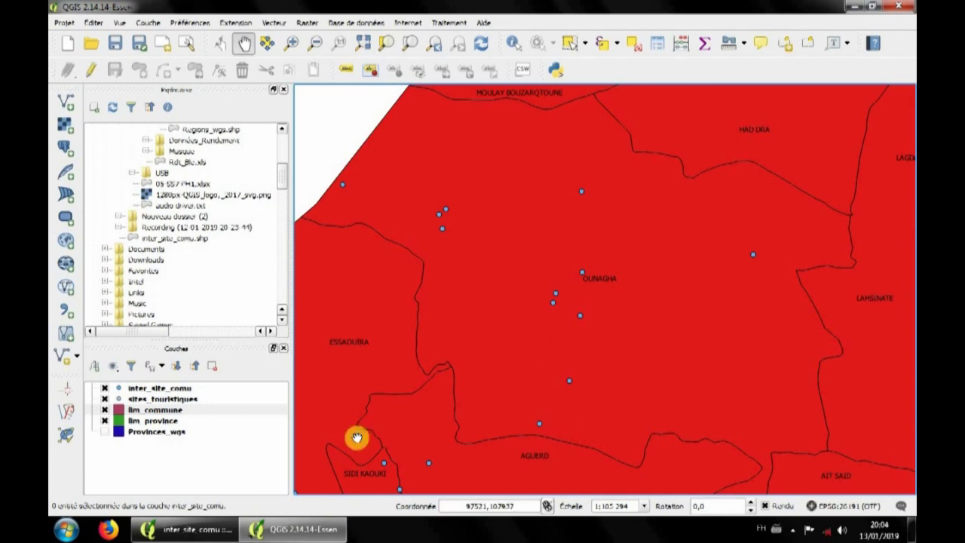
pyautogui.click(184, 529)
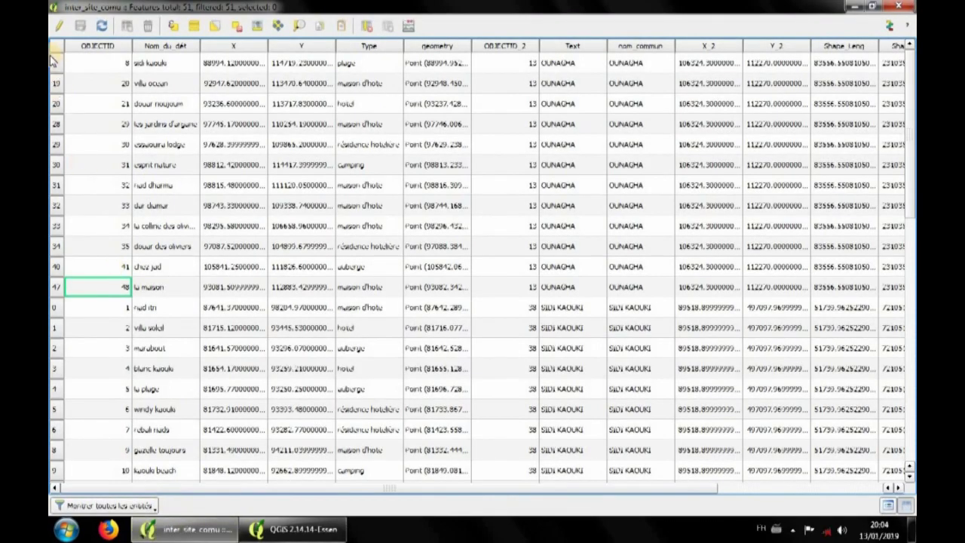
pyautogui.moveTo(57, 67); pyautogui.dragTo(86, 289)
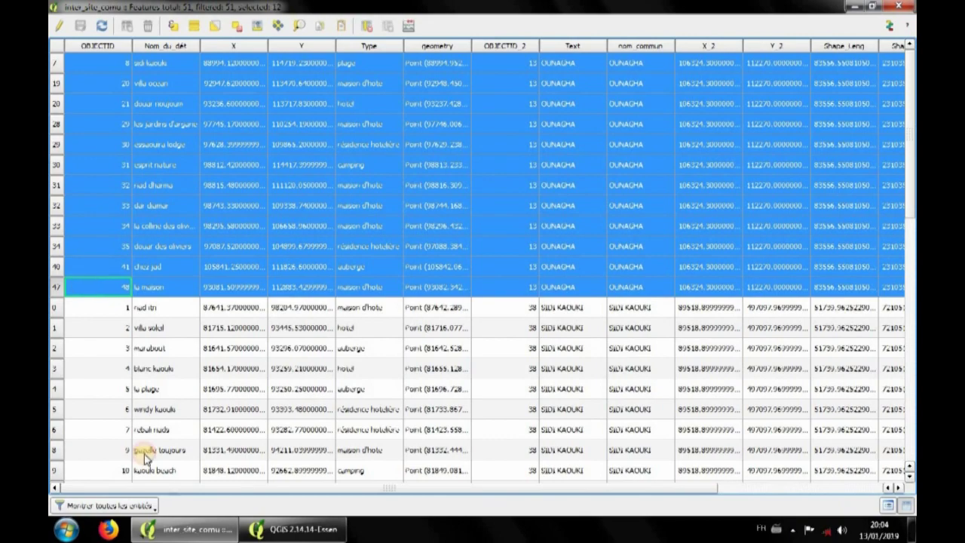
pyautogui.click(286, 534)
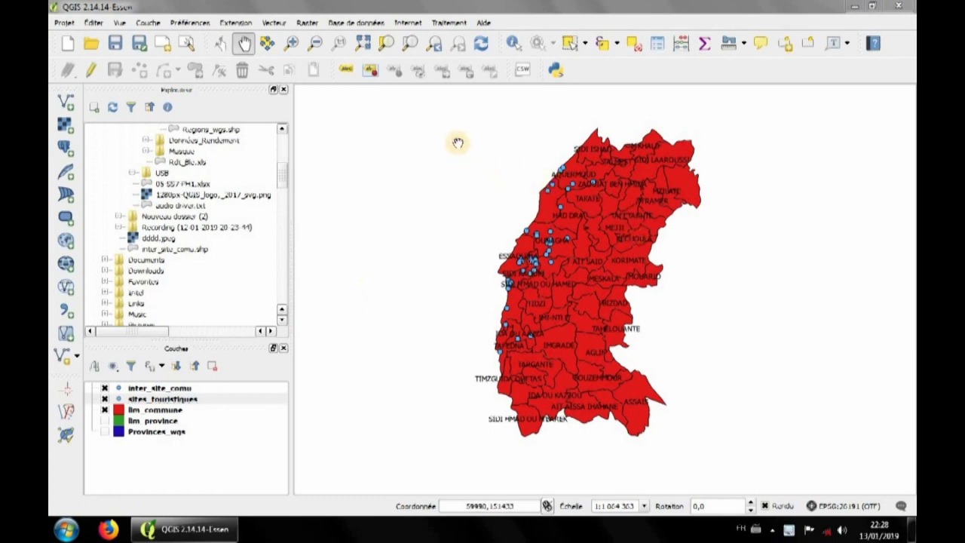
# Step: Open the properties of the sites_touristiques layer and choose the star2 marker symbol
pyautogui.click(189, 402)
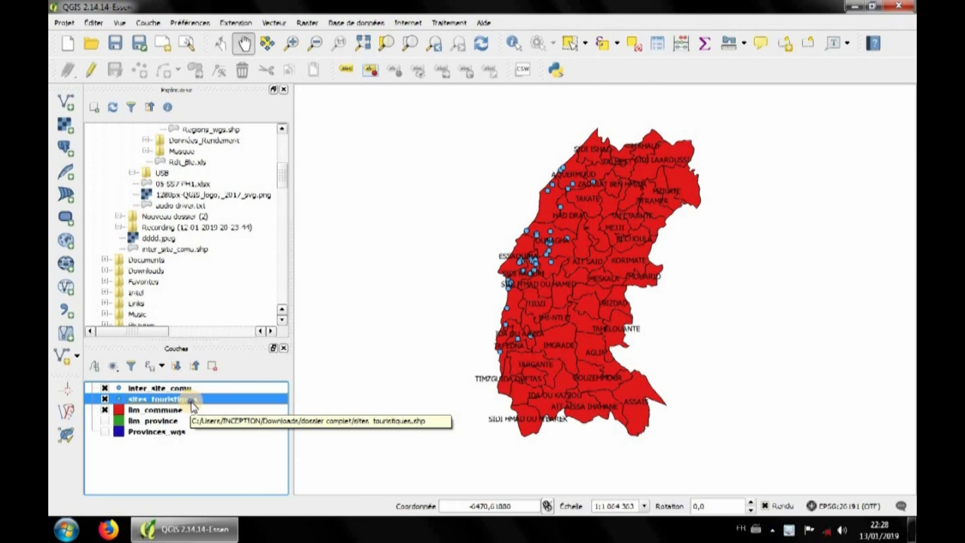
pyautogui.rightClick(194, 405)
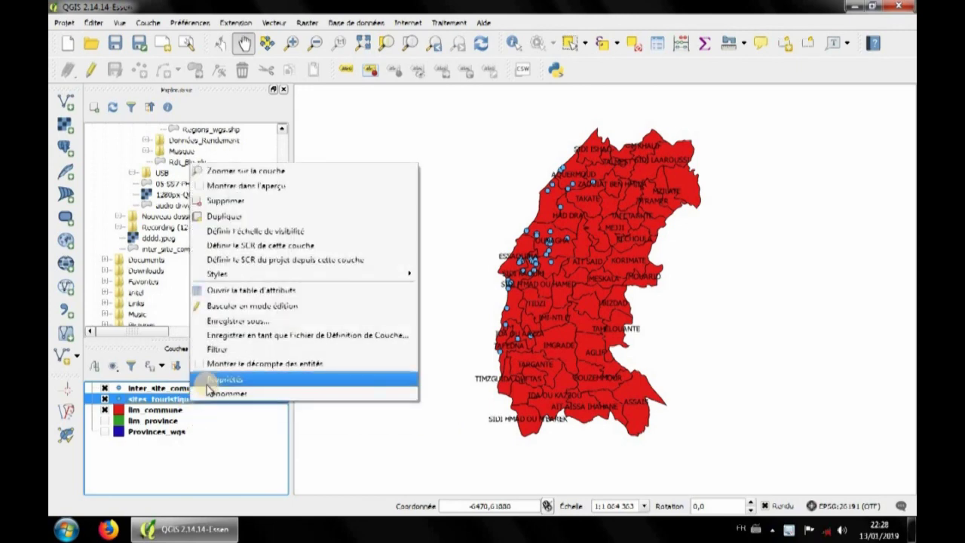
pyautogui.click(208, 380)
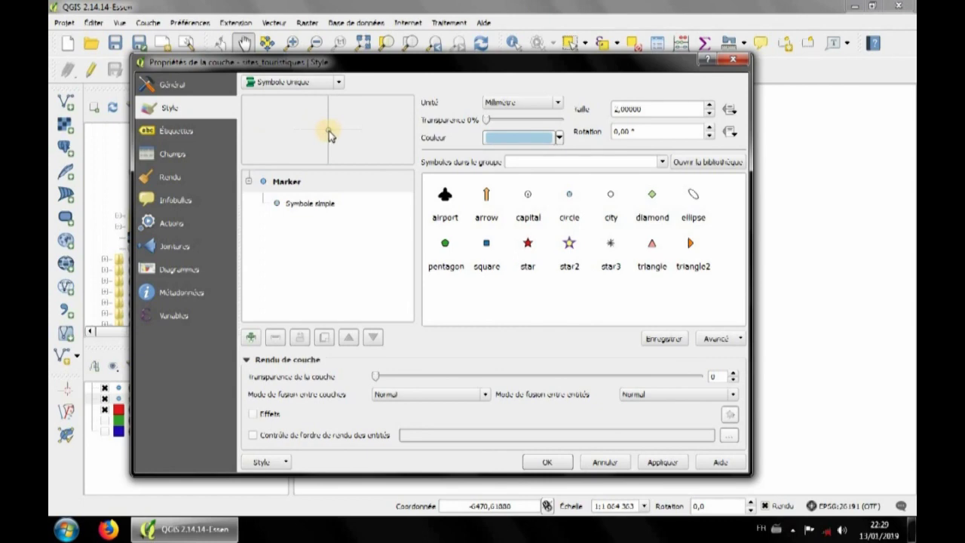
pyautogui.click(570, 245)
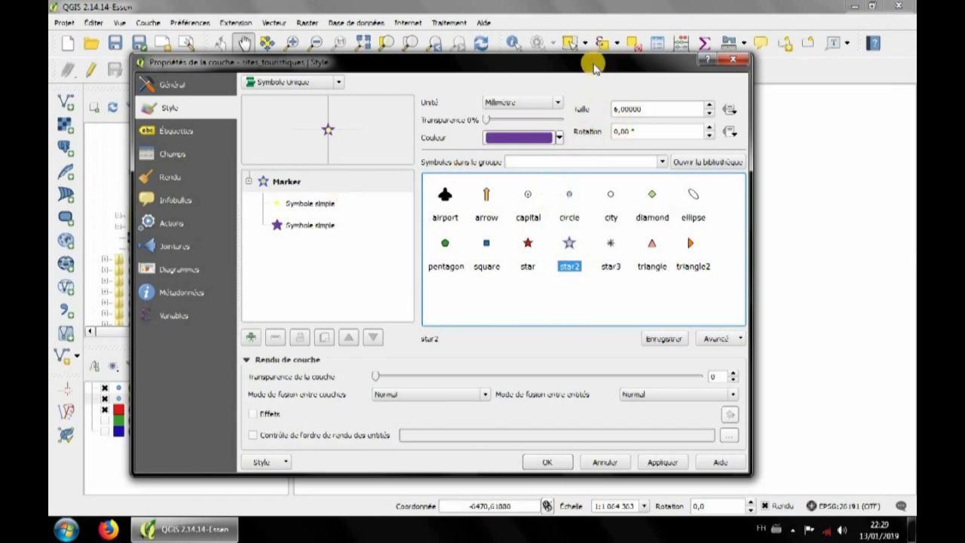
# Step: Set the star marker's colour to the standard light blue and apply the style to the layer
pyautogui.moveTo(593, 66); pyautogui.dragTo(599, 87)
pyautogui.click(564, 159)
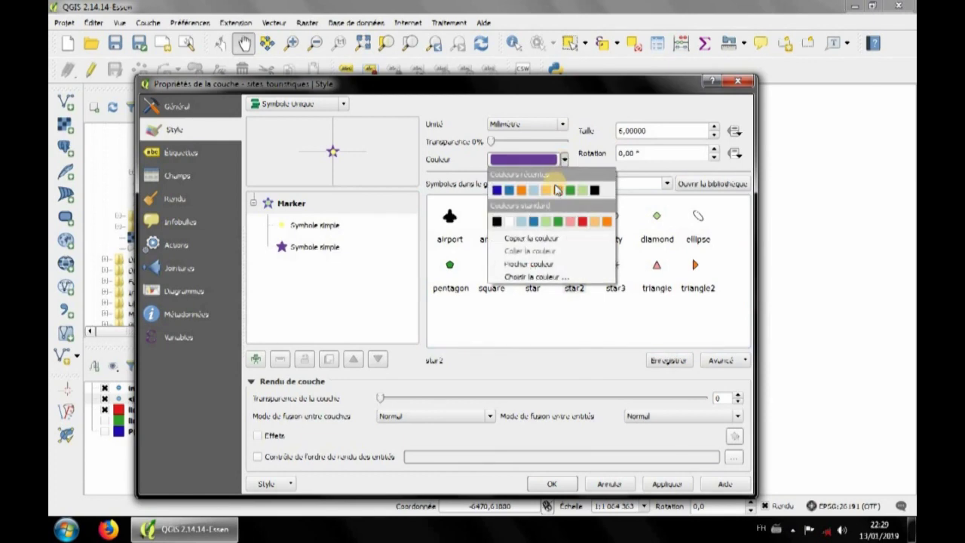
pyautogui.click(525, 224)
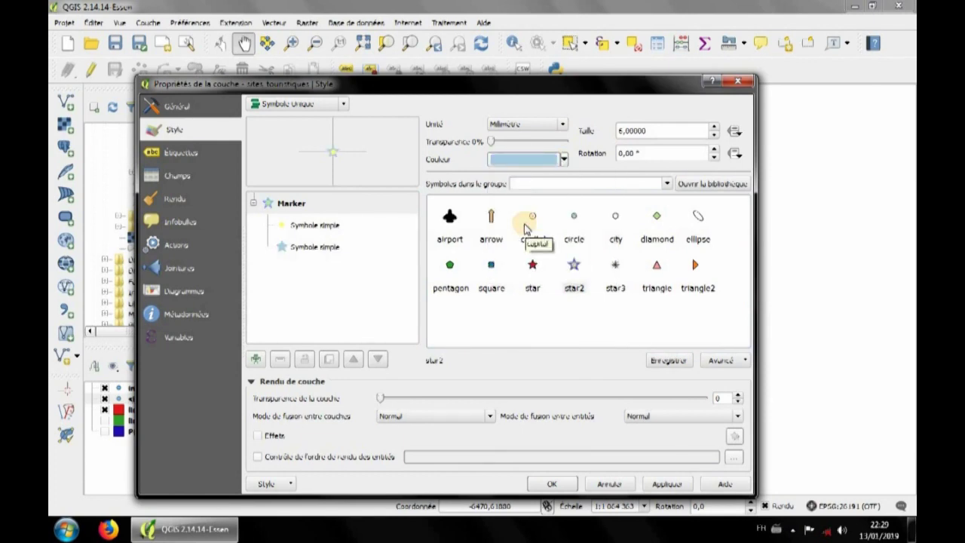
pyautogui.click(630, 132)
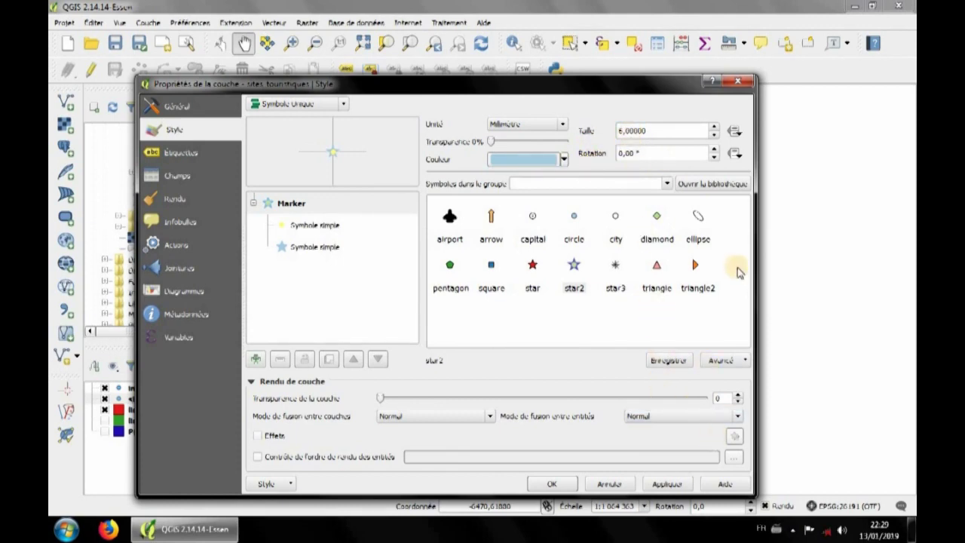
pyautogui.click(668, 484)
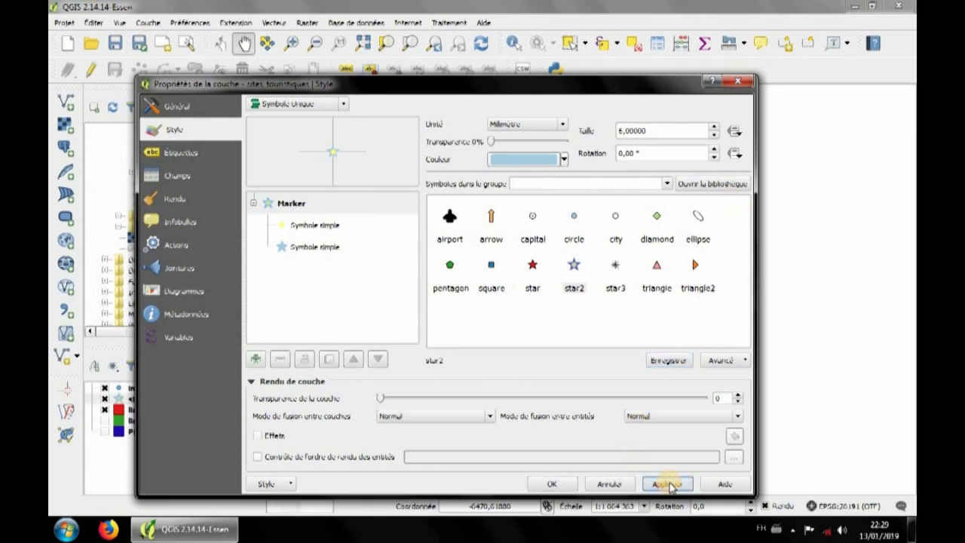
pyautogui.click(554, 485)
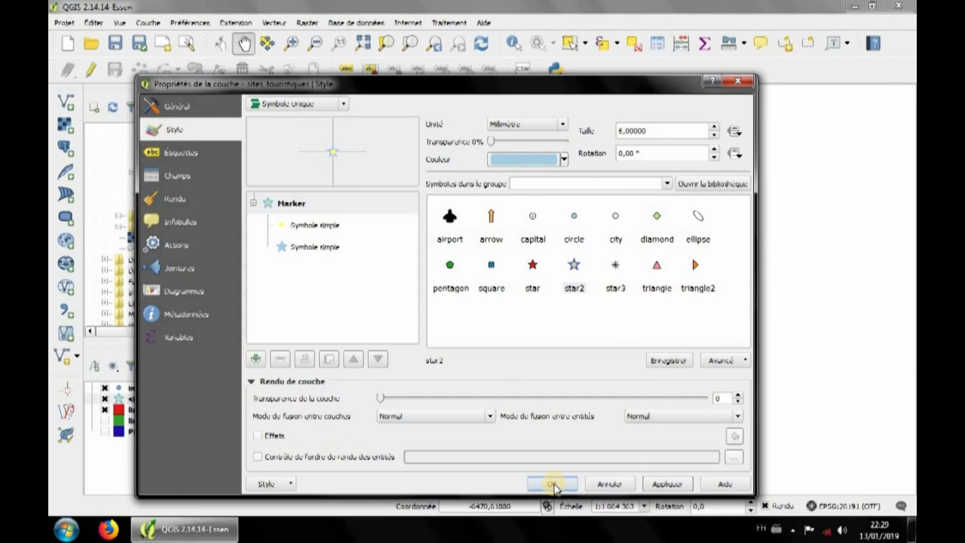
# Step: Turn on labels for the sites_touristiques layer using the Nom_du_dét field, apply them, and inspect the labelled sites on the map
pyautogui.click(180, 153)
pyautogui.click(519, 104)
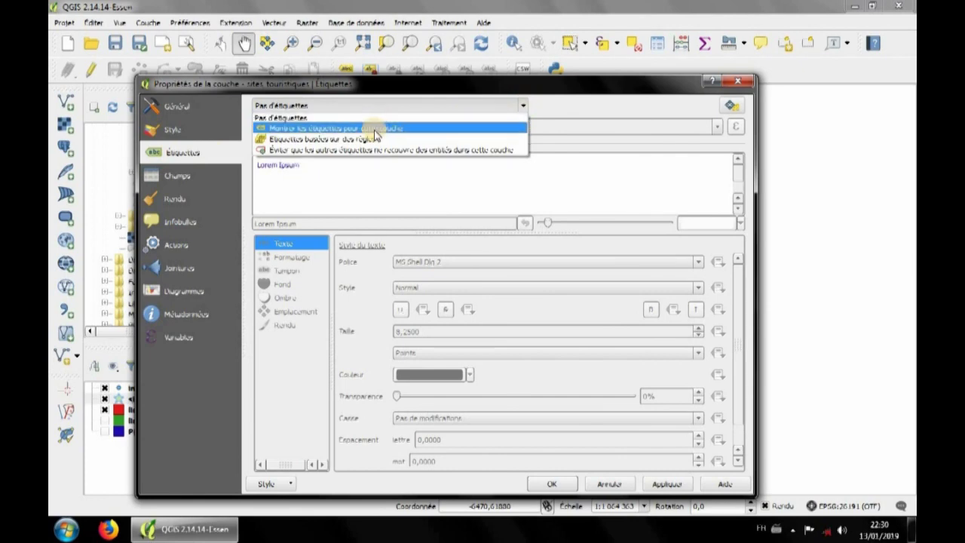
pyautogui.click(375, 129)
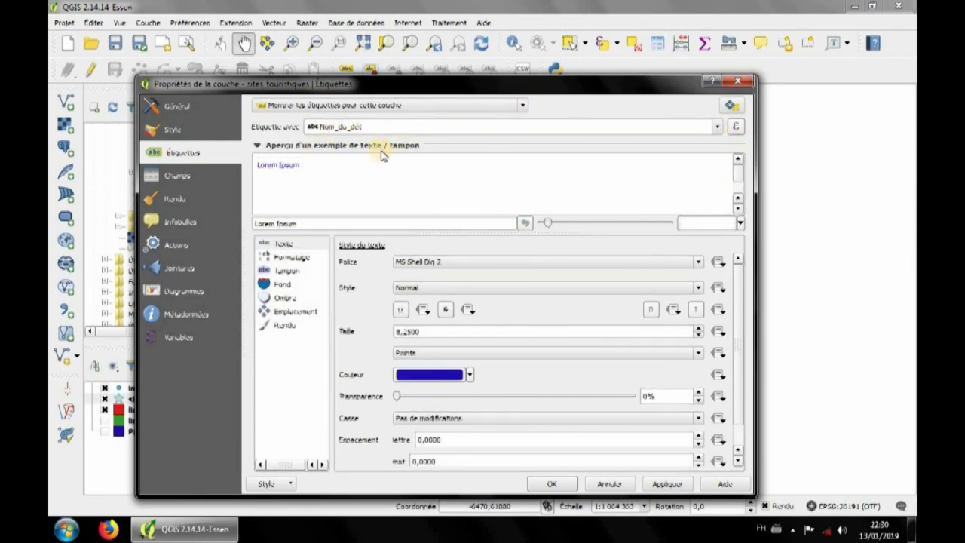
pyautogui.click(660, 483)
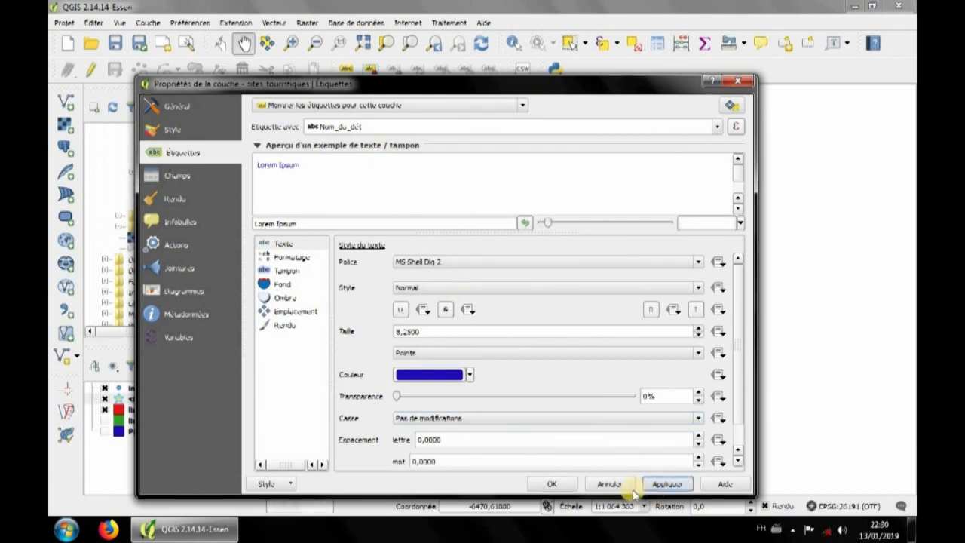
pyautogui.click(551, 484)
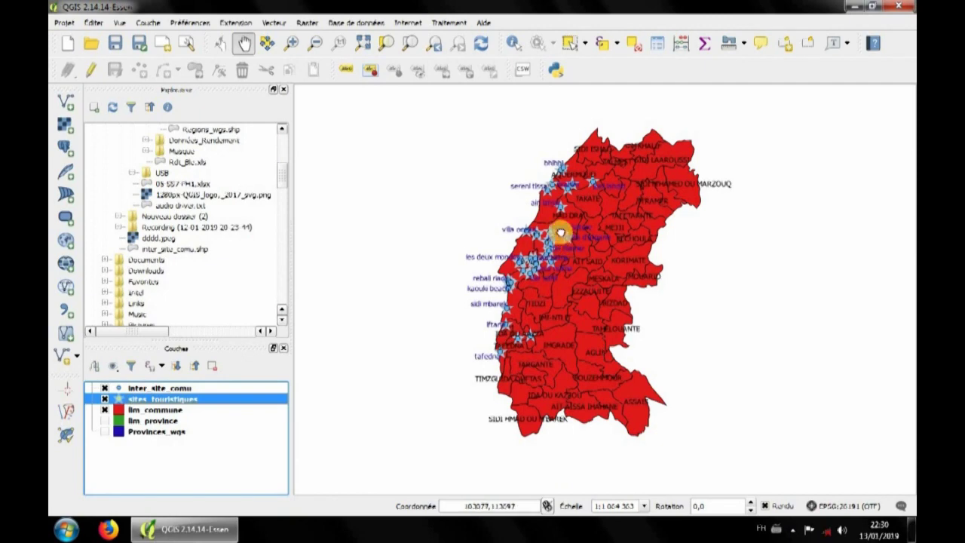
pyautogui.moveTo(561, 244); pyautogui.dragTo(584, 252)
pyautogui.scroll(1, 533, 264)
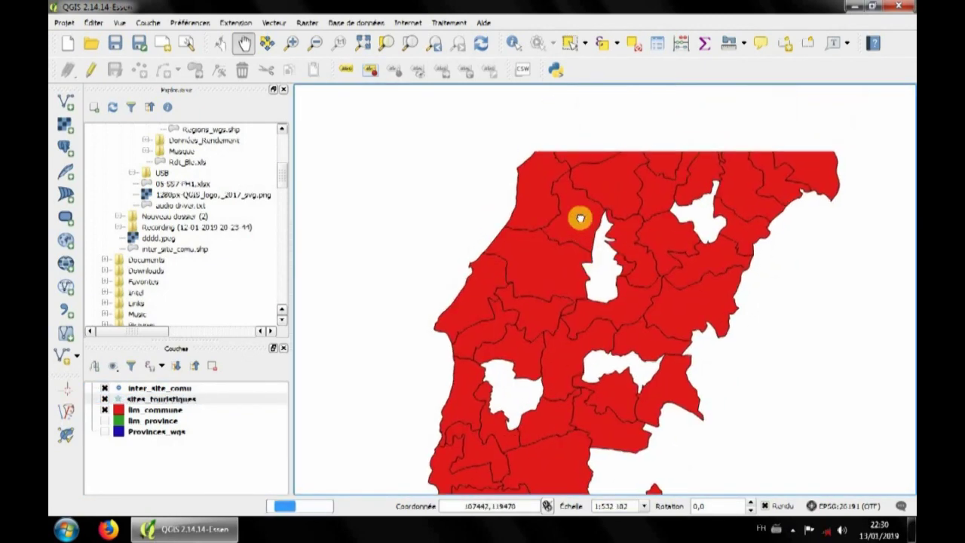
# Step: Create a new print composer titled carte from the labelled map and maximise its window
pyautogui.scroll(-1, 594, 215)
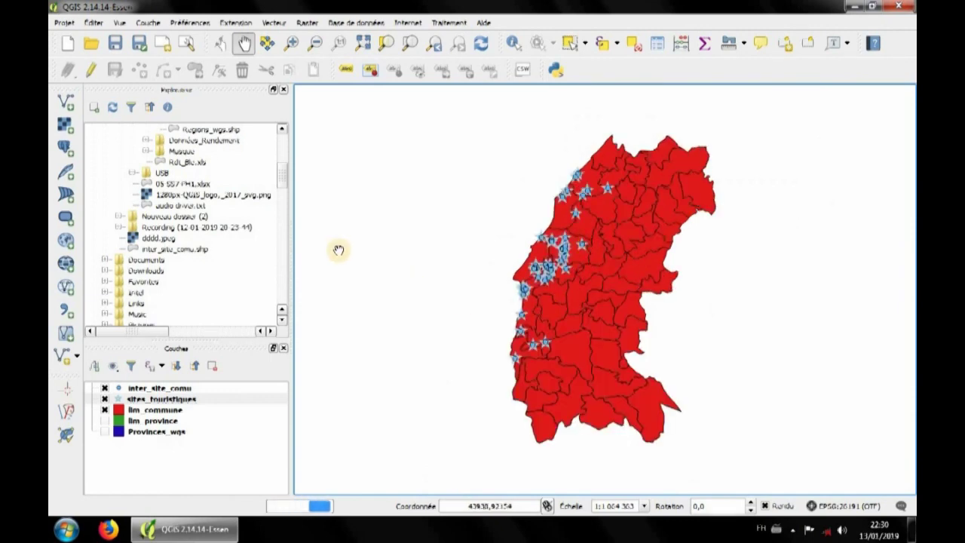
pyautogui.click(65, 22)
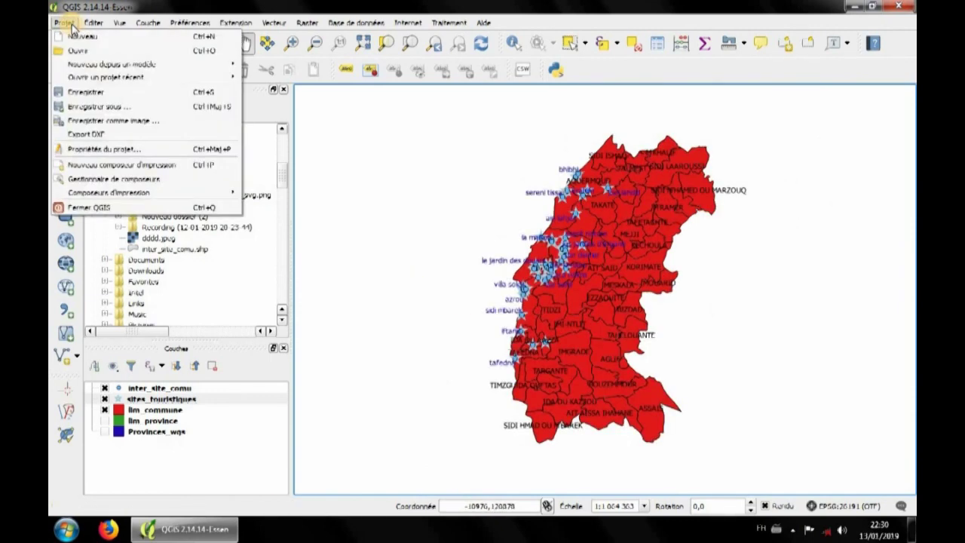
pyautogui.click(110, 168)
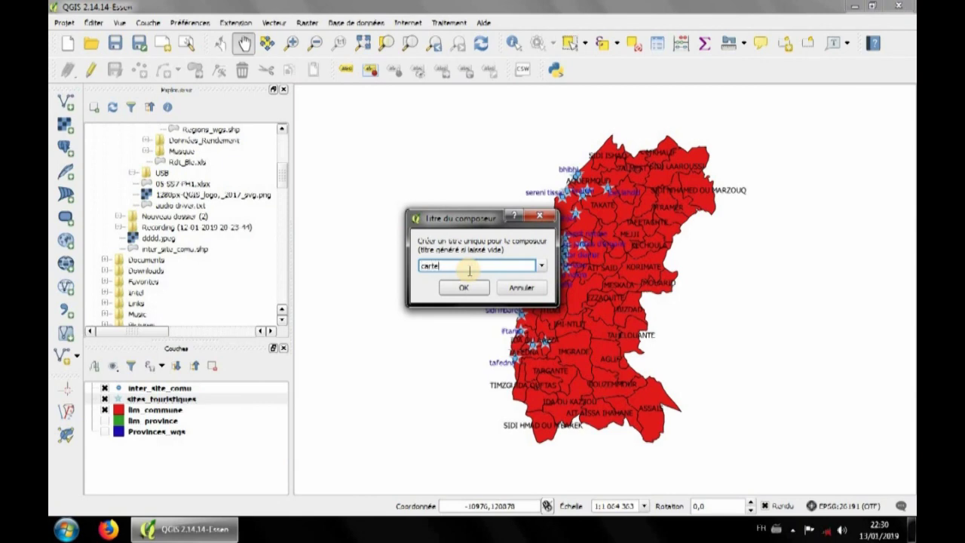
pyautogui.click(471, 290)
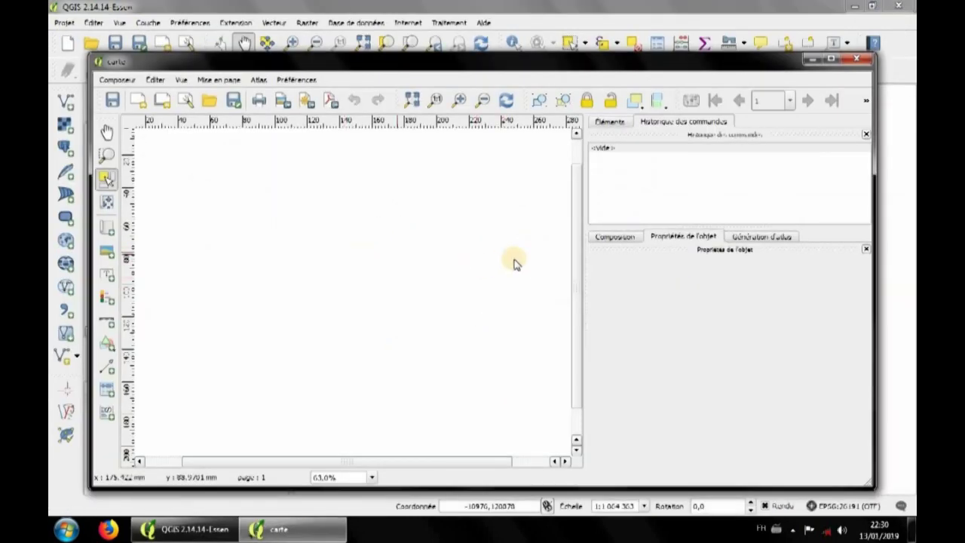
pyautogui.click(837, 61)
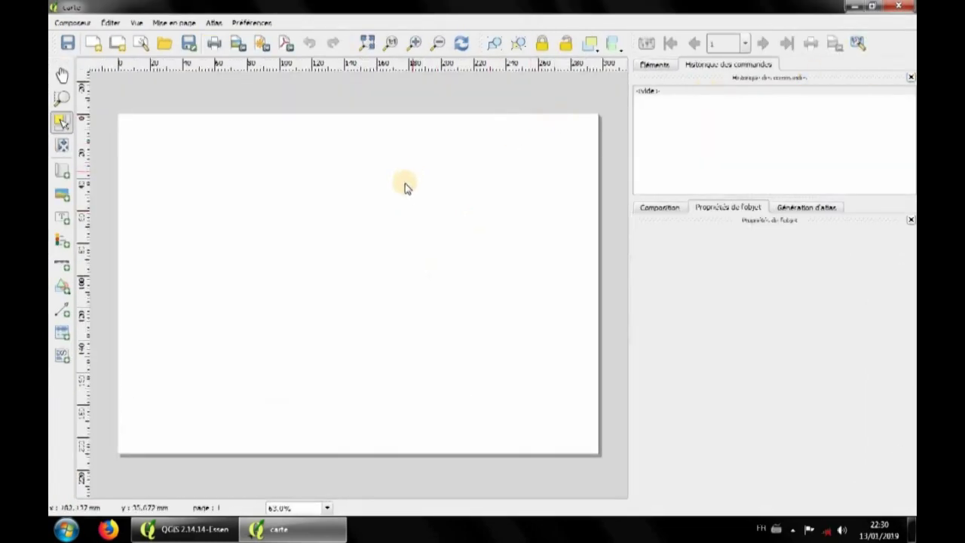
# Step: Change the A4 page orientation to Portrait in the composition settings
pyautogui.click(669, 216)
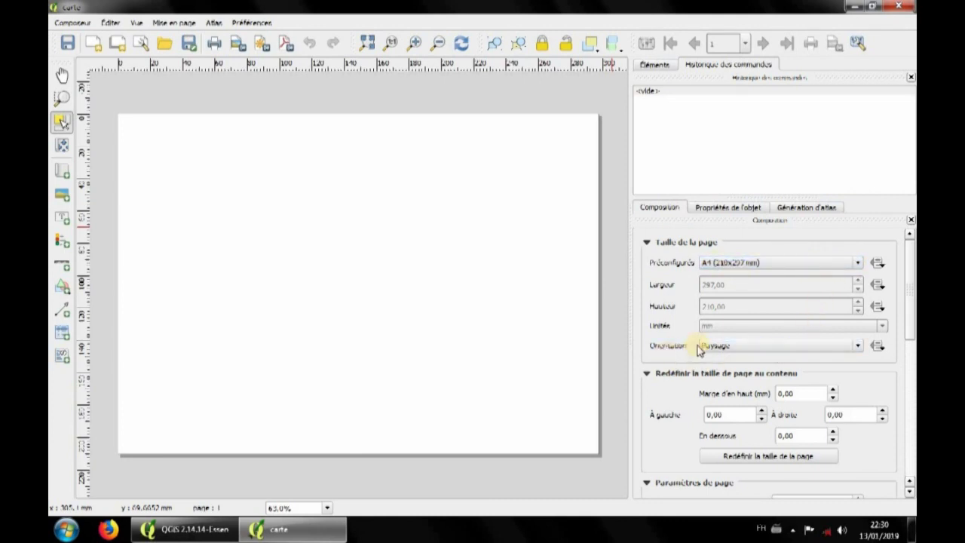
pyautogui.click(857, 355)
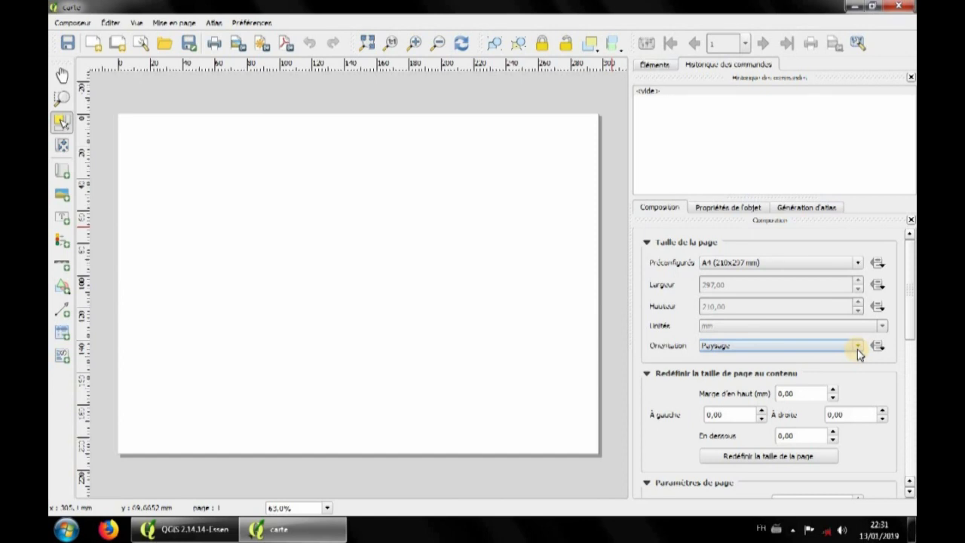
pyautogui.click(858, 353)
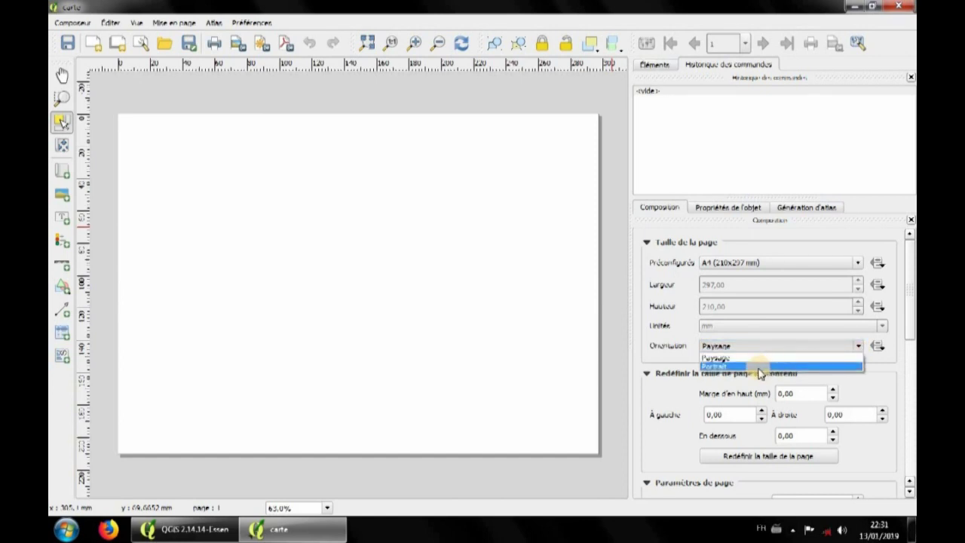
pyautogui.click(759, 360)
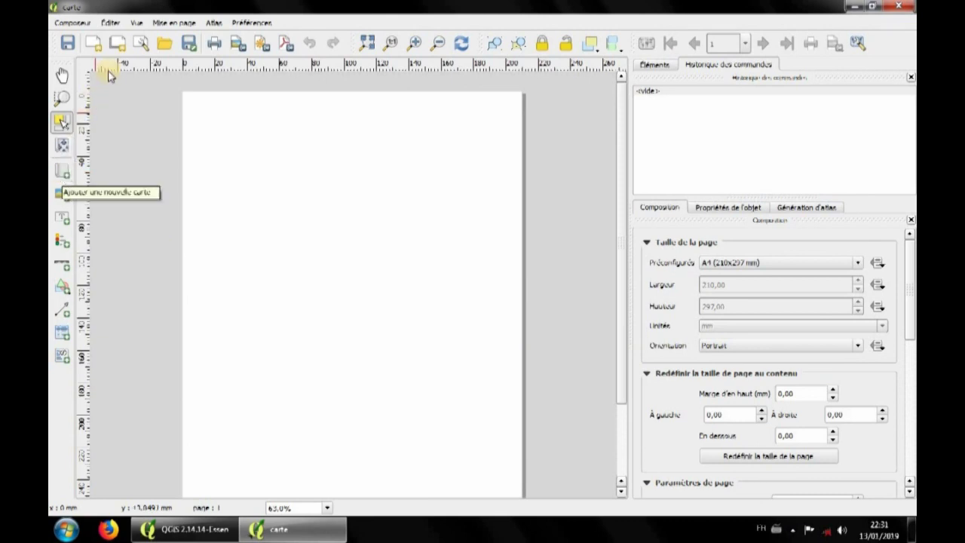
# Step: Add a map about 180 mm wide to the page, leaving a margin at both sides and free space below
pyautogui.click(175, 23)
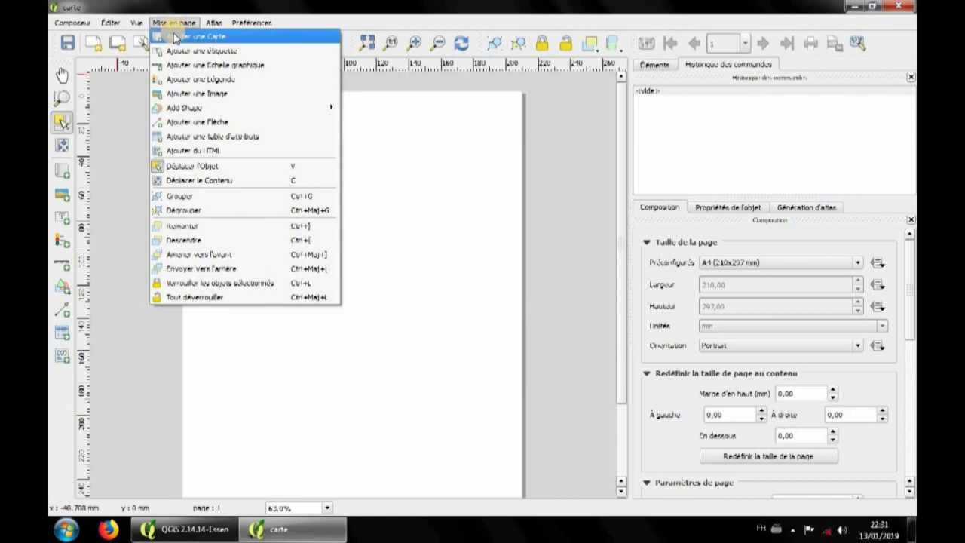
pyautogui.click(174, 38)
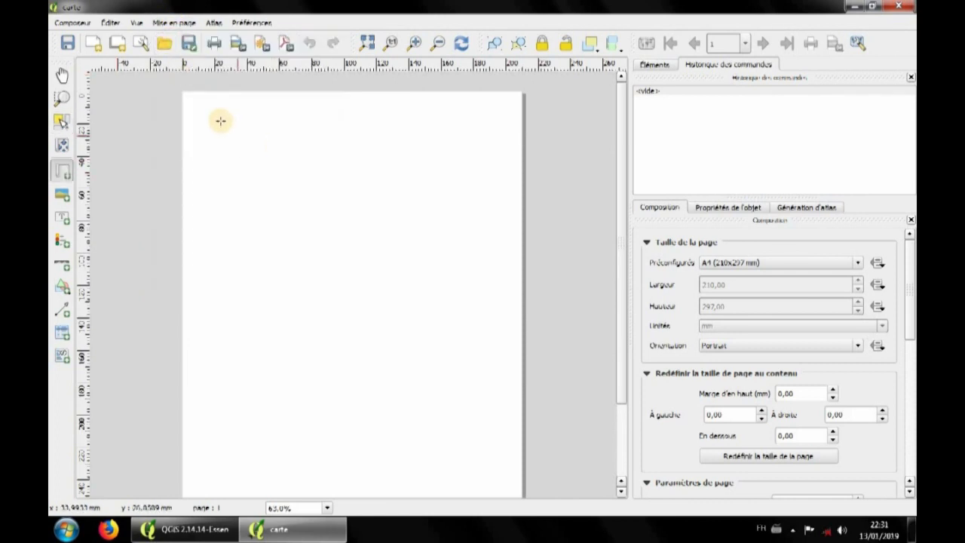
pyautogui.moveTo(211, 118); pyautogui.dragTo(501, 501)
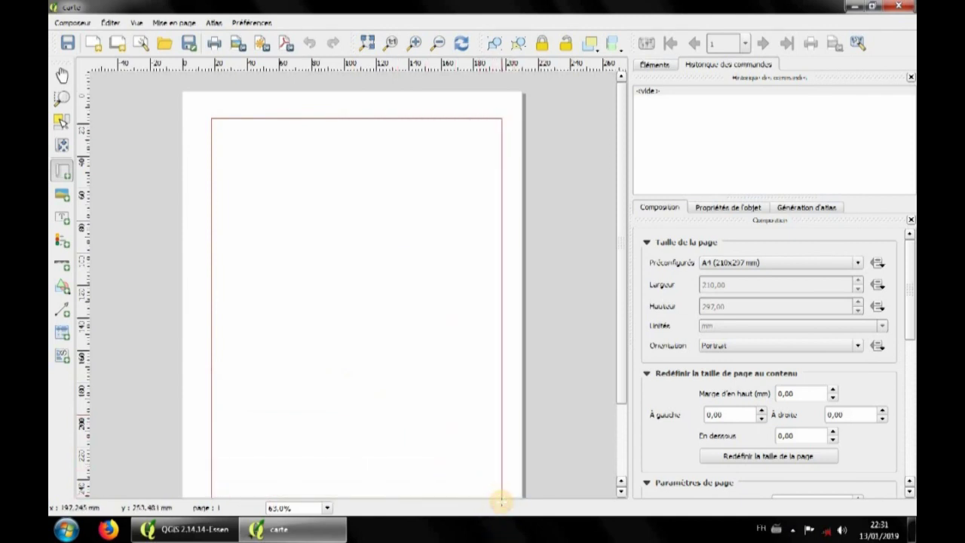
pyautogui.moveTo(501, 501); pyautogui.dragTo(502, 501)
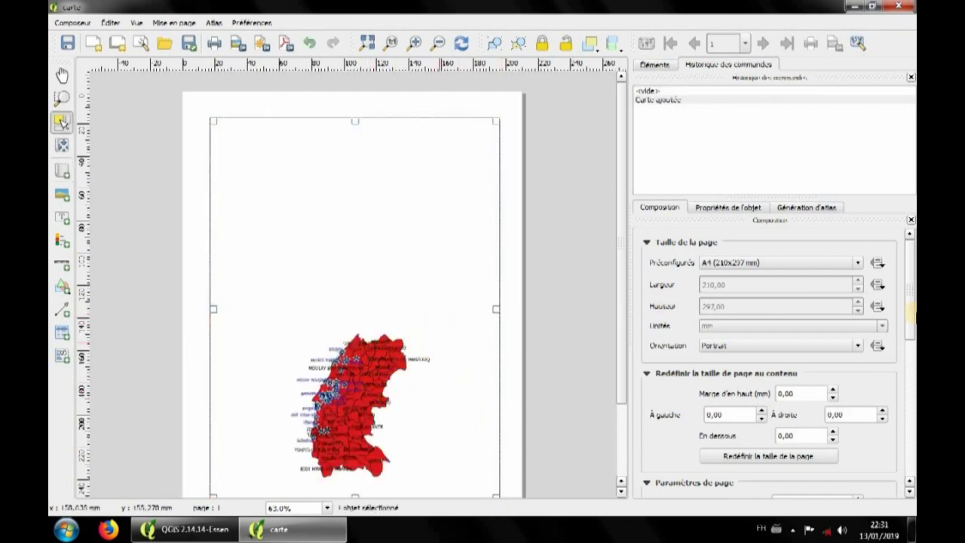
# Step: Move the map content upward inside its frame towards the middle
pyautogui.moveTo(912, 309)
pyautogui.mouseDown()
pyautogui.moveTo(909, 334)
pyautogui.moveTo(913, 309)
pyautogui.mouseUp()
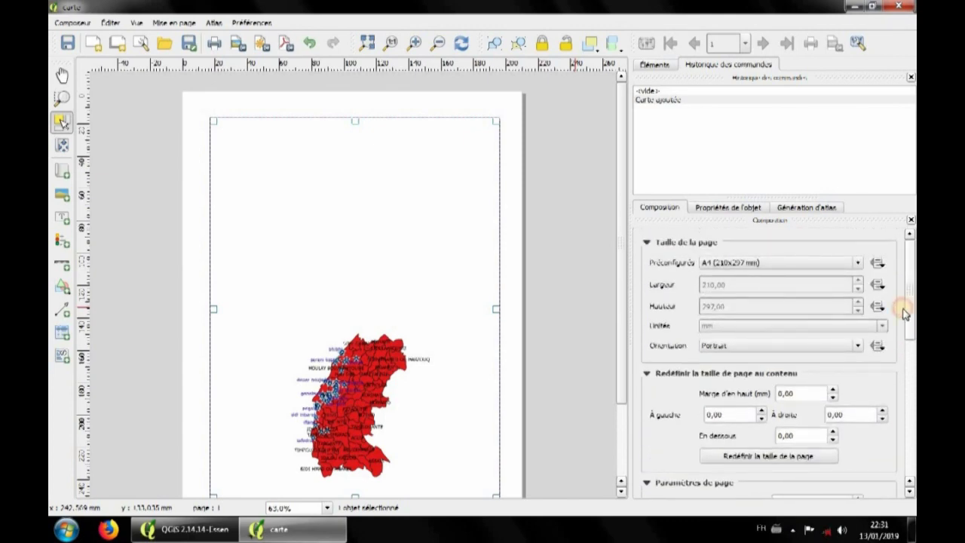
pyautogui.click(62, 146)
pyautogui.moveTo(339, 380); pyautogui.dragTo(345, 310)
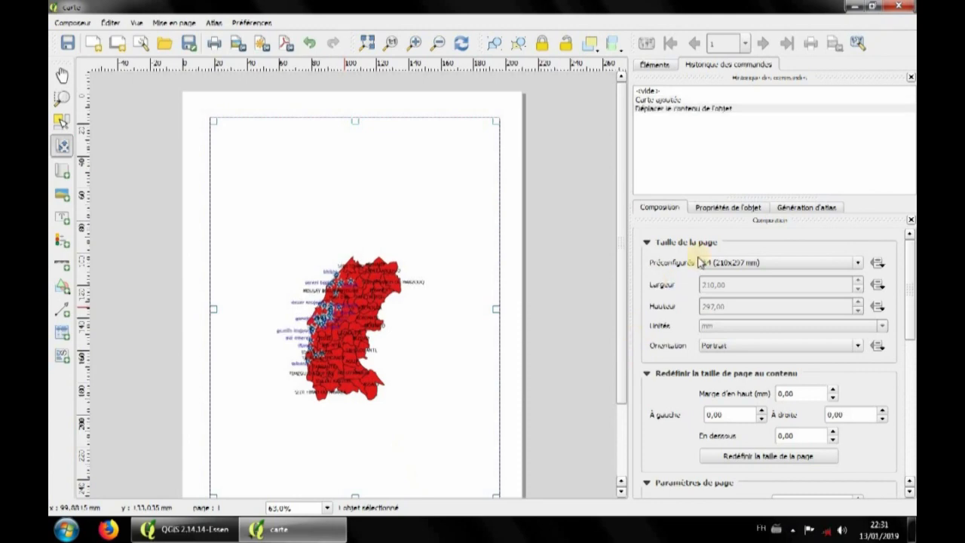
# Step: Set the map item's scale to 800000 in its item properties
pyautogui.click(731, 211)
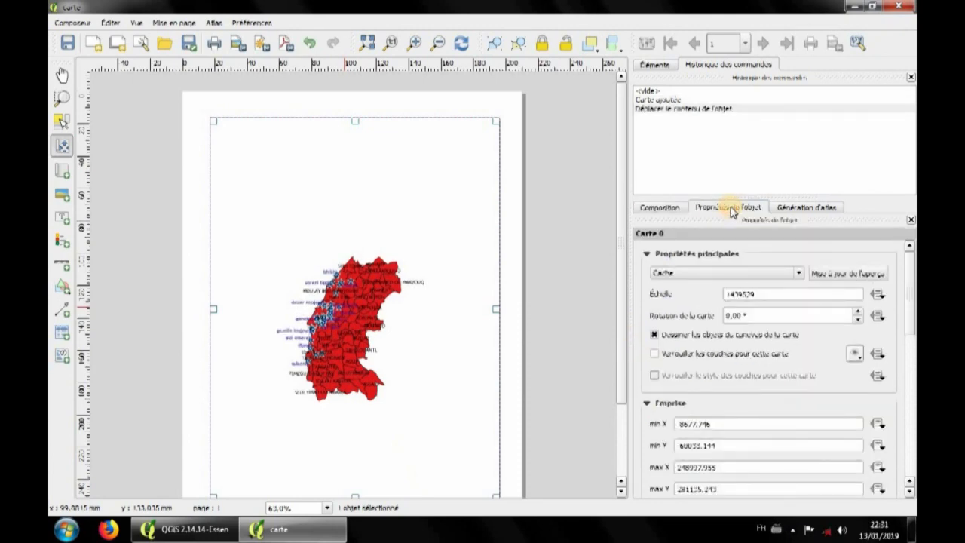
pyautogui.click(777, 294)
pyautogui.doubleClick(778, 294)
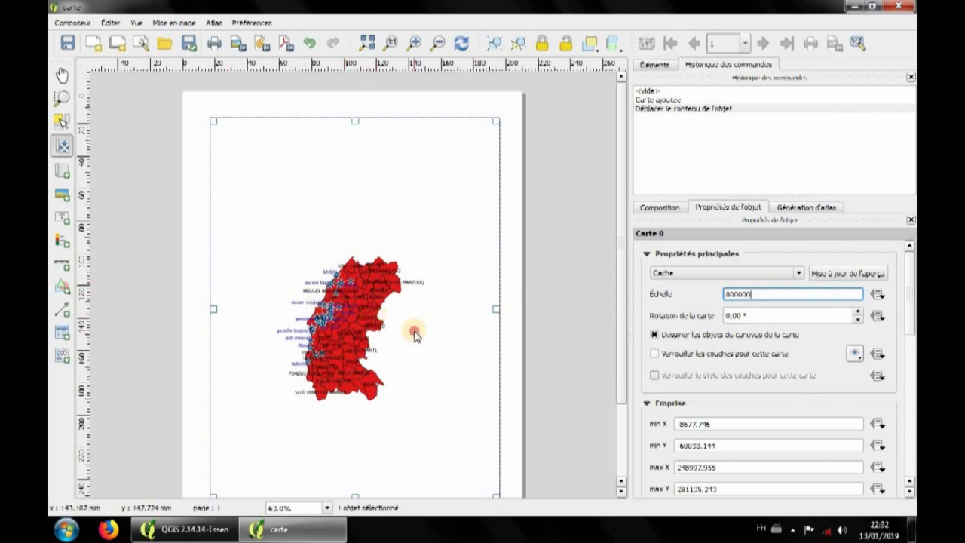
pyautogui.click(387, 359)
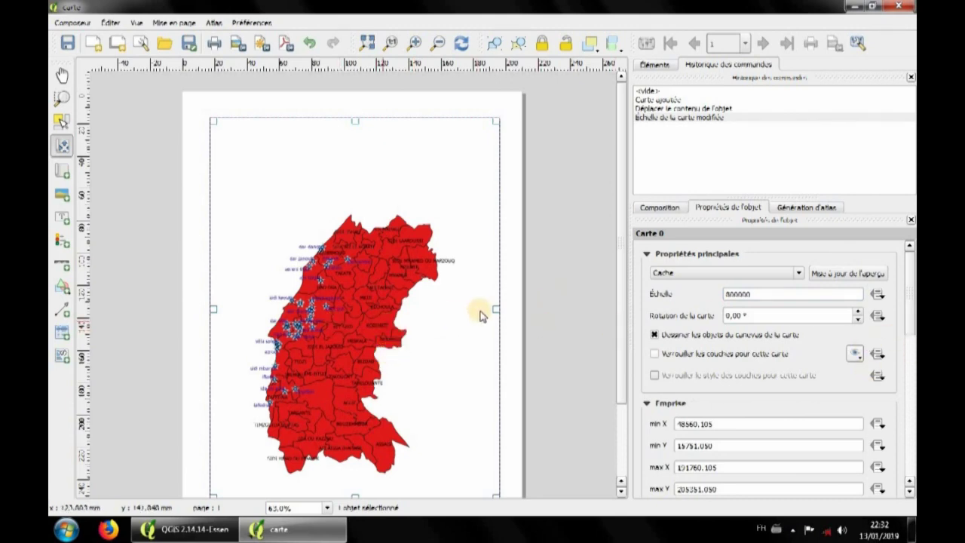
# Step: Shift the enlarged map content slightly up and to the right to centre it in the frame
pyautogui.moveTo(910, 317); pyautogui.dragTo(908, 272)
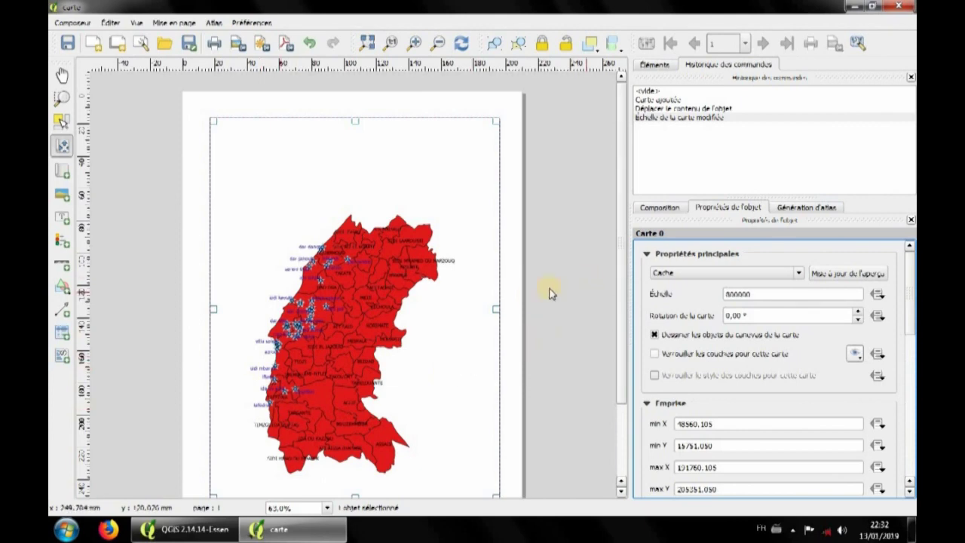
pyautogui.moveTo(620, 273); pyautogui.dragTo(599, 339)
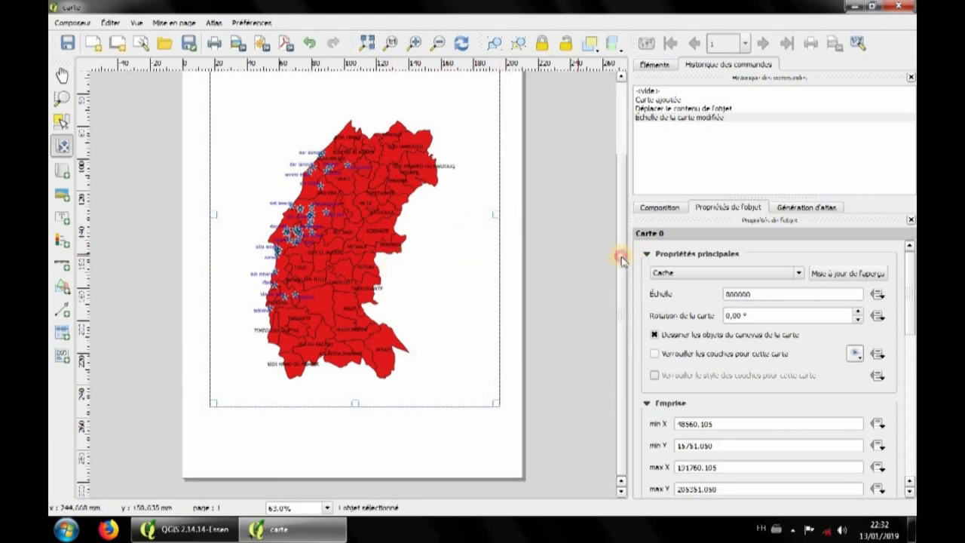
pyautogui.moveTo(622, 258); pyautogui.dragTo(618, 189)
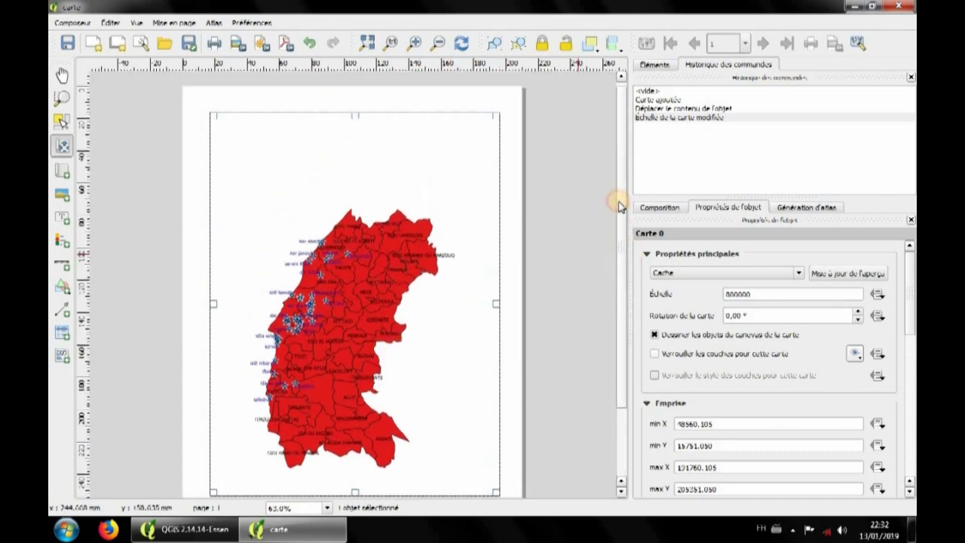
pyautogui.click(62, 147)
pyautogui.moveTo(332, 343); pyautogui.dragTo(336, 311)
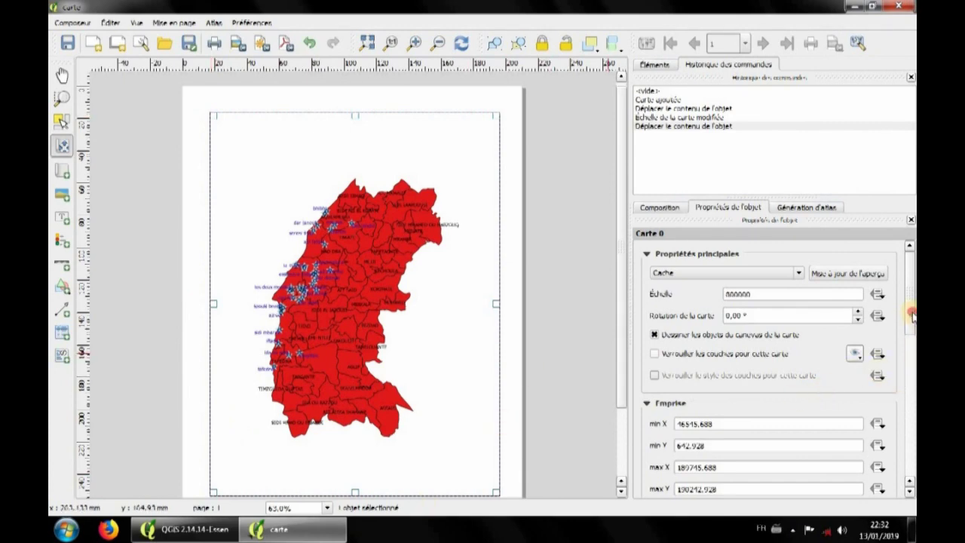
# Step: Expand the map's Graticules settings, add a new graticule and select it
pyautogui.moveTo(913, 315); pyautogui.dragTo(913, 334)
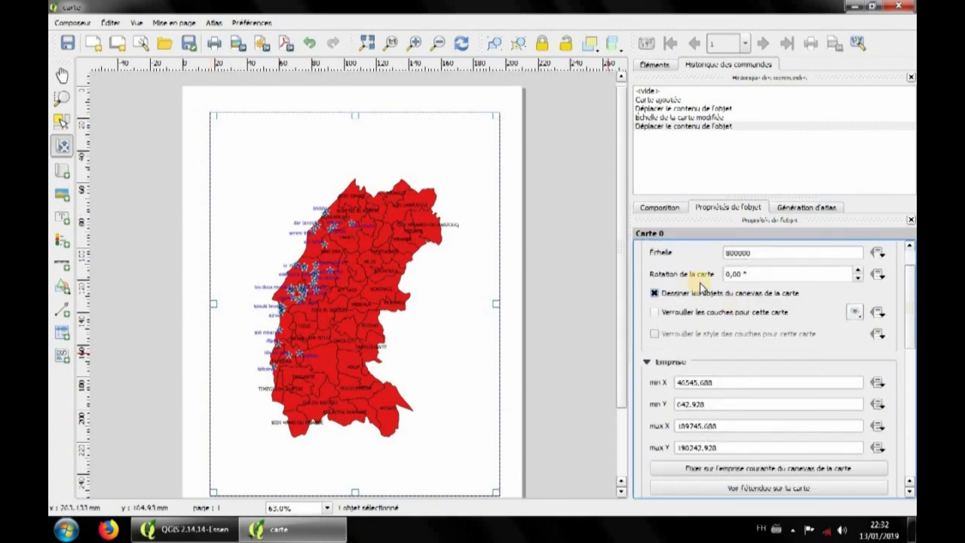
pyautogui.click(910, 487)
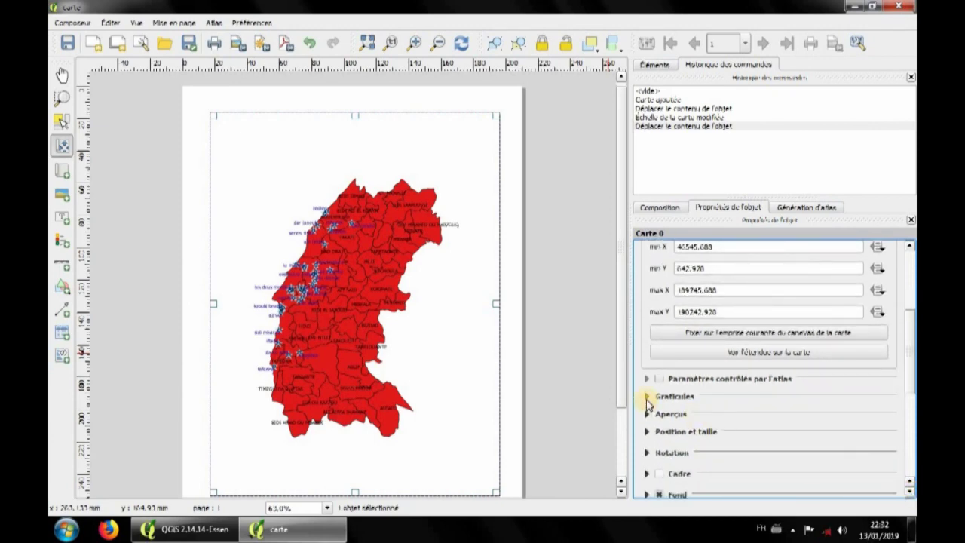
pyautogui.click(646, 397)
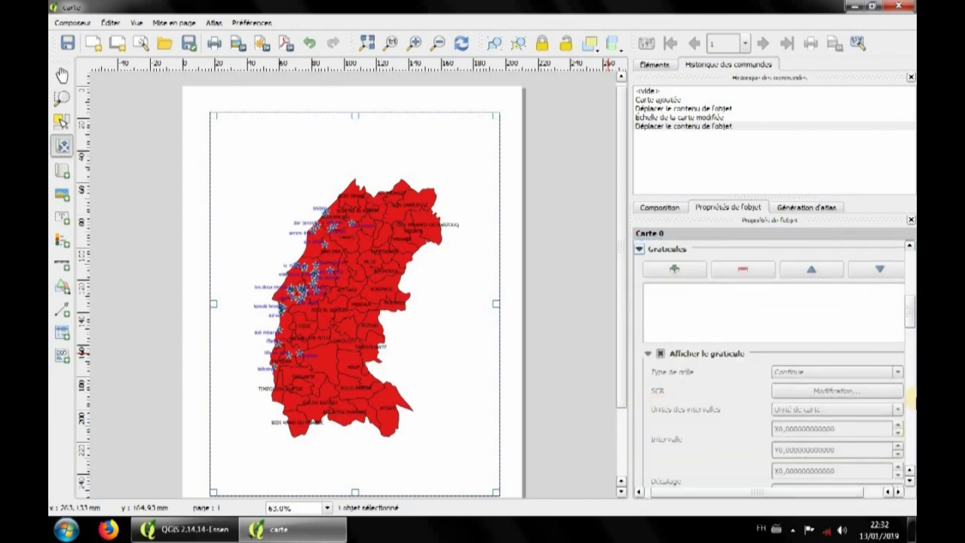
pyautogui.click(676, 269)
pyautogui.click(658, 289)
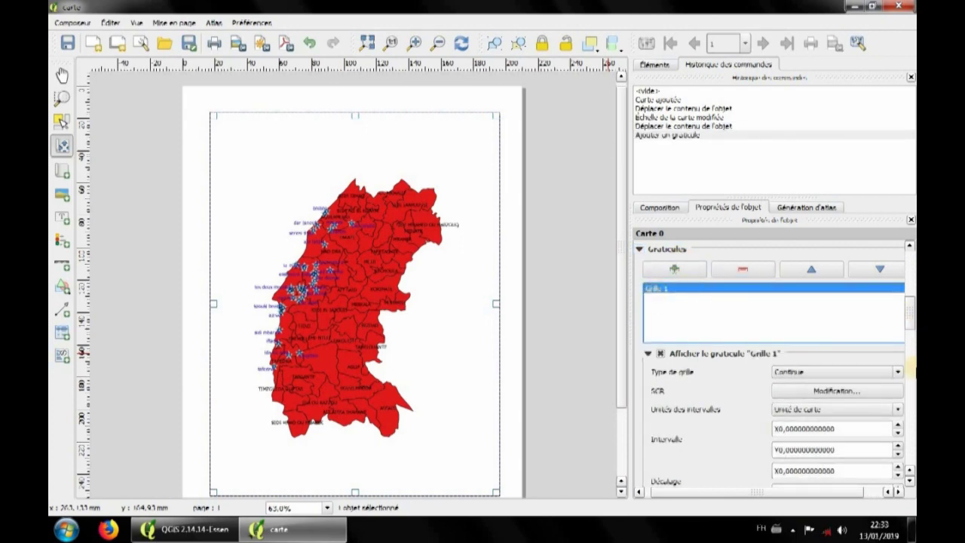
# Step: Set the graticule type to Cadre et coordonnées uniquement and dismiss the Windows performance prompt, keeping the current colour scheme
pyautogui.scroll(-3, 905, 319)
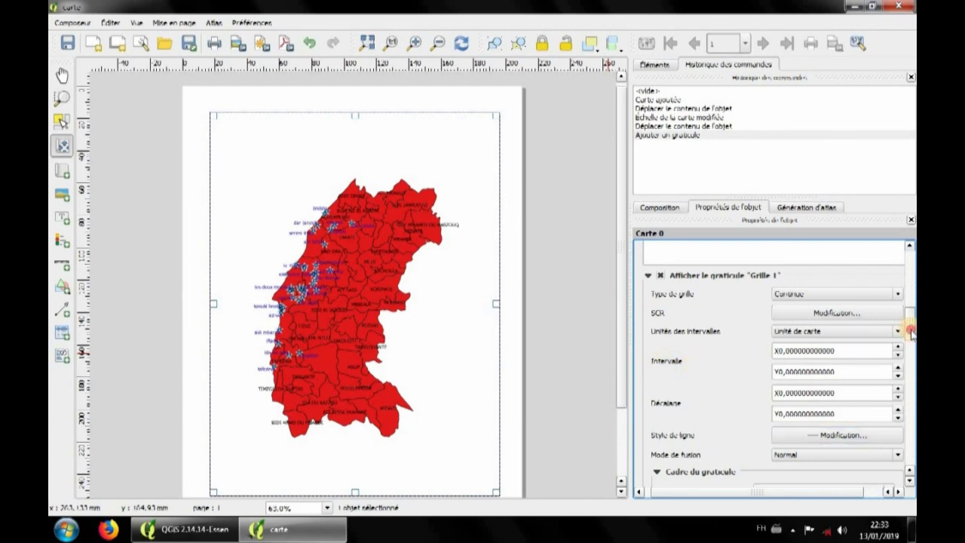
pyautogui.scroll(-1, 911, 332)
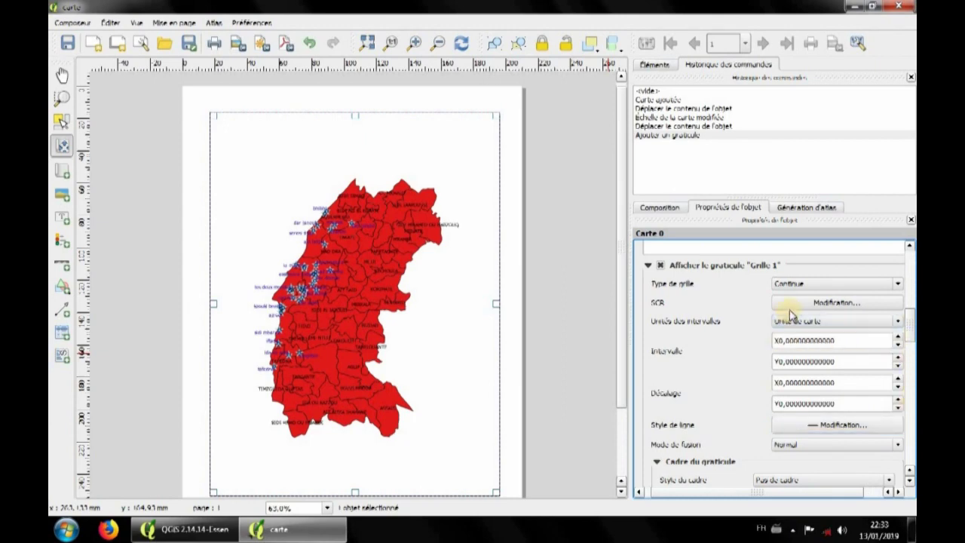
pyautogui.click(897, 285)
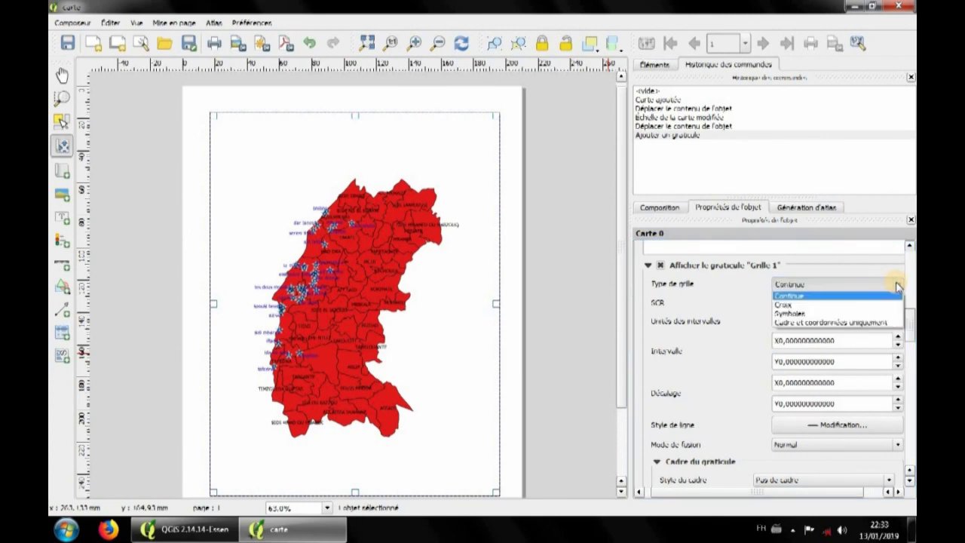
pyautogui.click(827, 323)
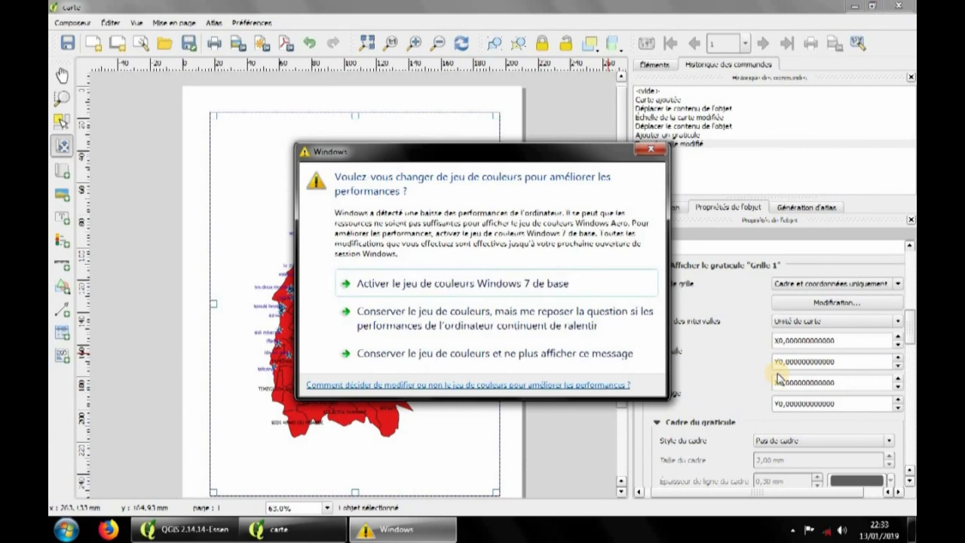
pyautogui.click(394, 321)
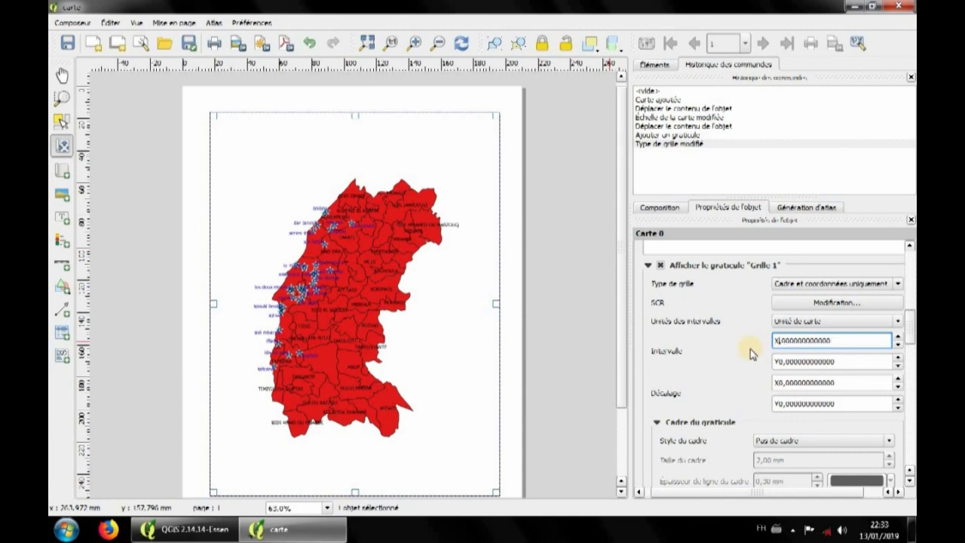
# Step: Set the graticule interval to 10000 map units in both X and Y
pyautogui.write('10000')
pyautogui.click(786, 362)
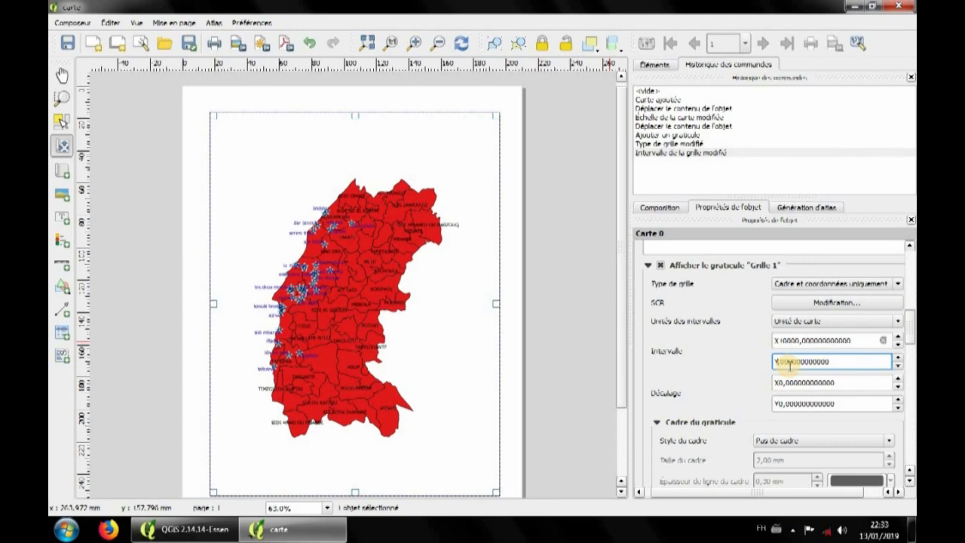
pyautogui.write('1000')
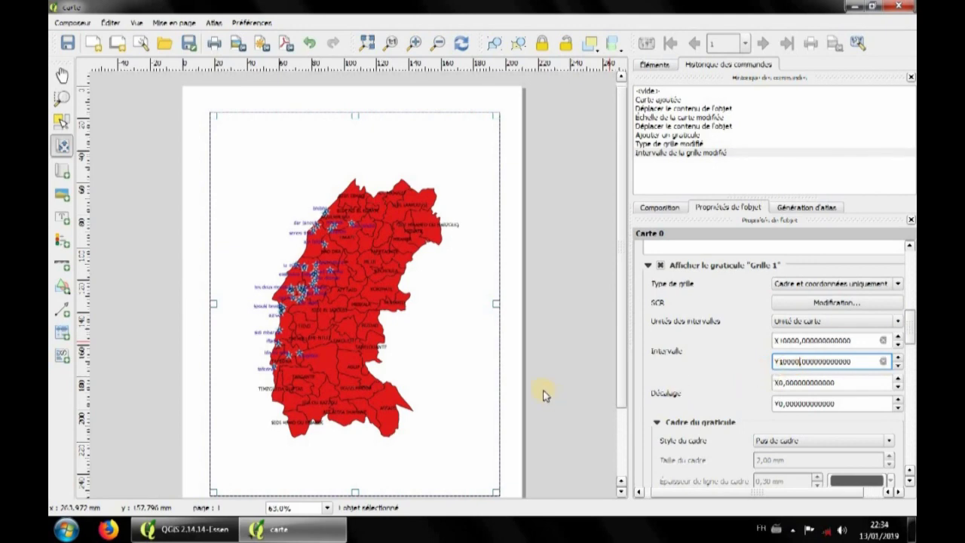
pyautogui.click(467, 350)
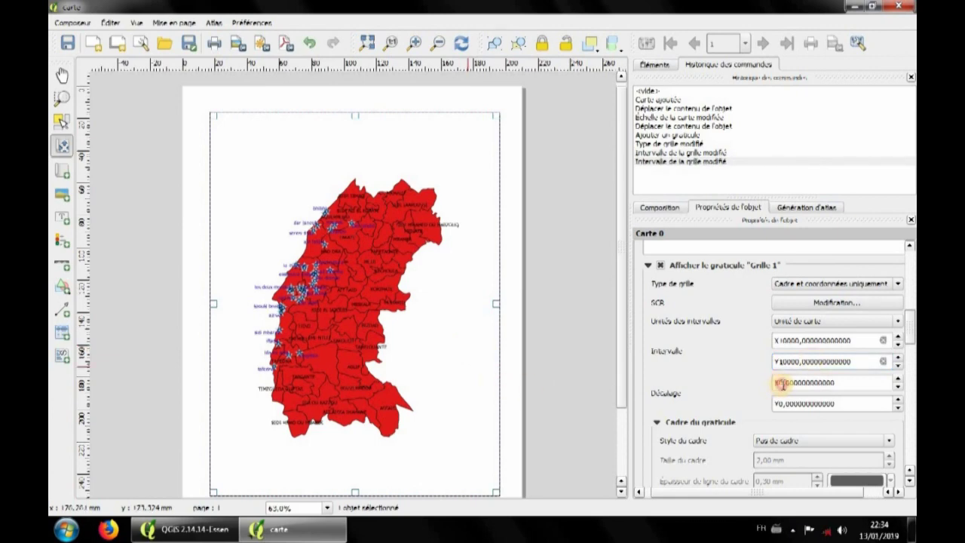
pyautogui.click(782, 384)
pyautogui.click(912, 321)
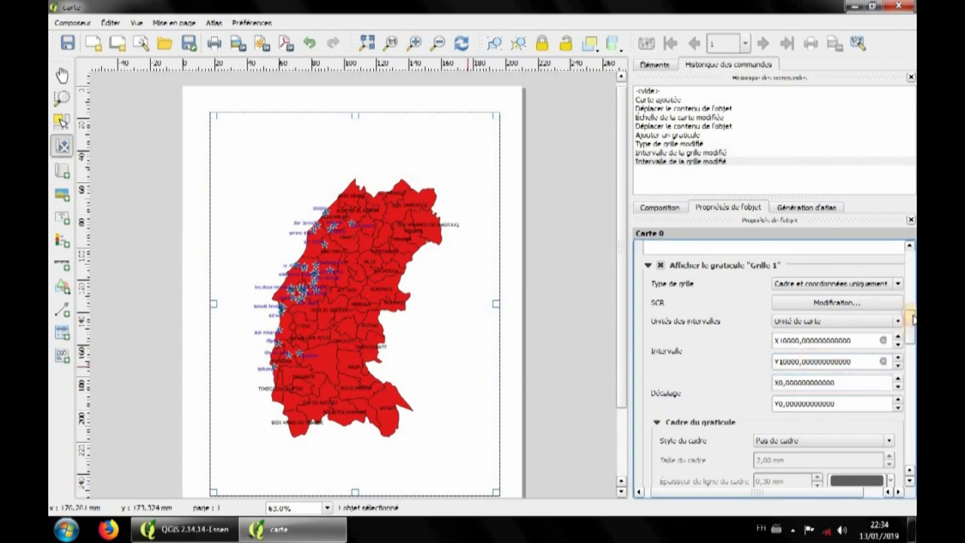
# Step: Set the graticule offset (Décalage) to 8000 map units in both X and Y
pyautogui.moveTo(913, 321)
pyautogui.mouseDown()
pyautogui.moveTo(911, 265)
pyautogui.moveTo(911, 362)
pyautogui.moveTo(911, 331)
pyautogui.mouseUp()
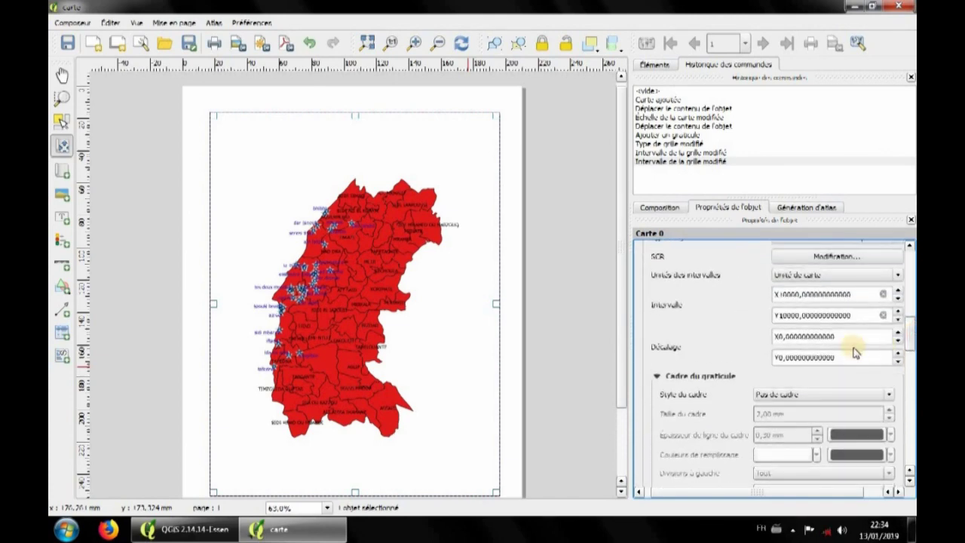
pyautogui.click(785, 338)
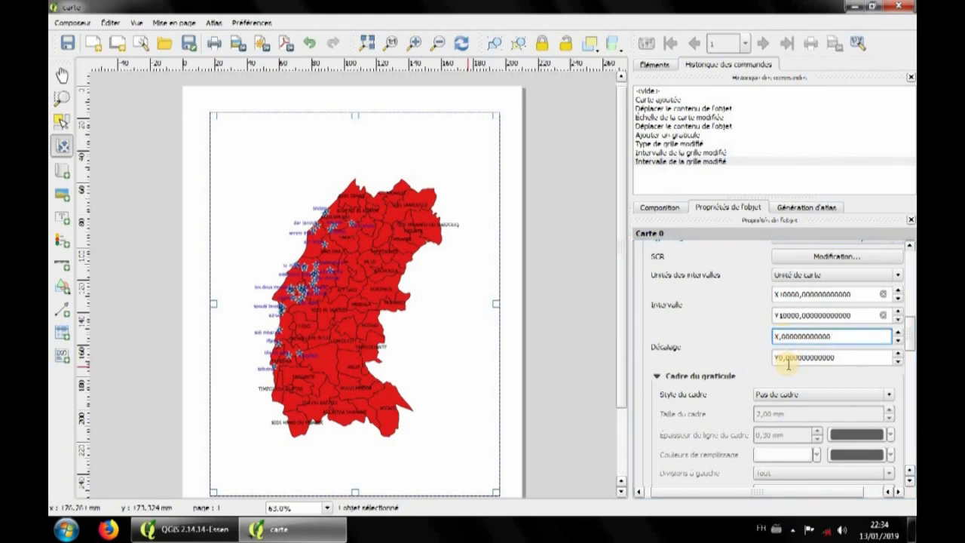
pyautogui.write('8000')
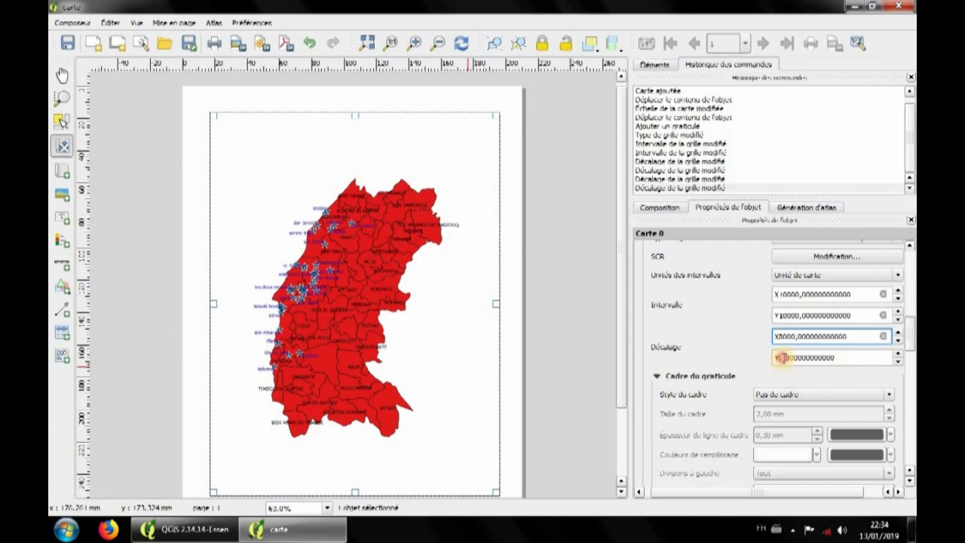
pyautogui.click(783, 358)
pyautogui.press('BackSpace')
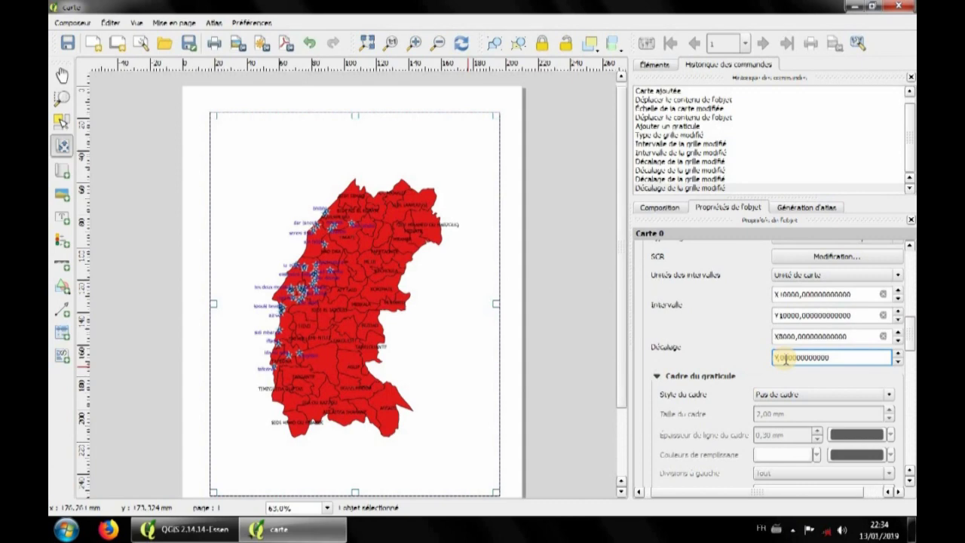
pyautogui.write('8000,')
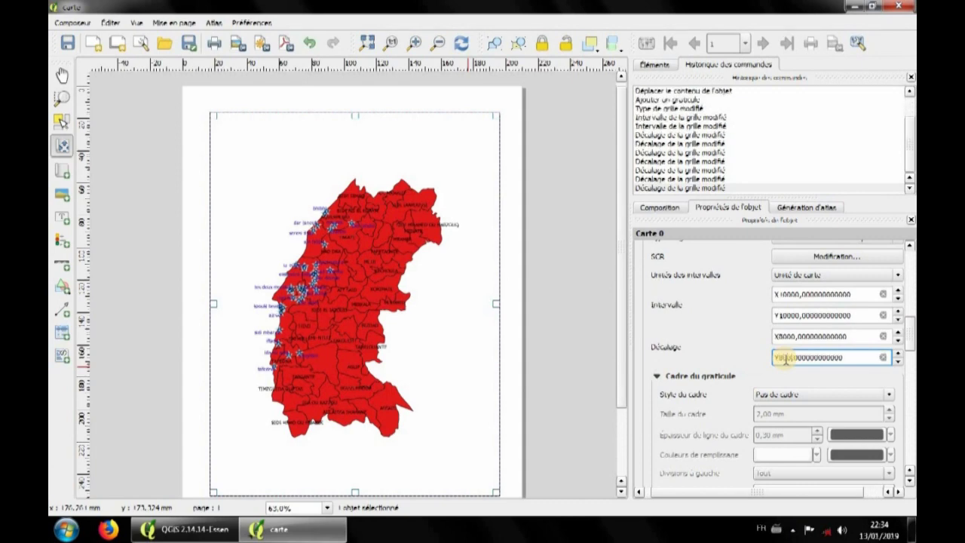
pyautogui.write('0')
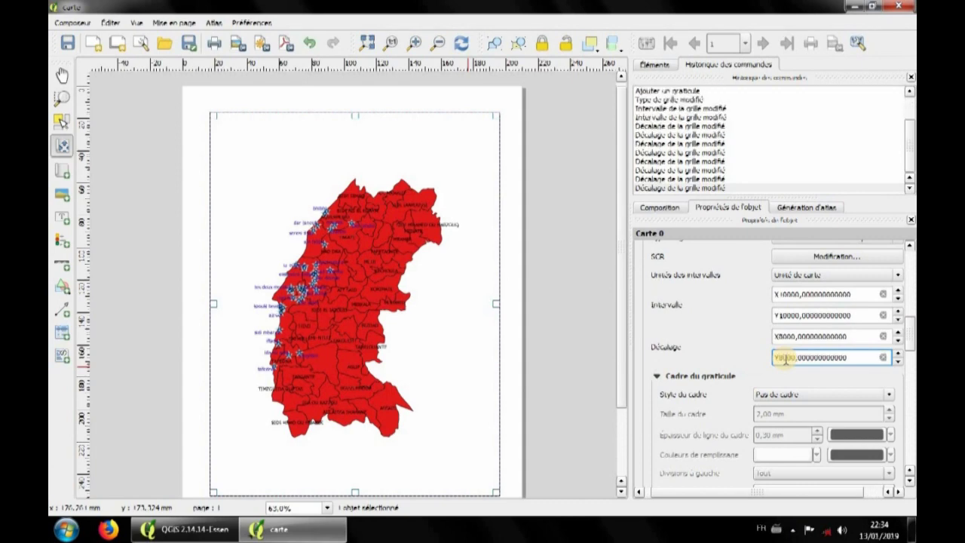
pyautogui.click(440, 402)
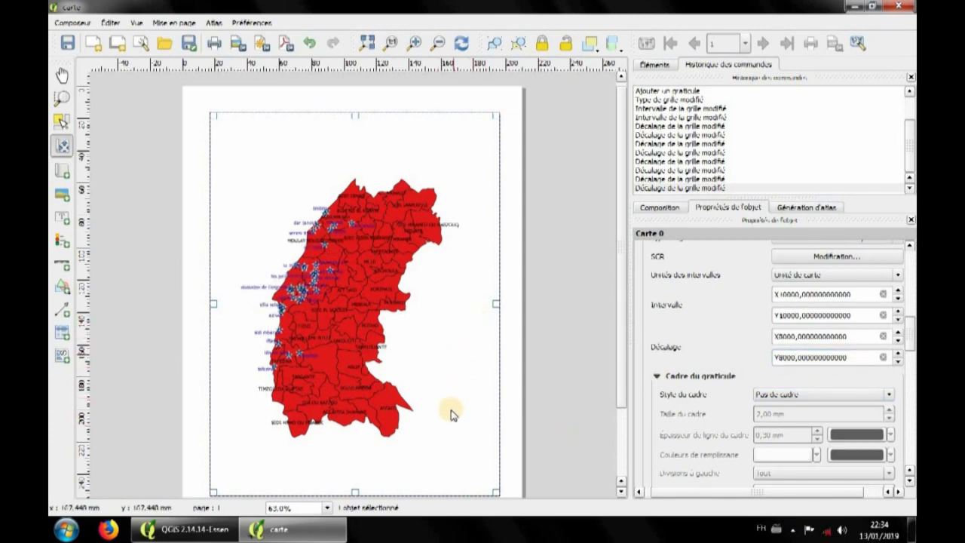
# Step: Set the graticule's frame style to Cadre simple
pyautogui.scroll(-2, 913, 338)
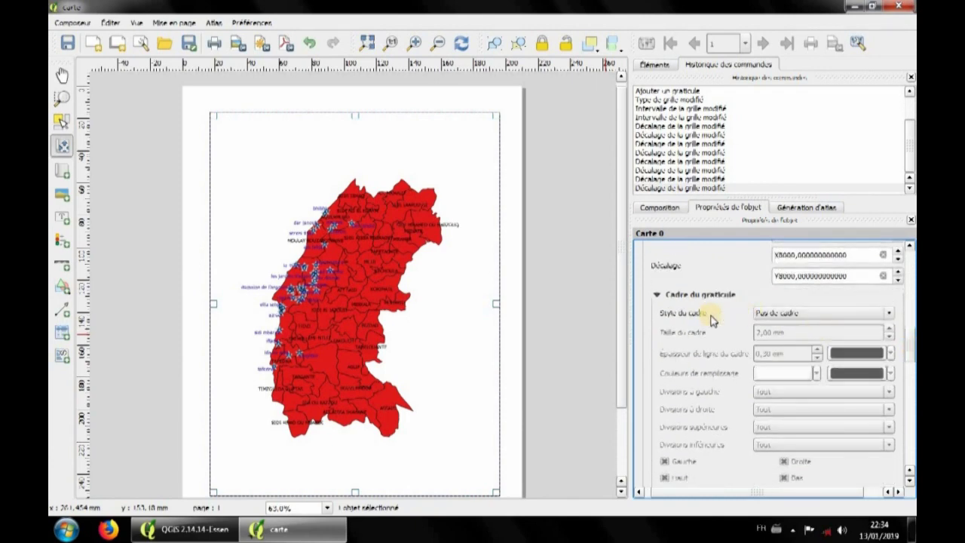
pyautogui.click(891, 318)
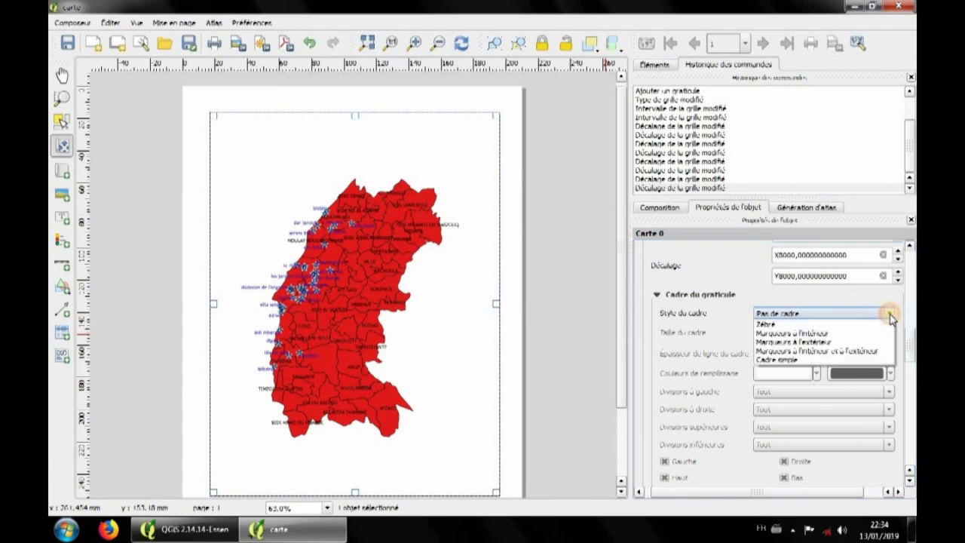
pyautogui.click(791, 369)
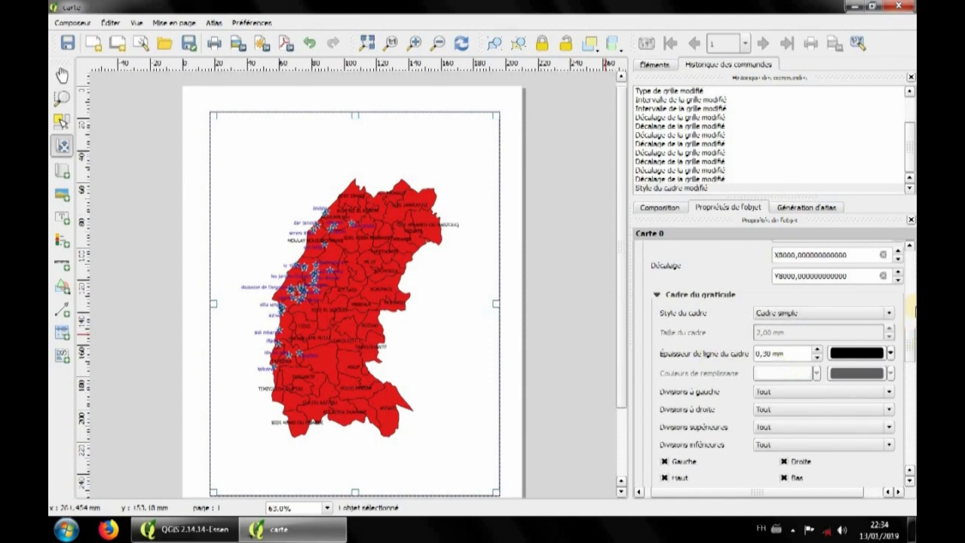
# Step: Turn on the coordinate display (Afficher les coordonnées) for the graticule
pyautogui.scroll(-1, 802, 344)
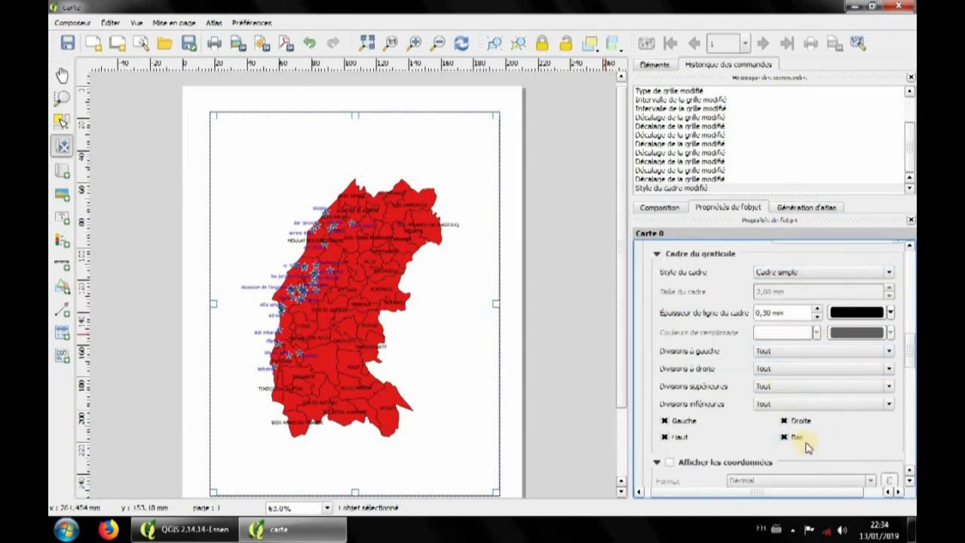
pyautogui.scroll(-3, 818, 421)
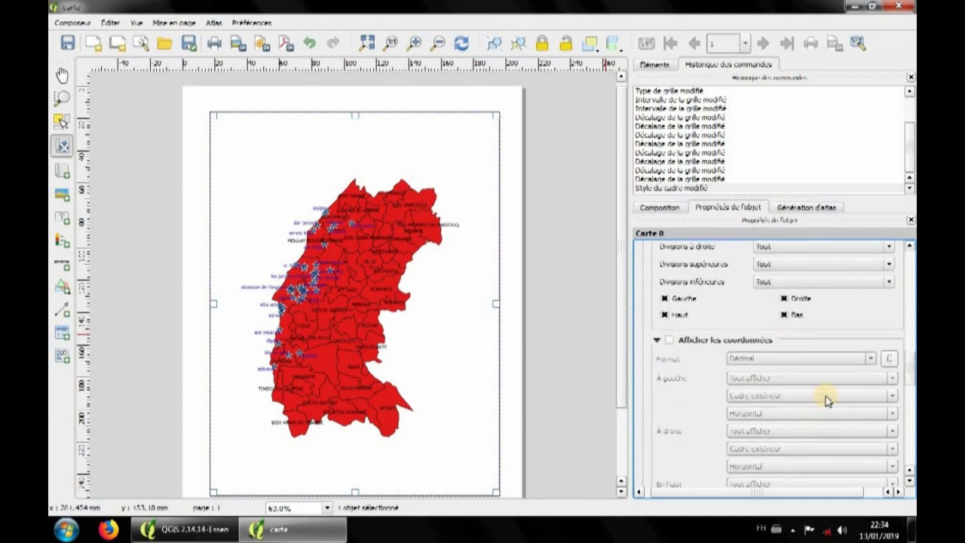
pyautogui.scroll(-1, 826, 400)
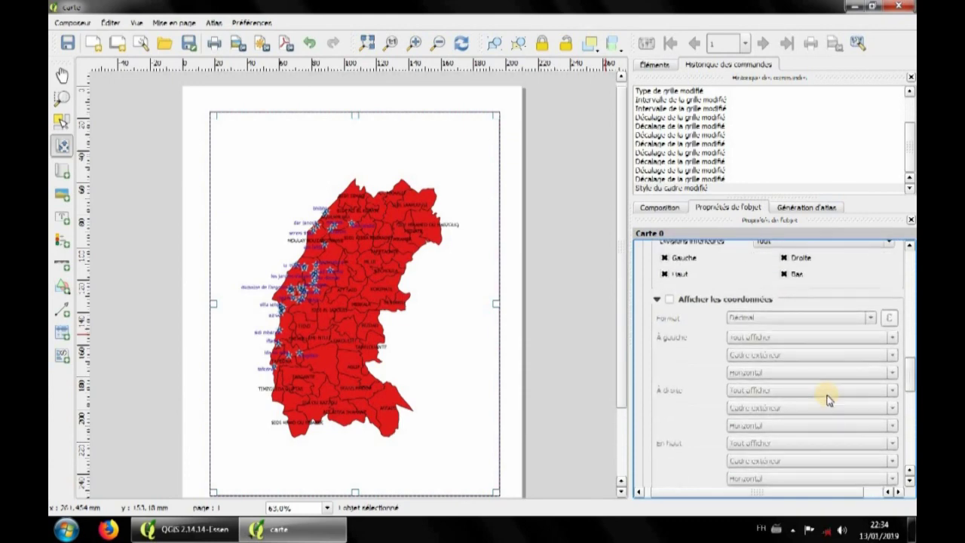
pyautogui.click(670, 300)
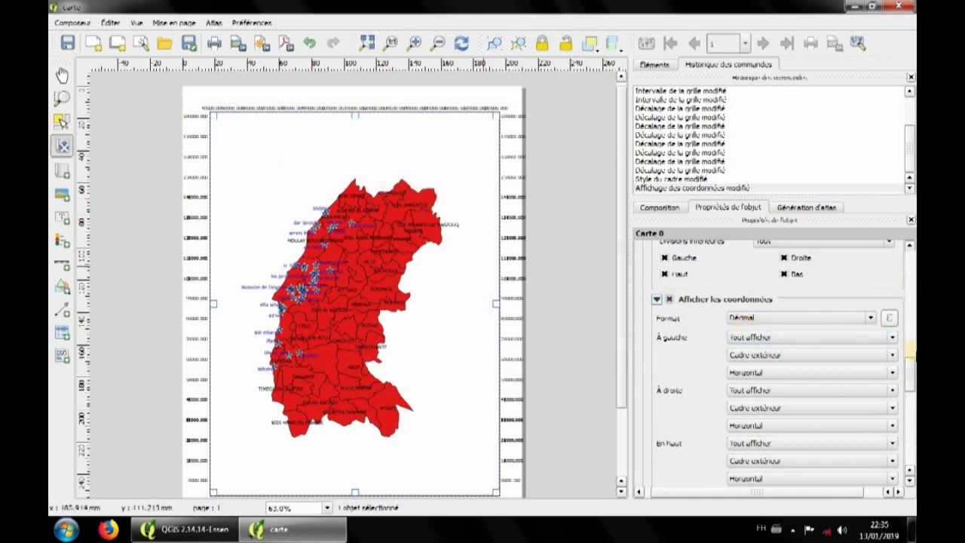
# Step: Set the graticule interval to 100000 map units in both X and Y
pyautogui.scroll(7, 910, 353)
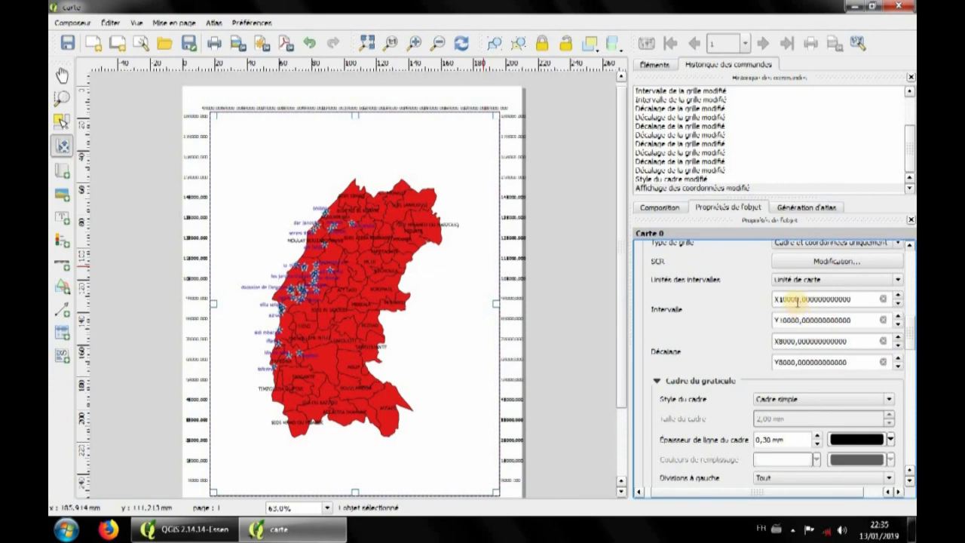
pyautogui.click(799, 300)
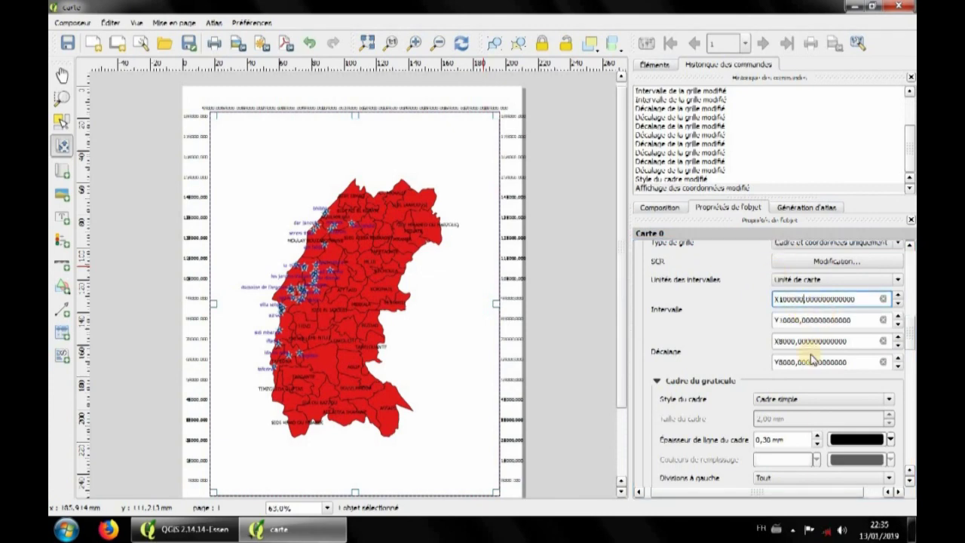
pyautogui.click(797, 320)
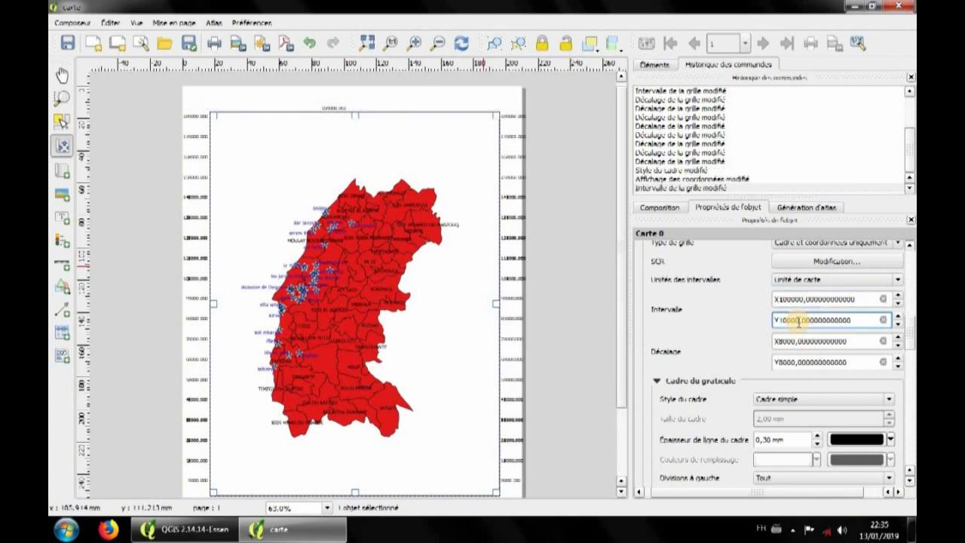
pyautogui.scroll(-2, 844, 379)
pyautogui.click(399, 303)
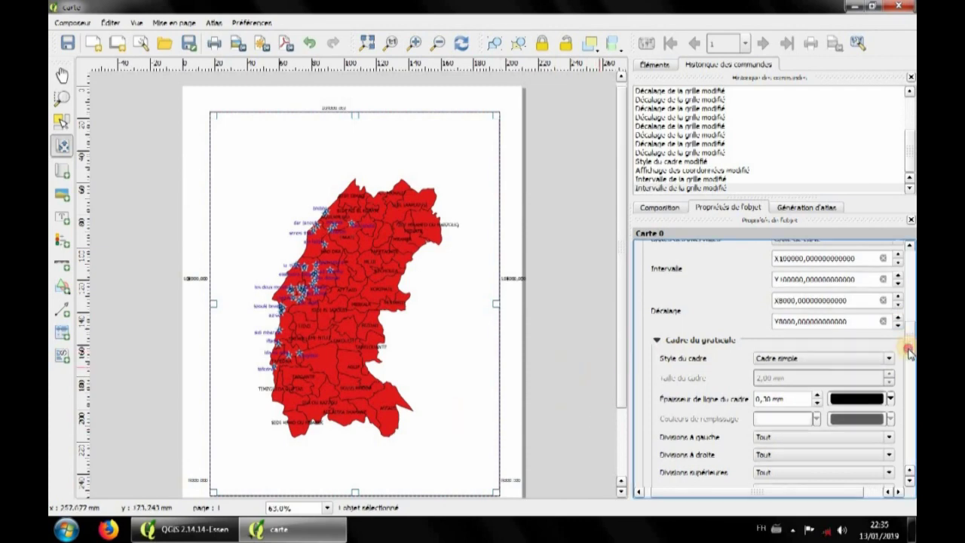
# Step: Set the frame's left divisions to Seulement Latitude/Y and keep the coordinate format at Décimal
pyautogui.scroll(-2, 908, 345)
pyautogui.scroll(-1, 788, 392)
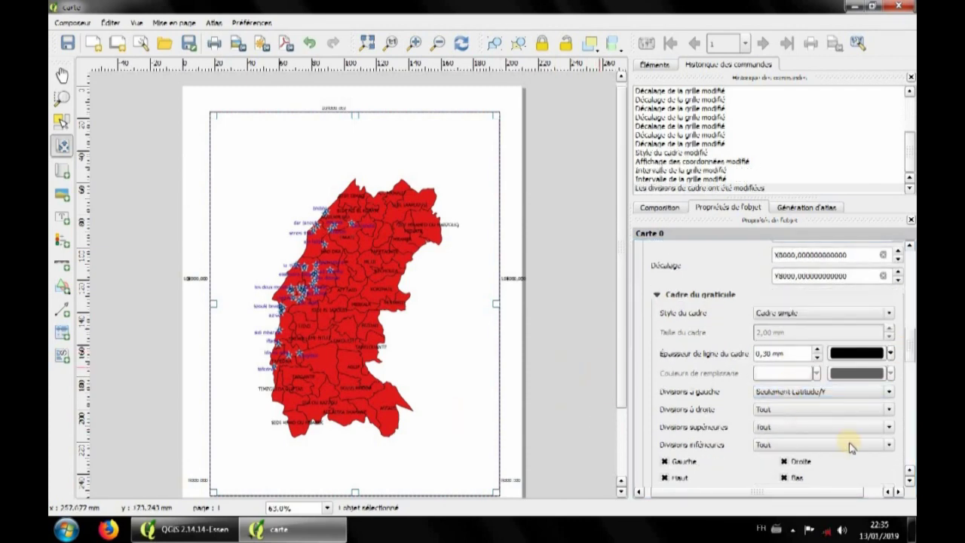
pyautogui.scroll(-2, 911, 390)
pyautogui.scroll(-3, 911, 390)
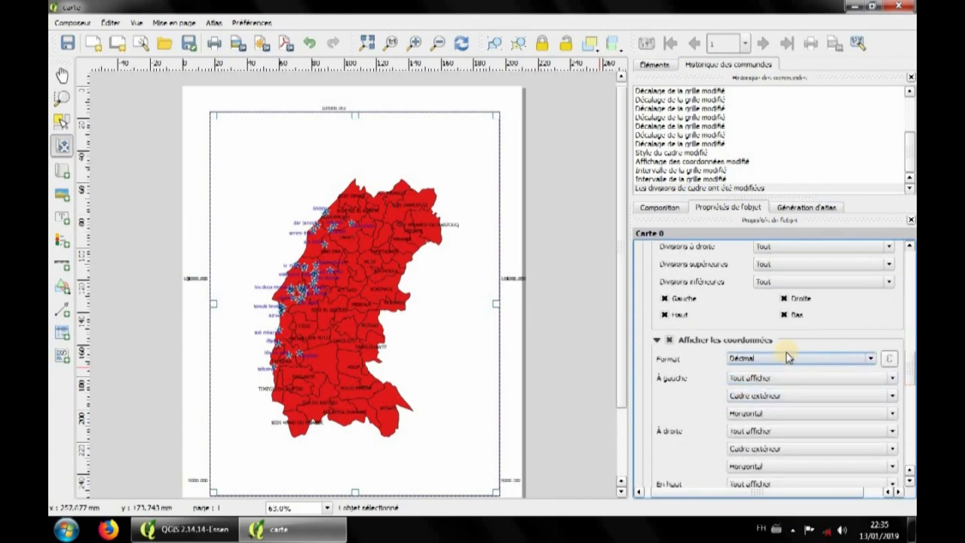
pyautogui.click(871, 360)
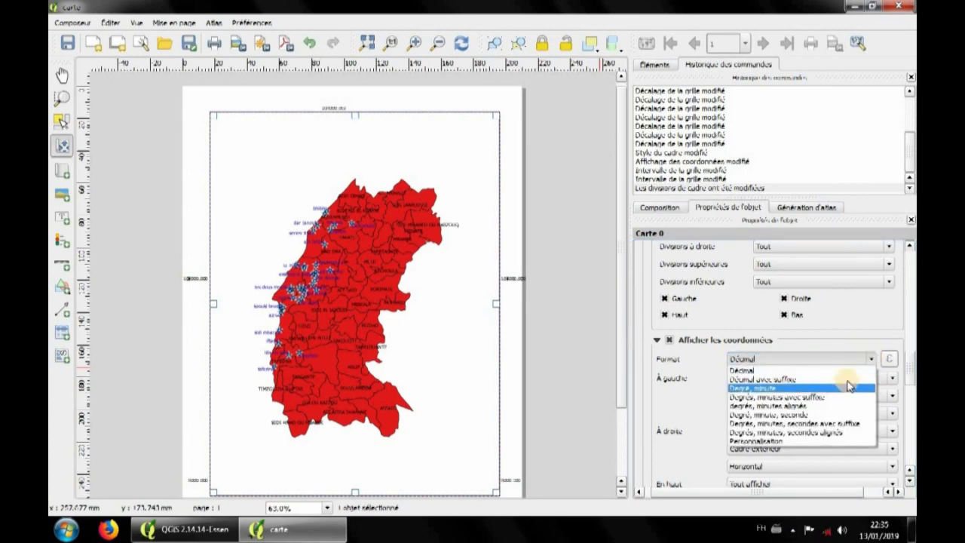
pyautogui.click(871, 362)
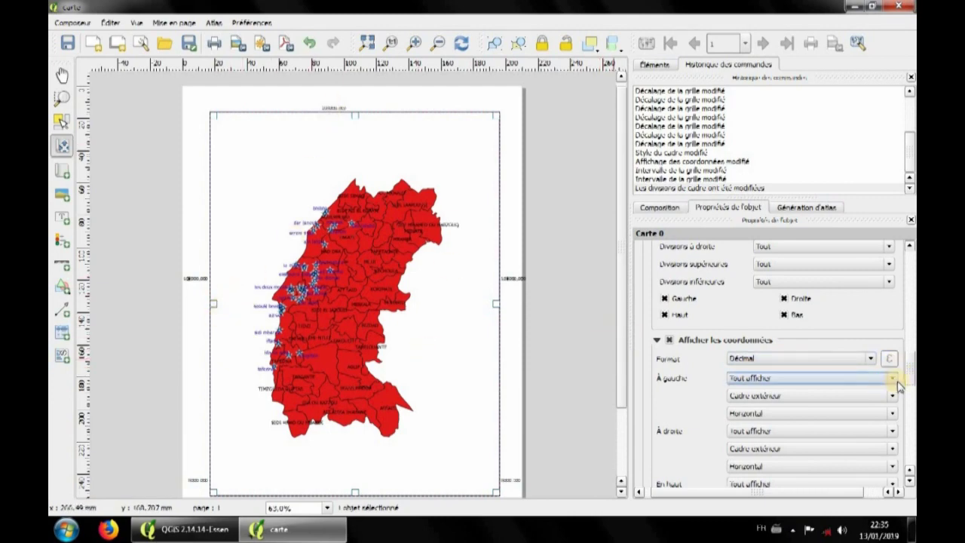
# Step: Dismiss the Windows performance prompt, keeping the colour scheme, and set the left coordinates to Tout afficher, placed Dans un cadre
pyautogui.scroll(-1, 905, 375)
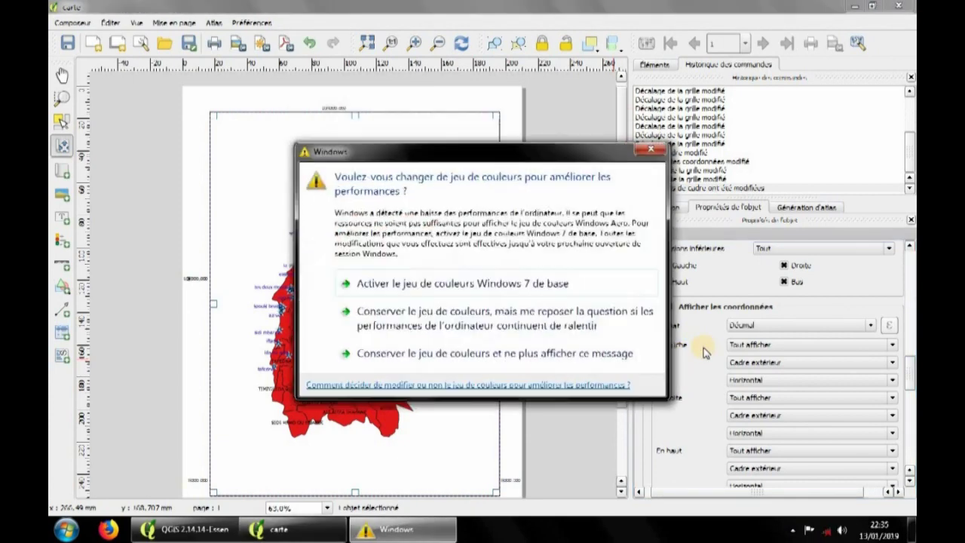
pyautogui.click(481, 325)
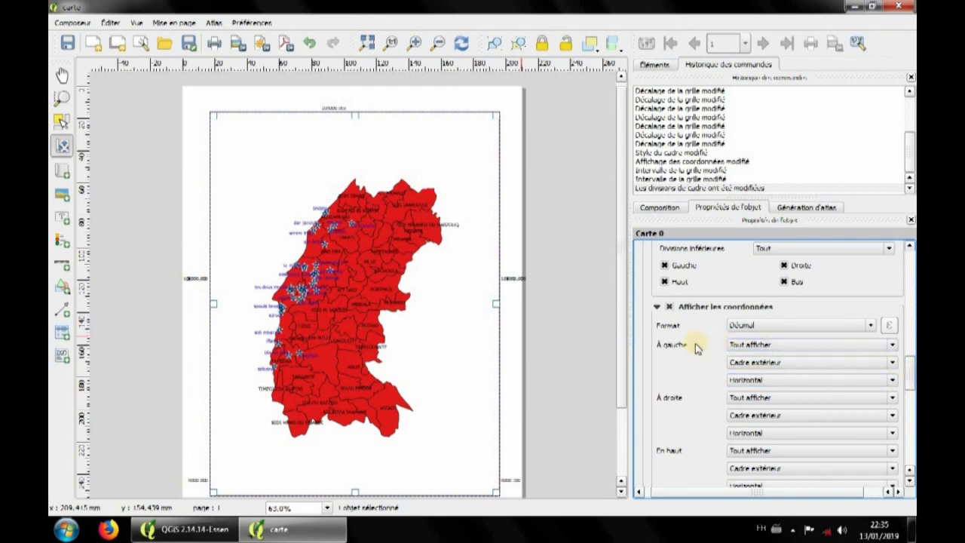
pyautogui.click(893, 345)
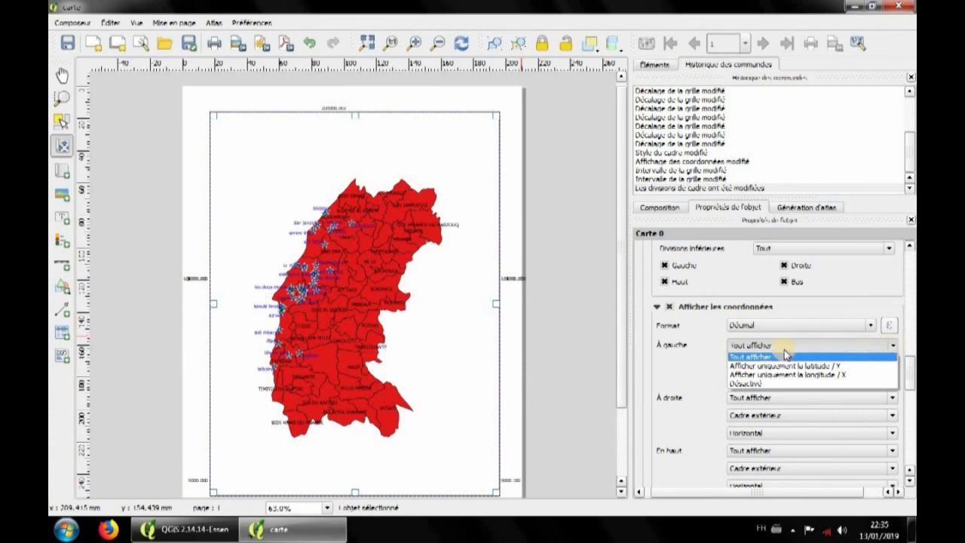
pyautogui.click(758, 355)
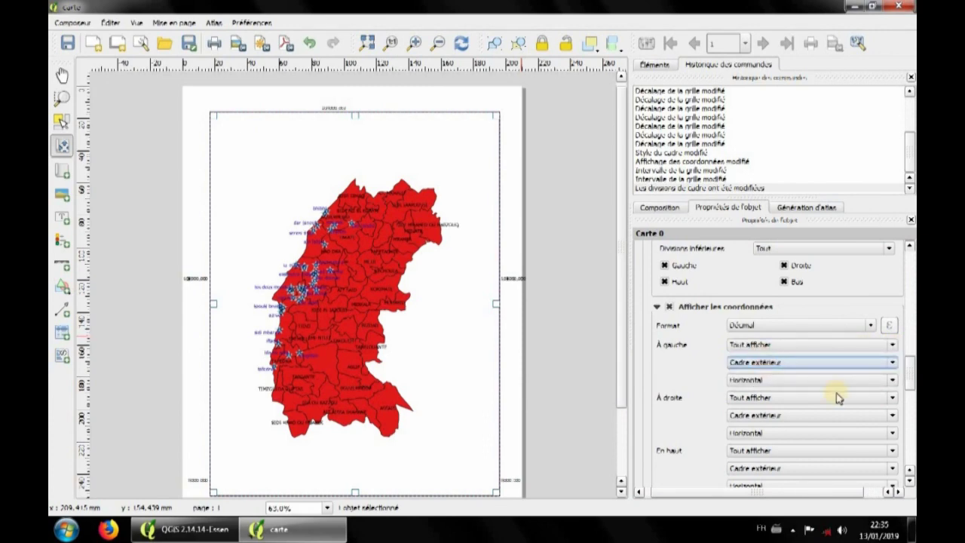
pyautogui.click(894, 366)
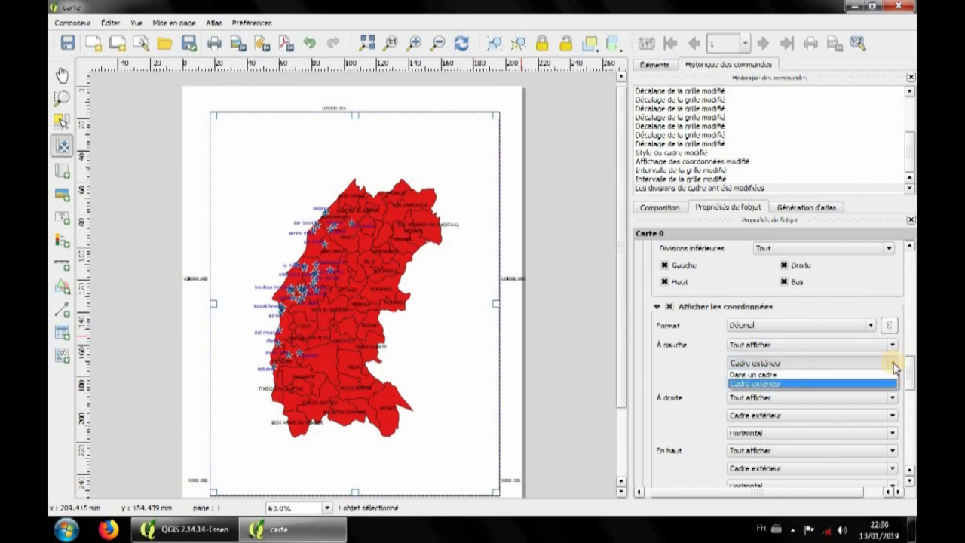
pyautogui.click(783, 374)
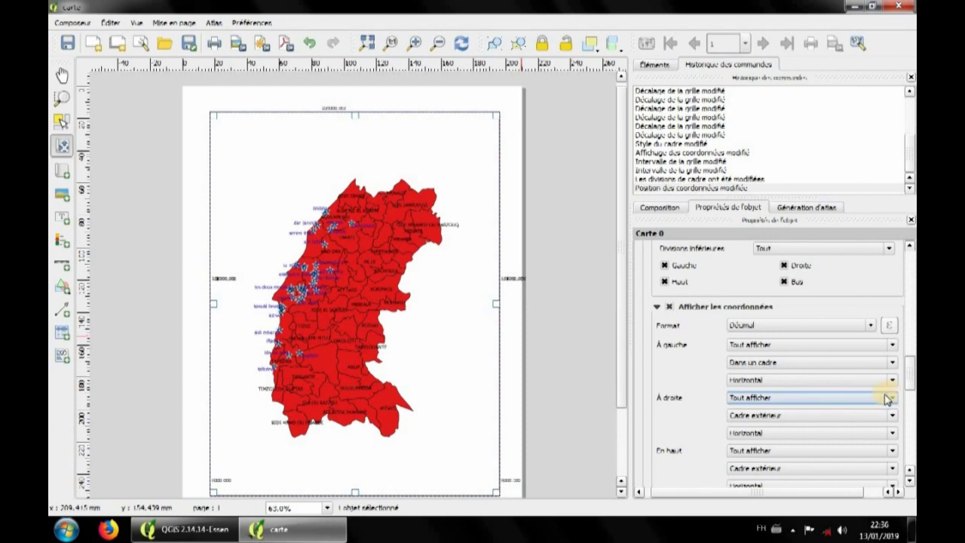
# Step: Set the right-side coordinates to Désactivé and their position to Dans un cadre
pyautogui.click(830, 413)
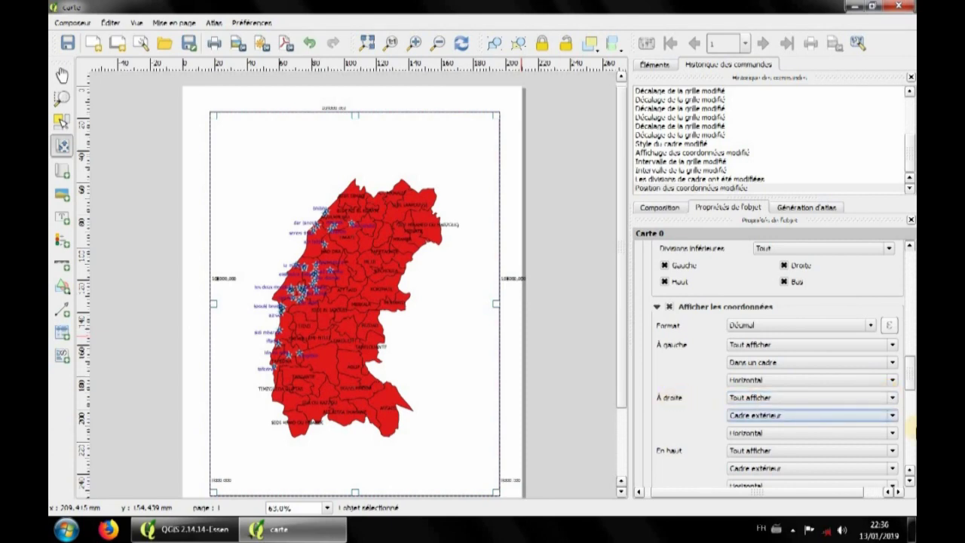
pyautogui.click(896, 399)
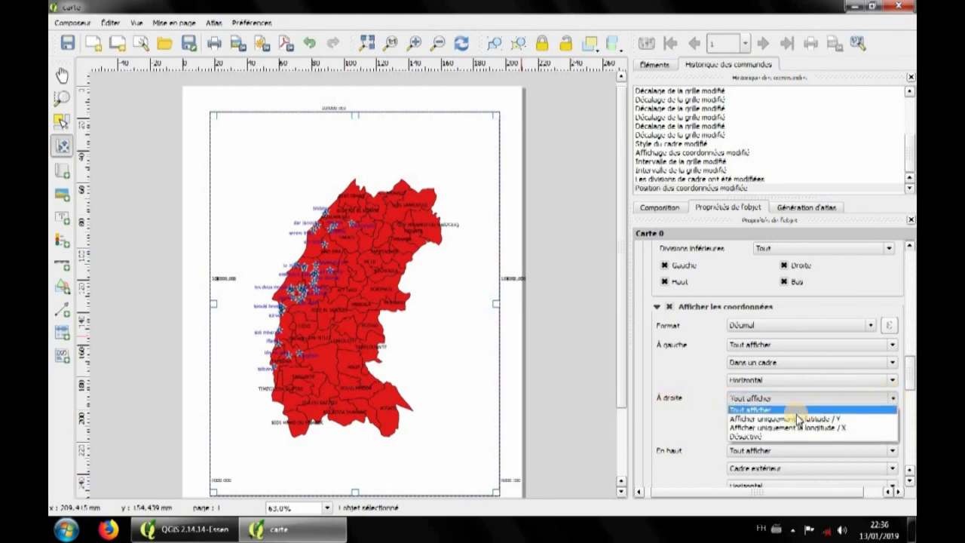
pyautogui.click(758, 437)
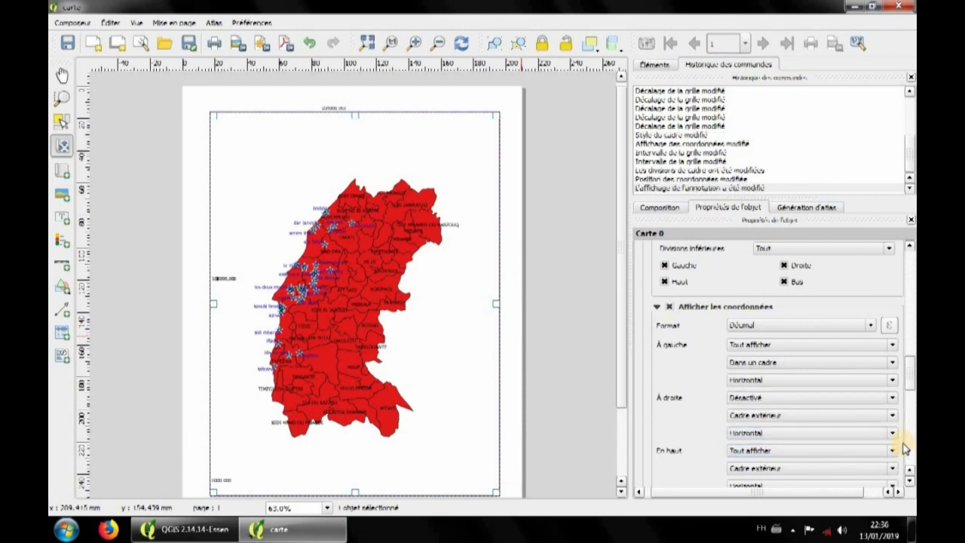
pyautogui.click(894, 419)
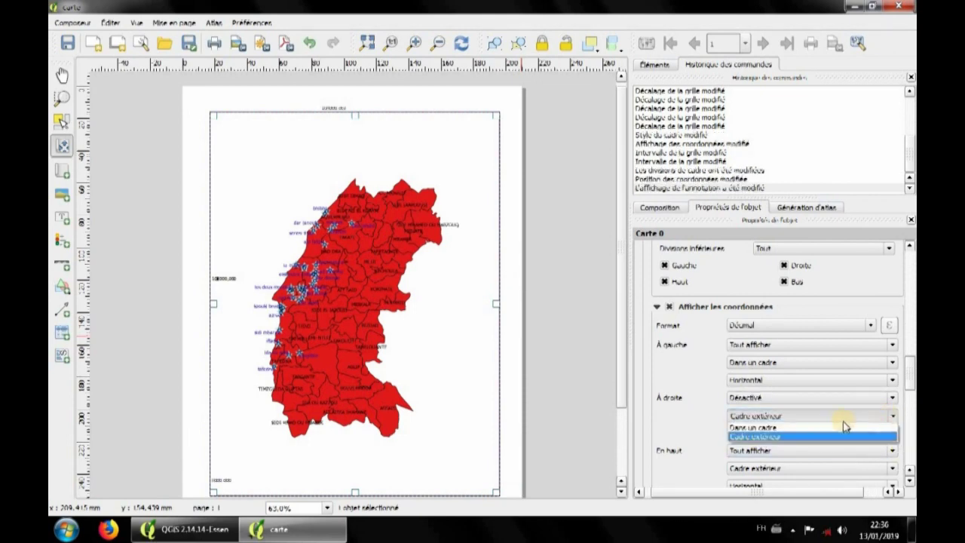
pyautogui.click(822, 432)
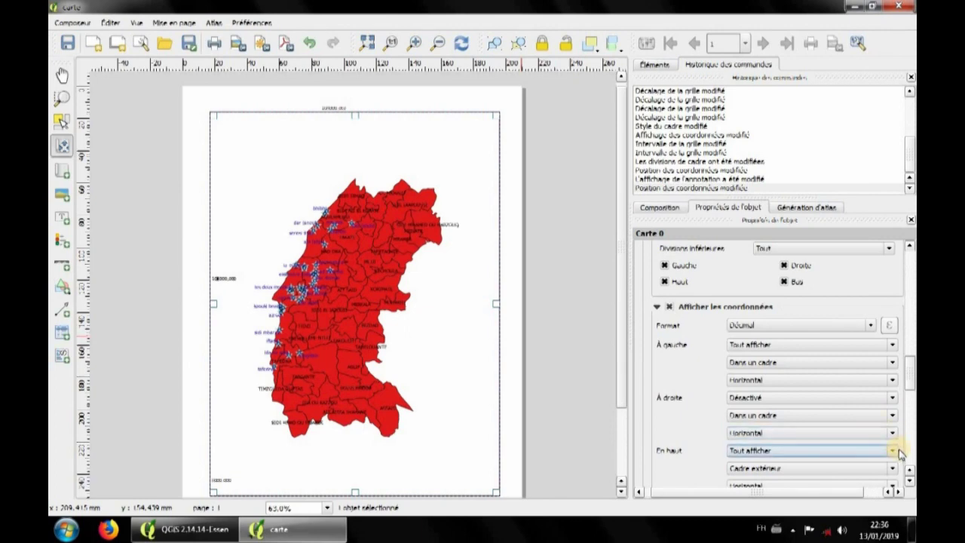
# Step: Set the grid frame's top coordinates (En haut) to Désactivé
pyautogui.click(910, 479)
pyautogui.click(909, 479)
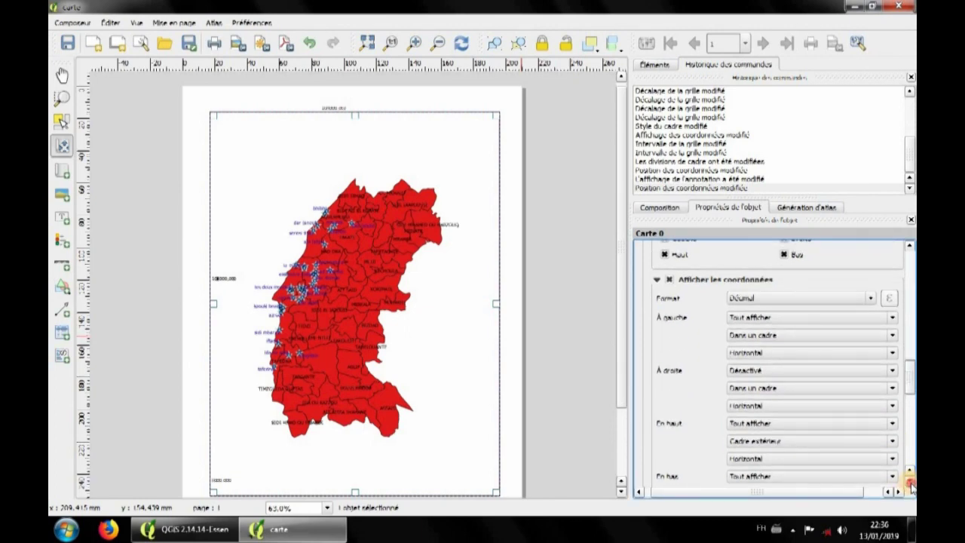
pyautogui.click(910, 480)
pyautogui.click(893, 415)
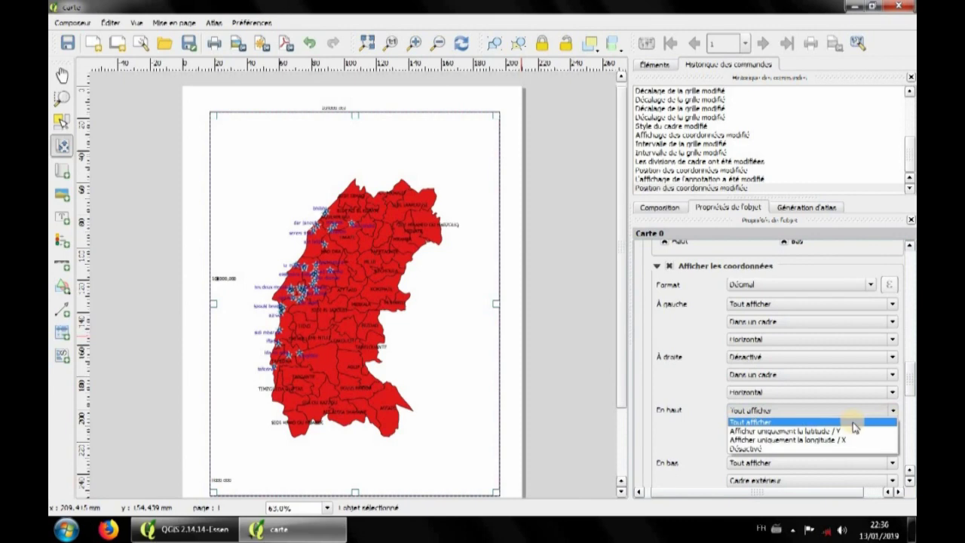
pyautogui.click(780, 452)
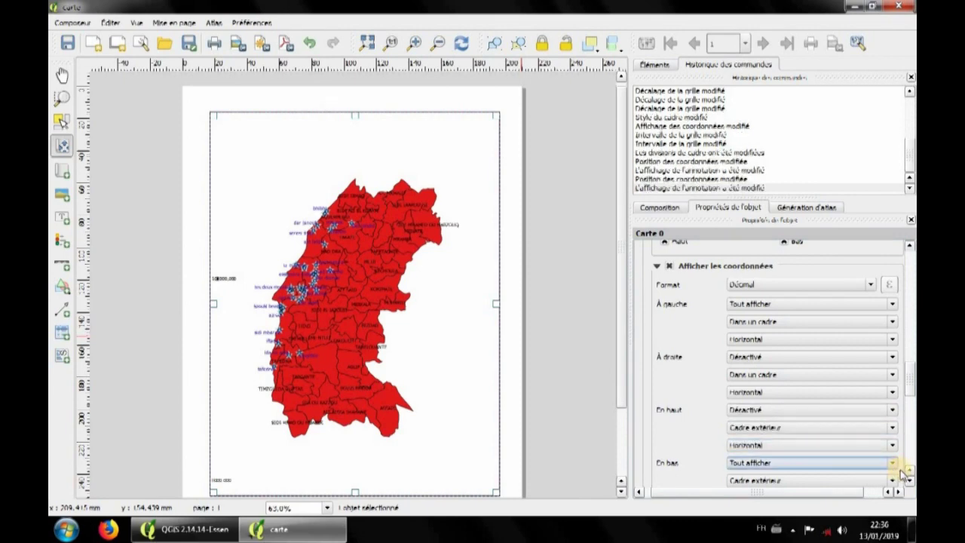
# Step: Place the grid's bottom coordinates (En bas) Dans un cadre, leaving them on Tout afficher
pyautogui.click(910, 481)
pyautogui.click(910, 482)
pyautogui.click(910, 481)
pyautogui.click(909, 481)
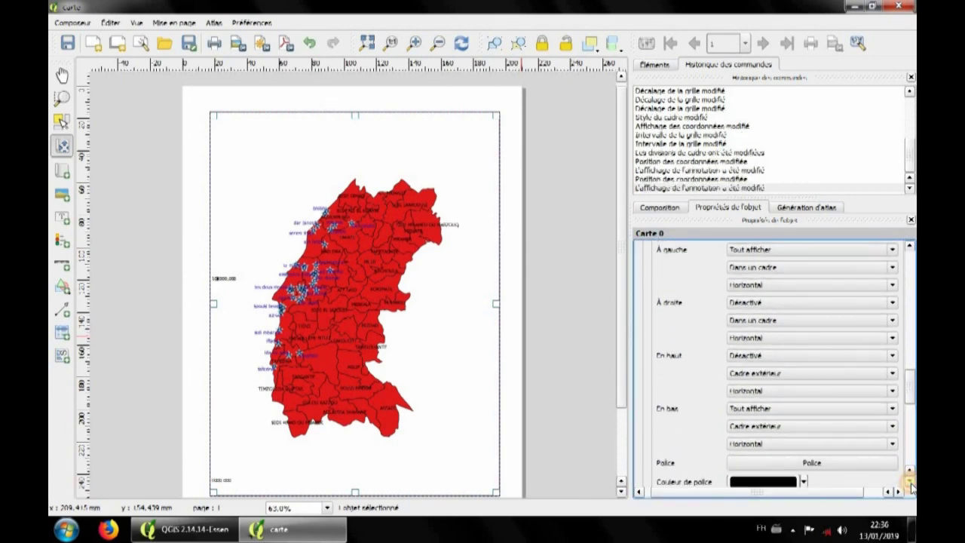
pyautogui.click(894, 429)
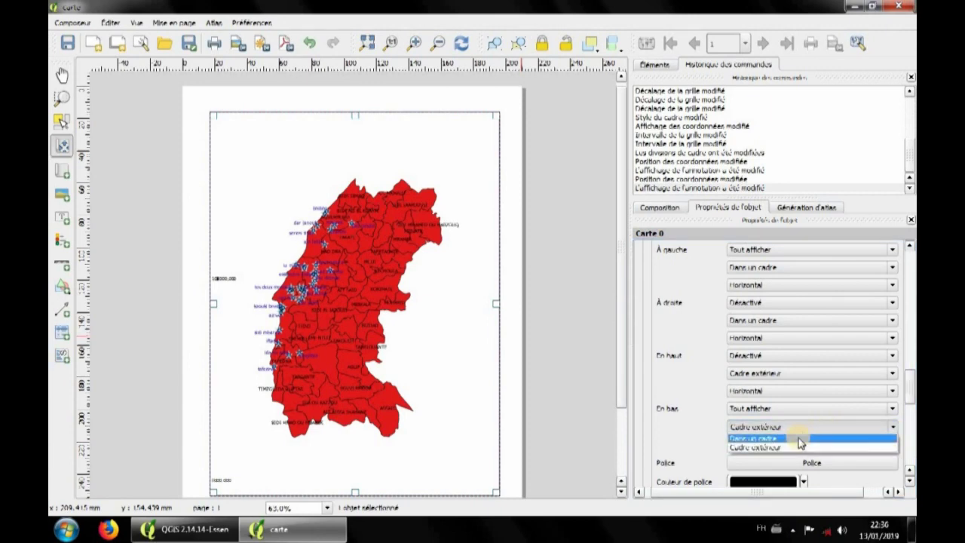
pyautogui.click(801, 440)
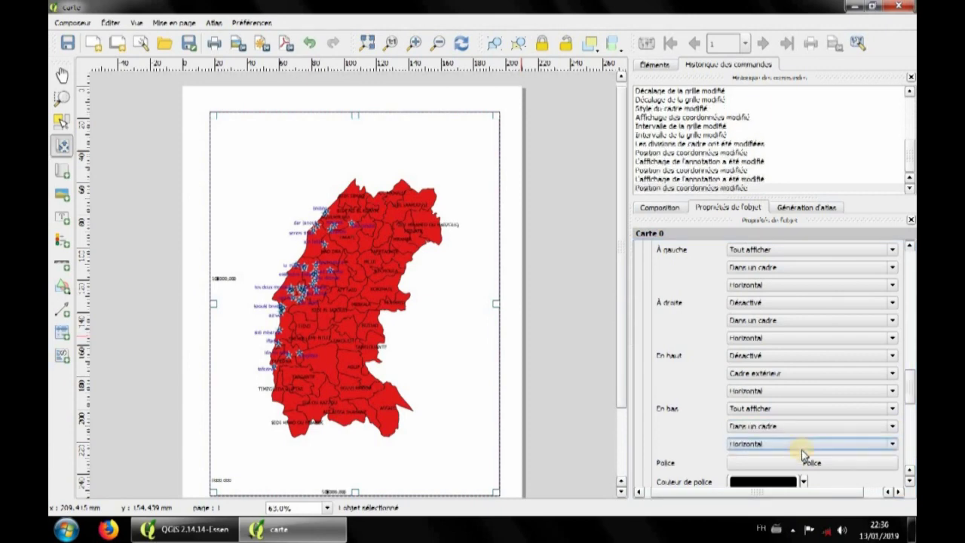
pyautogui.click(909, 481)
pyautogui.click(910, 482)
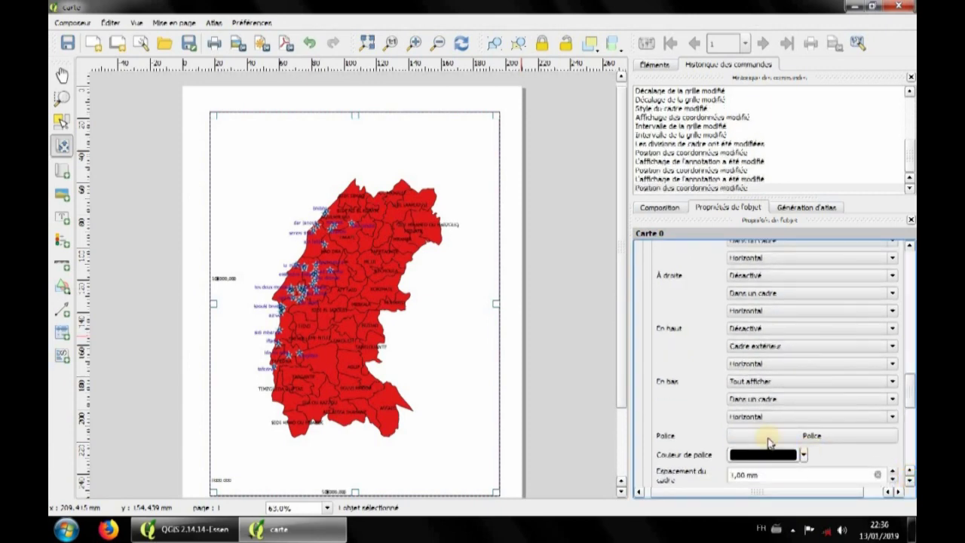
pyautogui.scroll(-5, 910, 486)
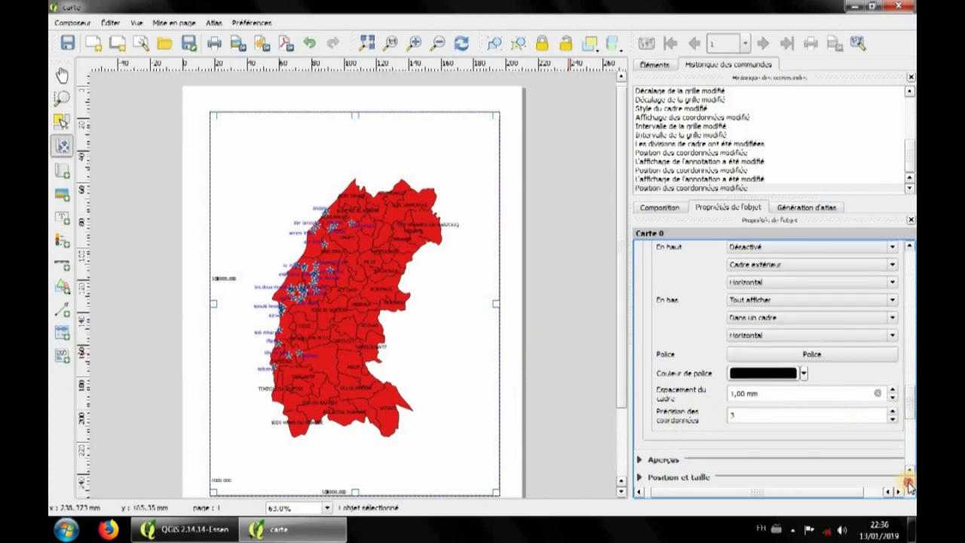
pyautogui.scroll(-5, 910, 487)
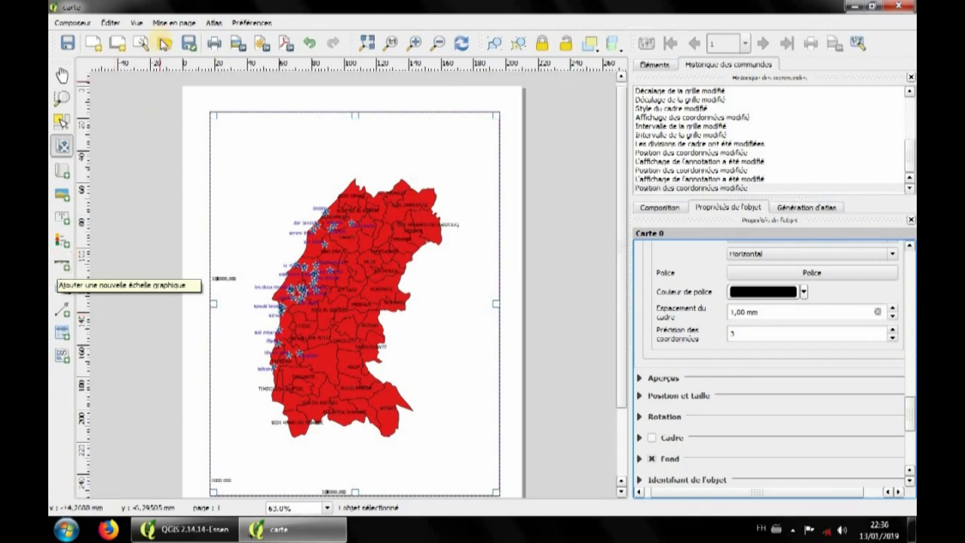
# Step: Add a graphic scale bar inside the map frame, below the southwest edge of the communes, and shift the map item slightly
pyautogui.click(173, 24)
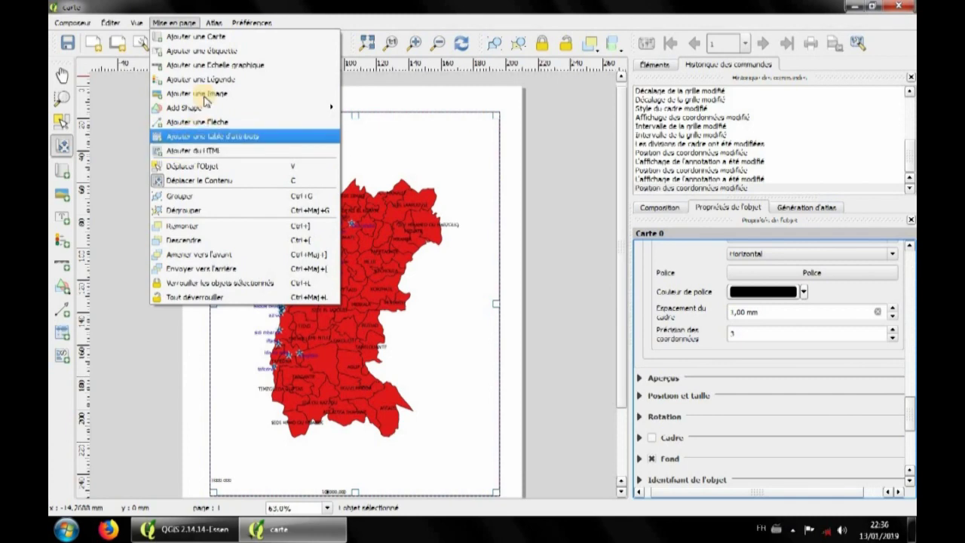
pyautogui.click(211, 68)
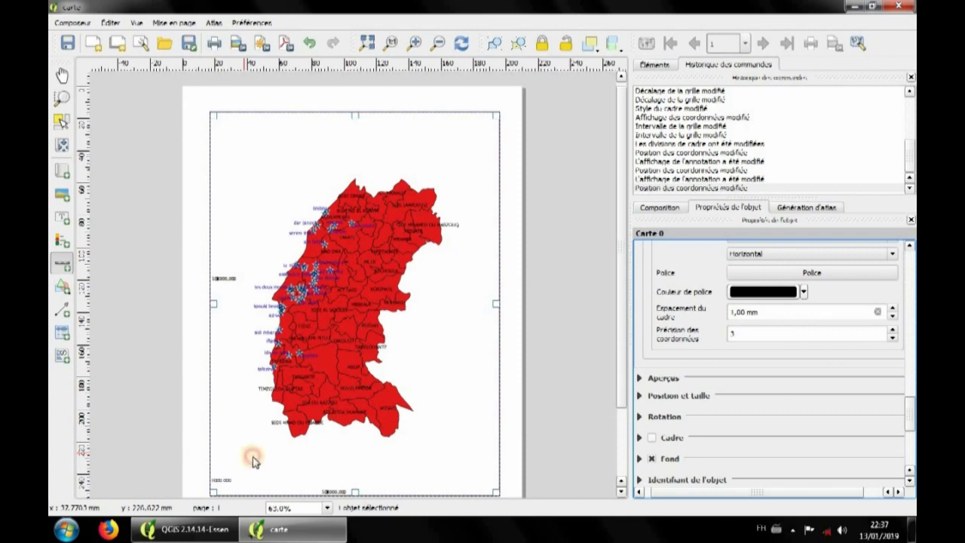
pyautogui.moveTo(254, 462); pyautogui.dragTo(314, 480)
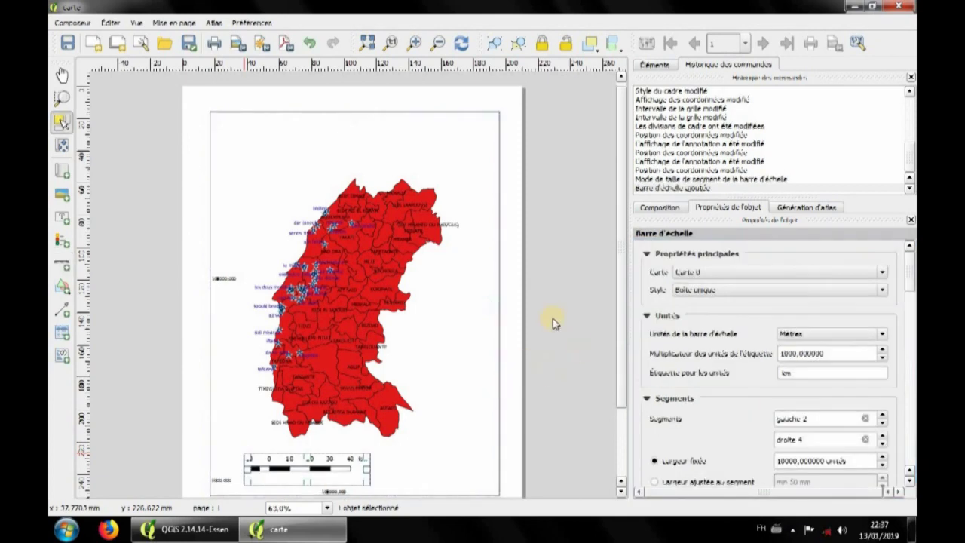
pyautogui.moveTo(444, 426); pyautogui.dragTo(442, 424)
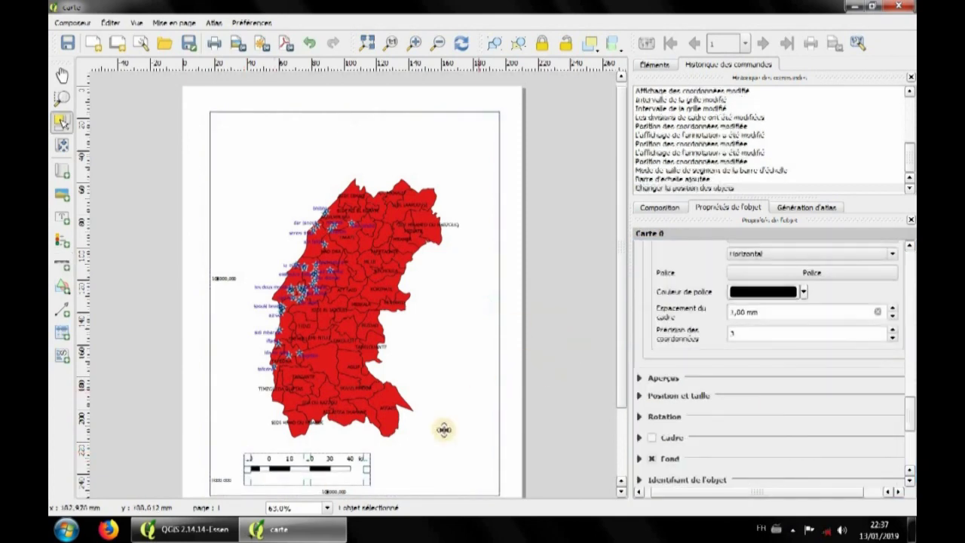
# Step: Set the scale bar's segments to gauche 0 and droite 2, and widen its box to fit the km label
pyautogui.click(332, 467)
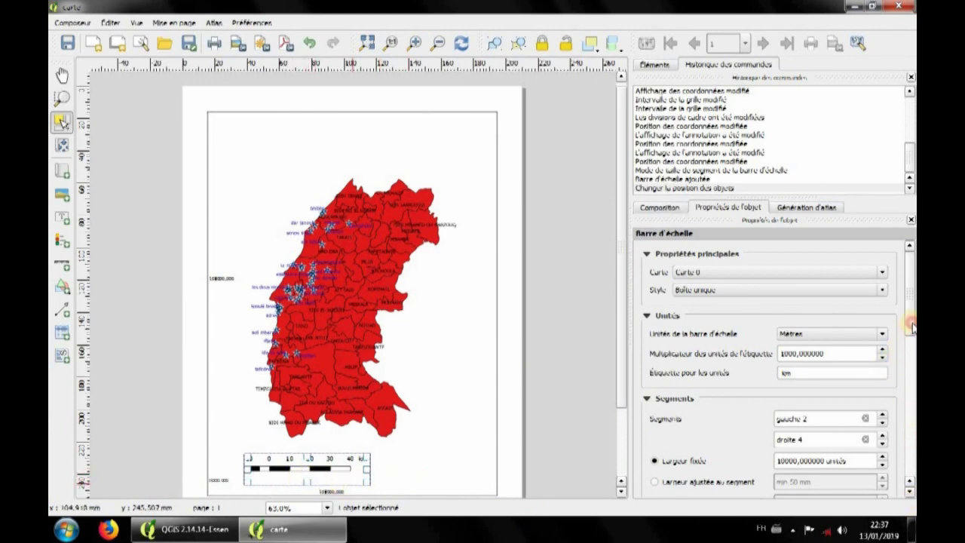
pyautogui.scroll(-3, 913, 326)
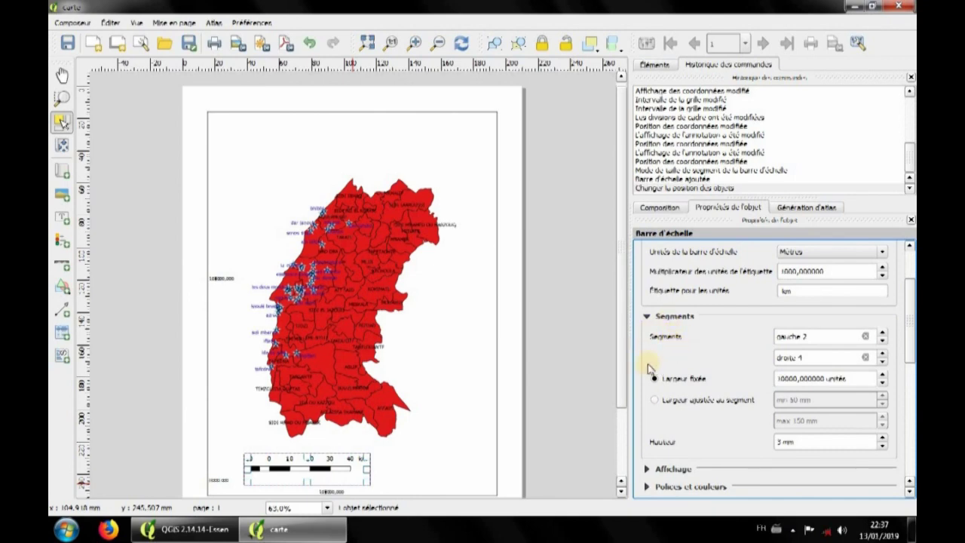
pyautogui.click(881, 337)
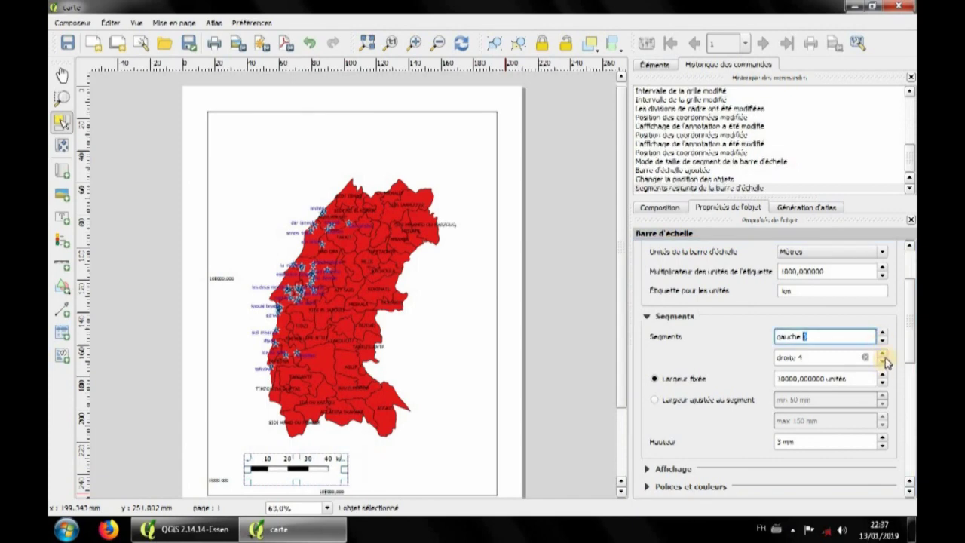
pyautogui.click(883, 354)
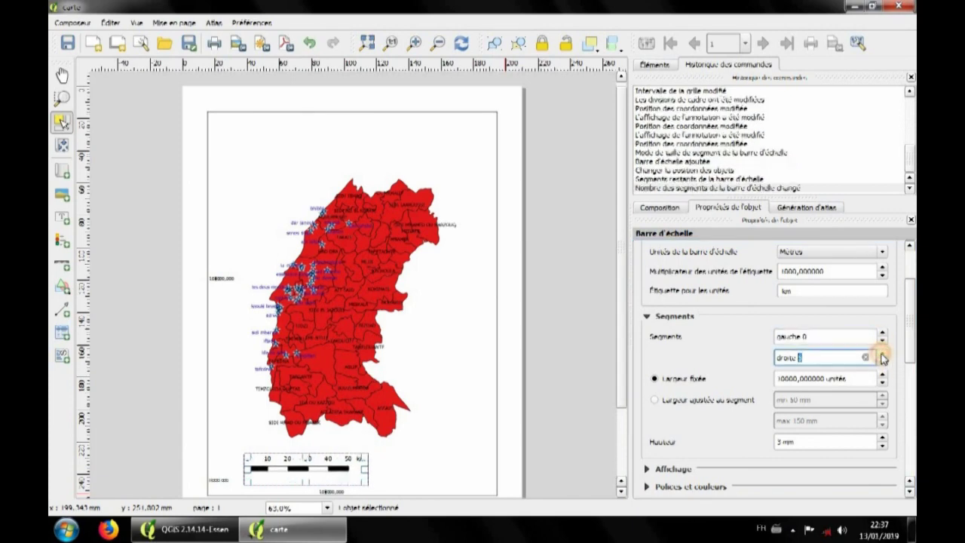
pyautogui.click(883, 362)
pyautogui.click(882, 363)
pyautogui.click(883, 363)
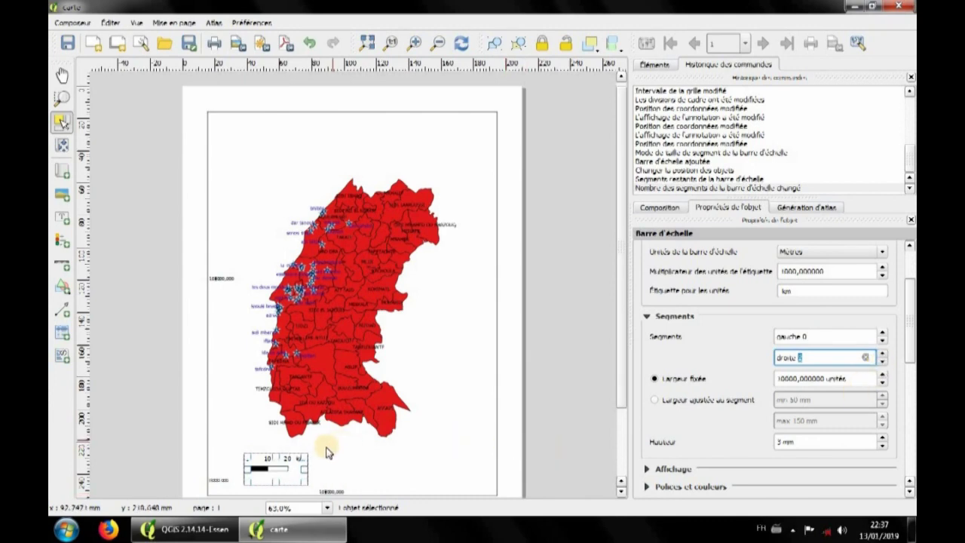
pyautogui.moveTo(302, 472)
pyautogui.mouseDown()
pyautogui.moveTo(315, 462)
pyautogui.moveTo(320, 471)
pyautogui.mouseUp()
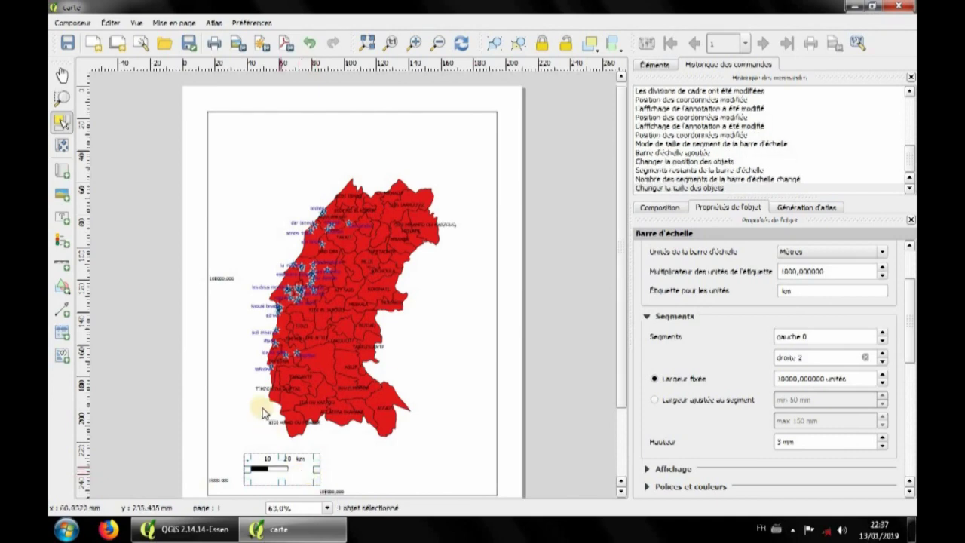
pyautogui.click(345, 460)
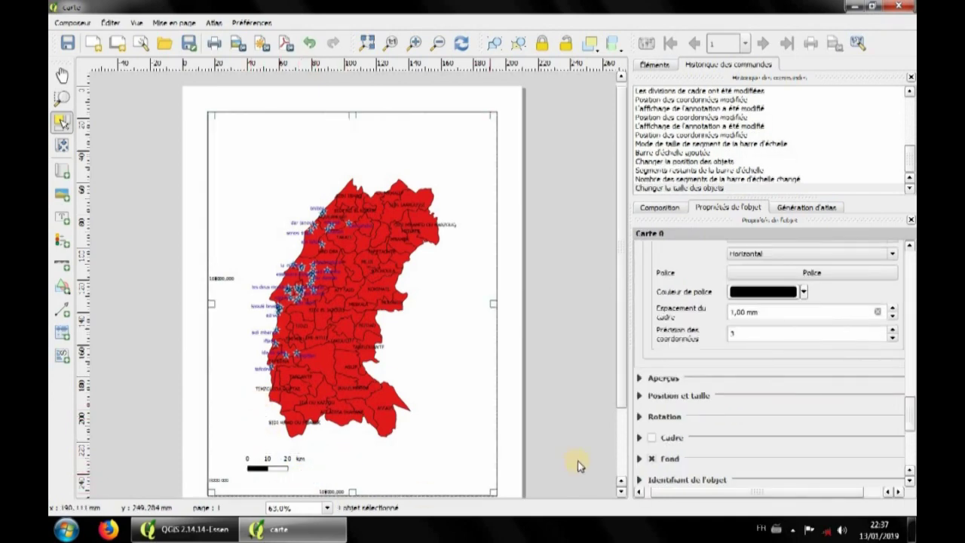
# Step: Add a legend in the empty southeast corner of the map frame
pyautogui.click(61, 241)
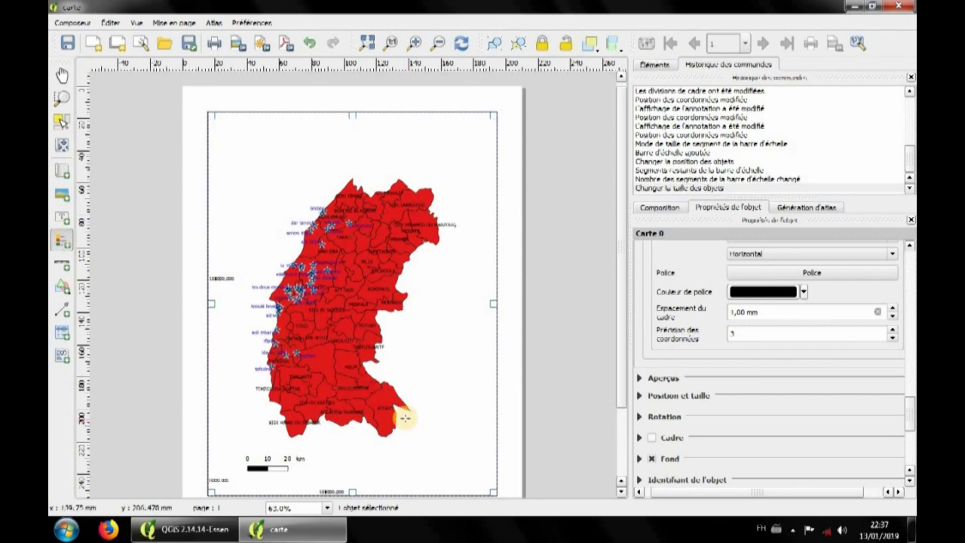
pyautogui.moveTo(405, 421); pyautogui.dragTo(480, 488)
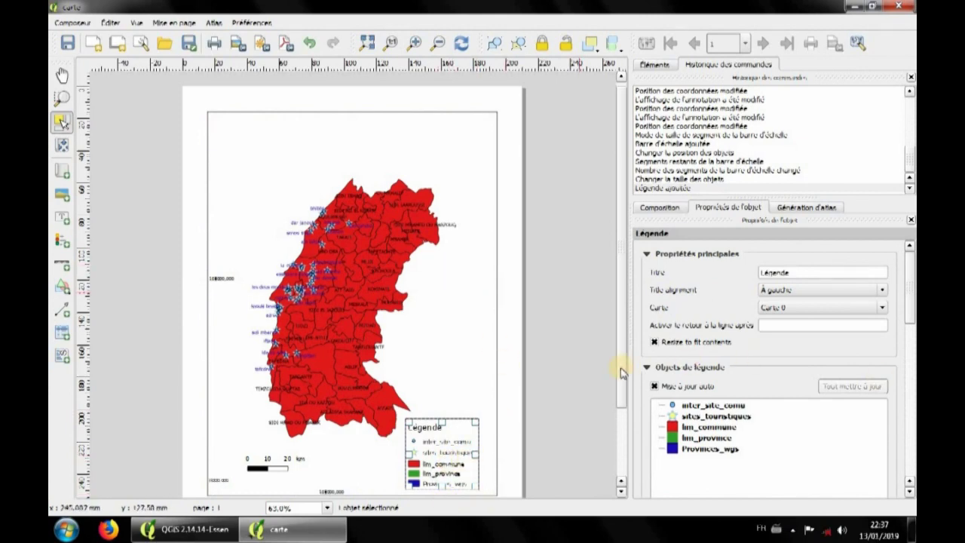
pyautogui.moveTo(621, 375); pyautogui.dragTo(620, 354)
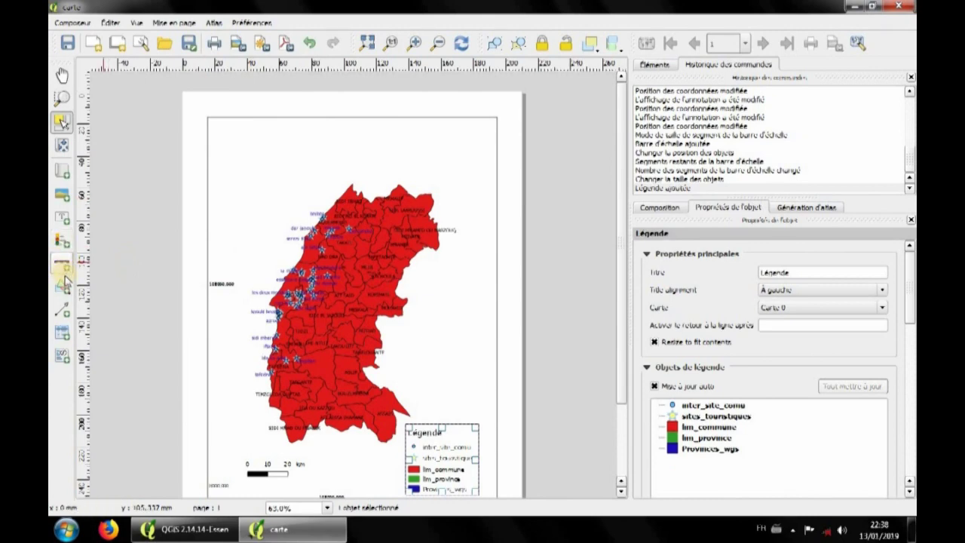
# Step: Add a label above the communes reading "carte des sites touristiques de la province d'Essaouira", dismissing the Windows performance prompt with the colour scheme kept
pyautogui.click(62, 218)
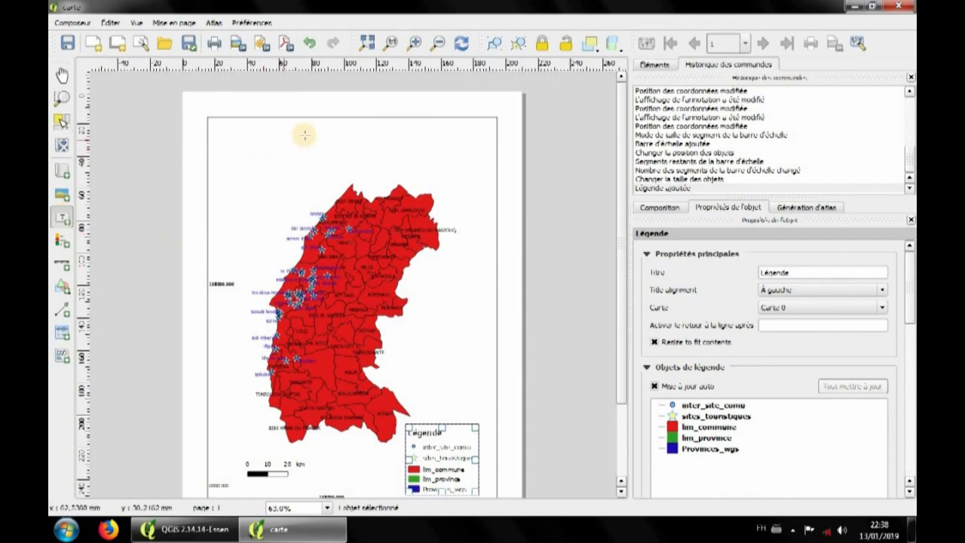
pyautogui.moveTo(305, 134); pyautogui.dragTo(467, 163)
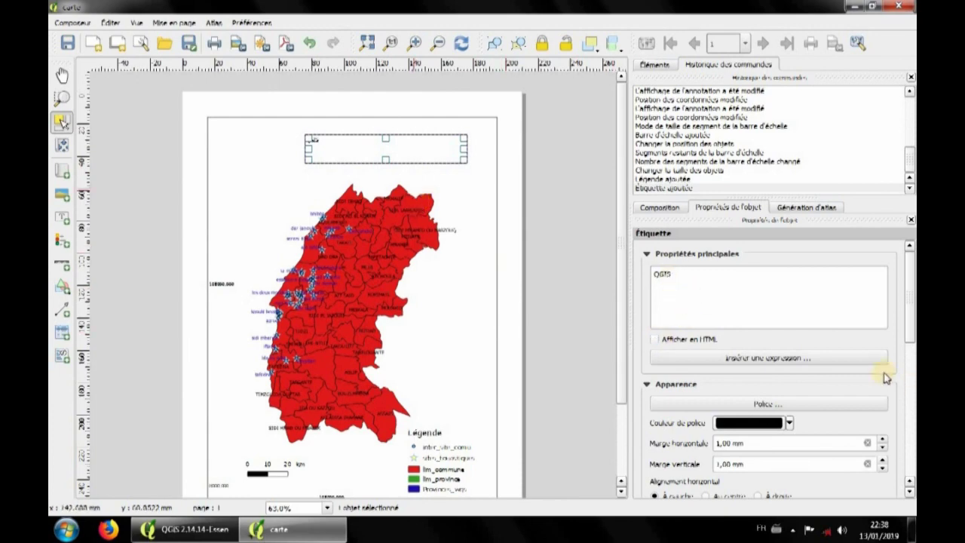
pyautogui.doubleClick(679, 276)
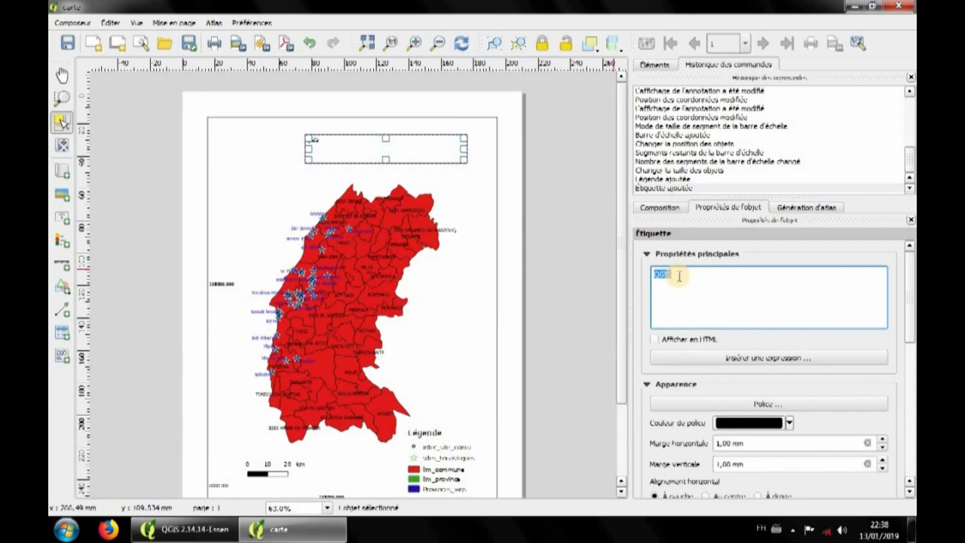
pyautogui.write('carte de')
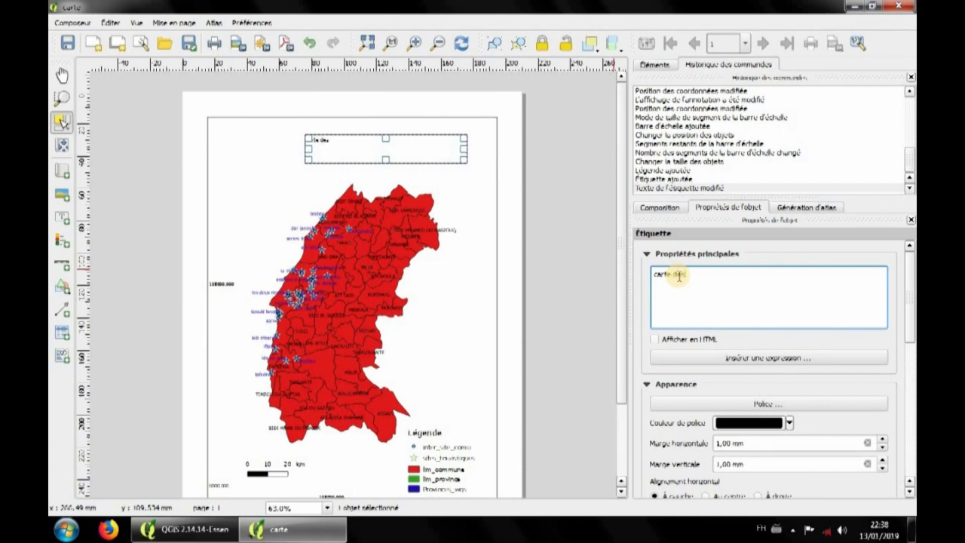
pyautogui.write('s sites')
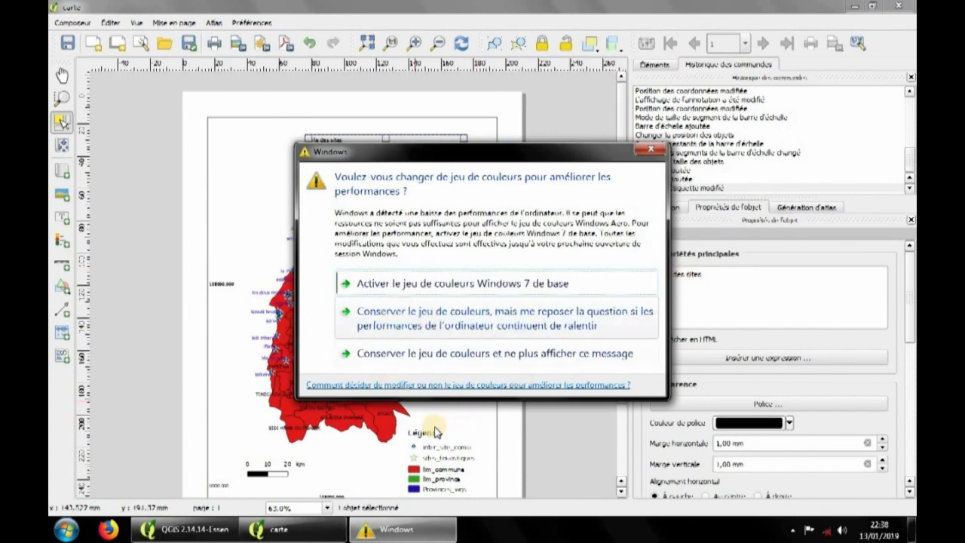
pyautogui.click(443, 357)
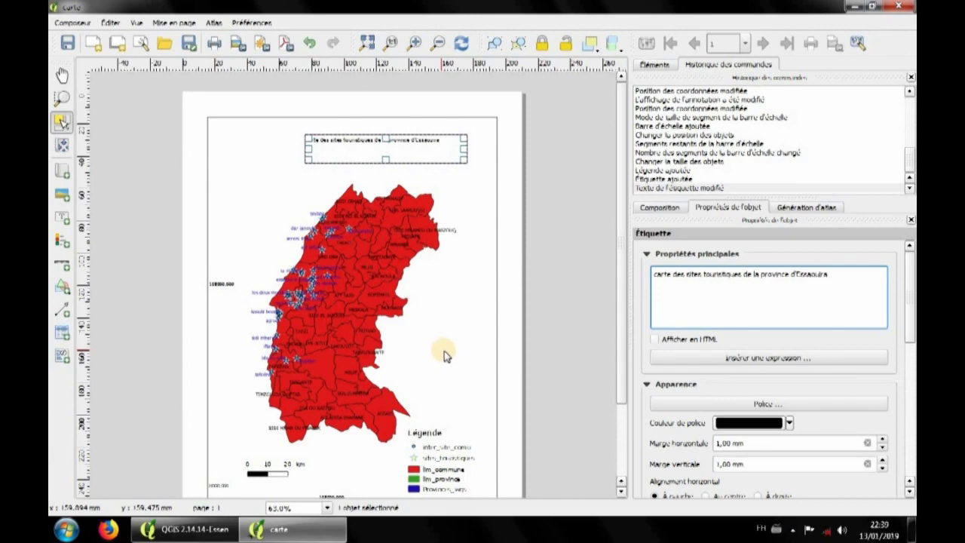
# Step: Colour the title label's text dark blue and align it Au centre both horizontally and vertically
pyautogui.scroll(-3, 913, 313)
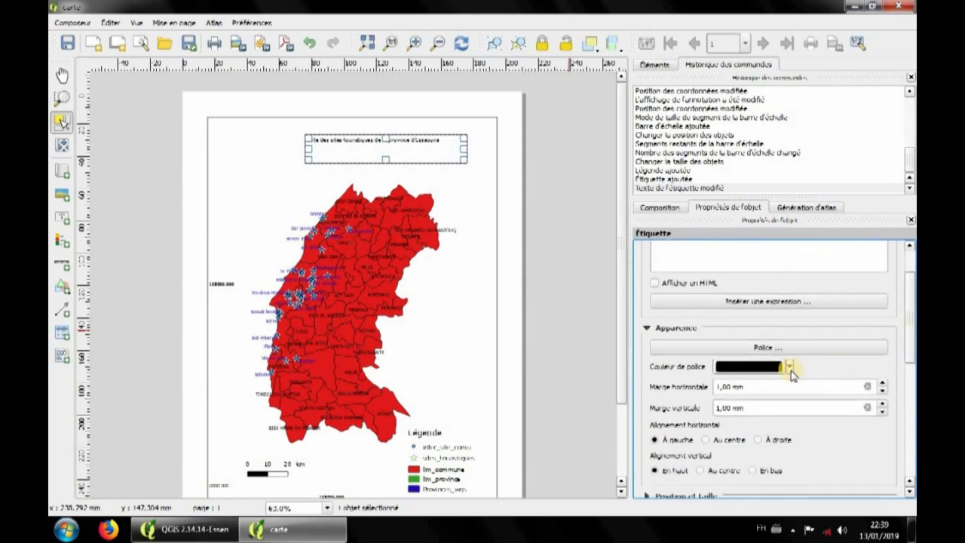
pyautogui.click(791, 369)
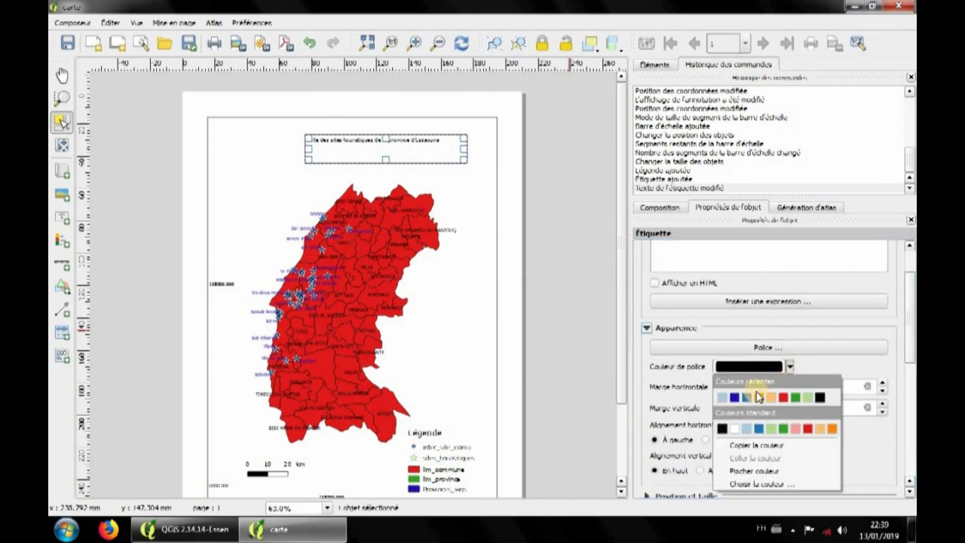
pyautogui.click(735, 399)
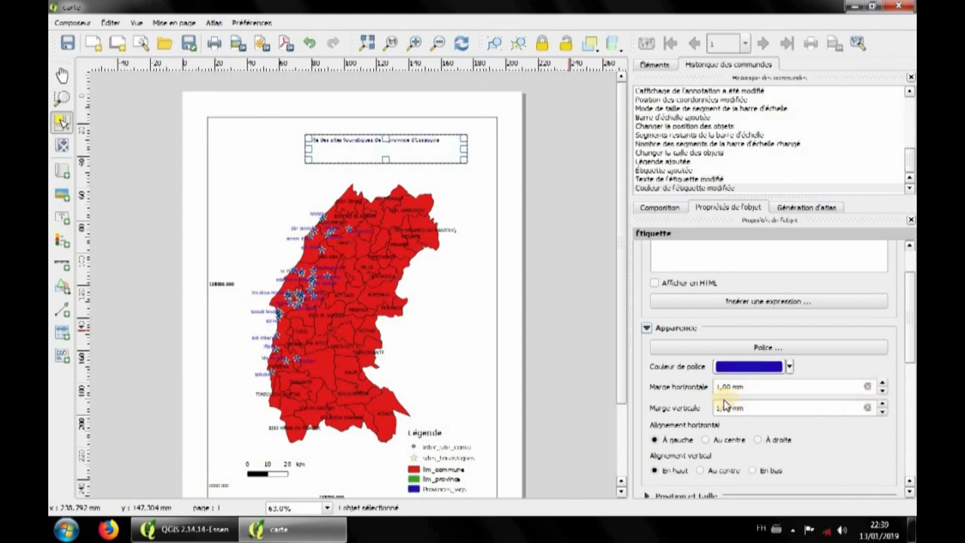
pyautogui.scroll(-2, 909, 341)
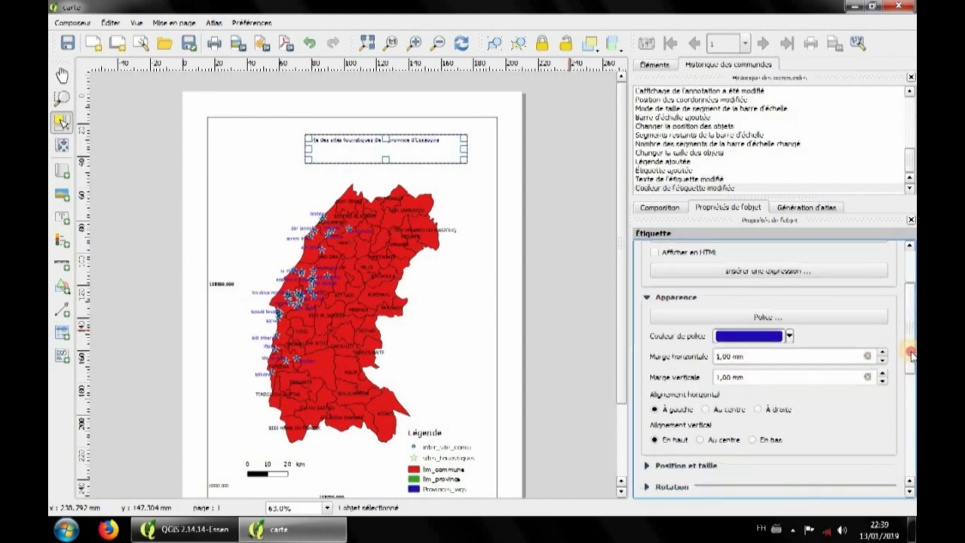
pyautogui.click(716, 402)
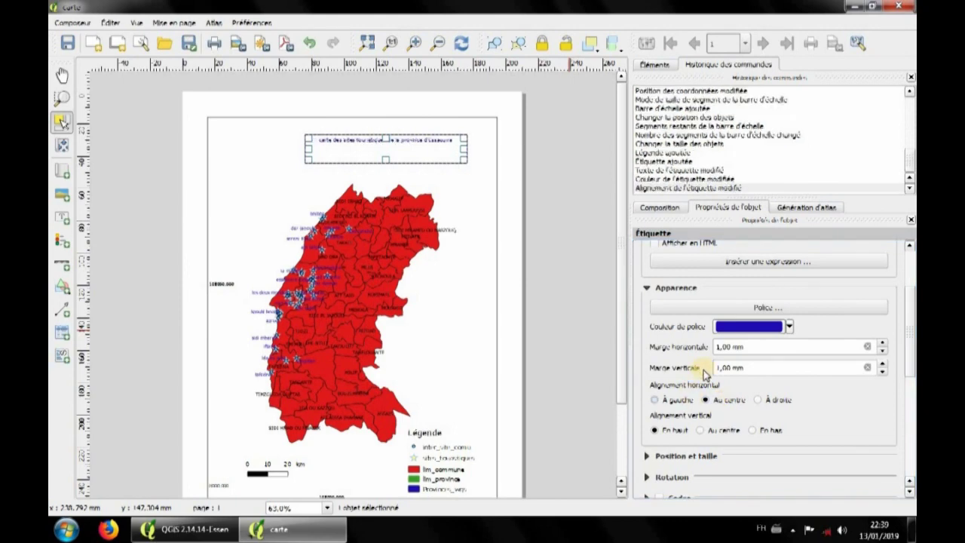
pyautogui.click(717, 433)
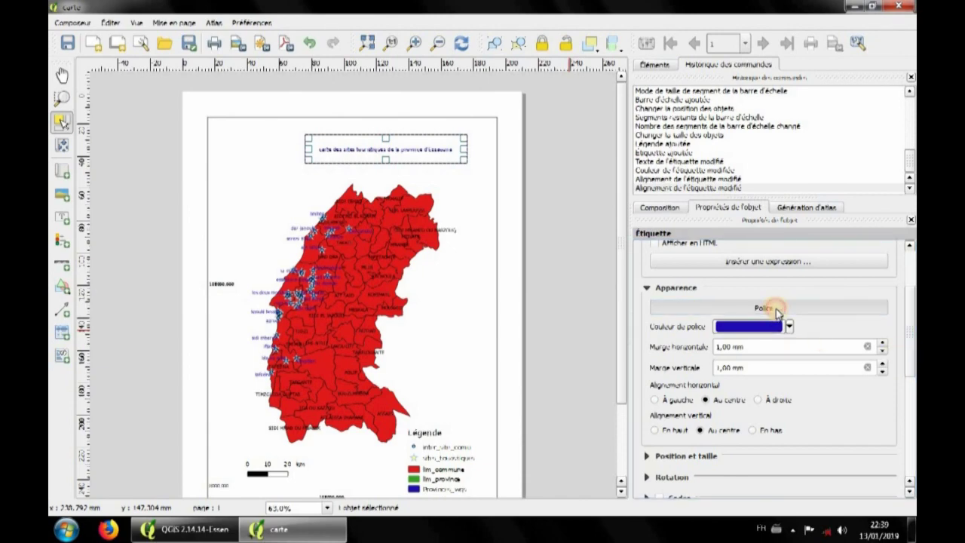
# Step: Set the title label's font to Gras, size 12, and shift the label westward to sit more centrally above the communes
pyautogui.click(777, 309)
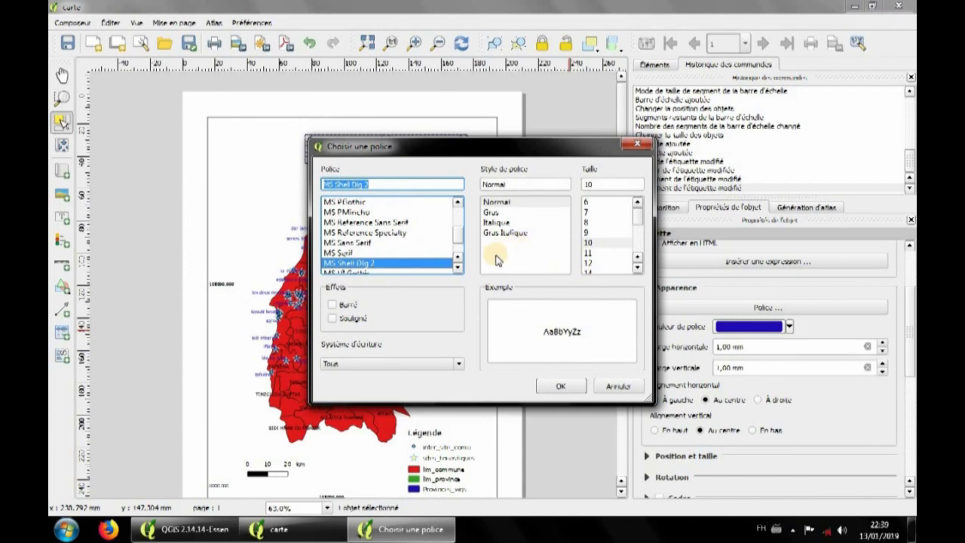
pyautogui.click(491, 213)
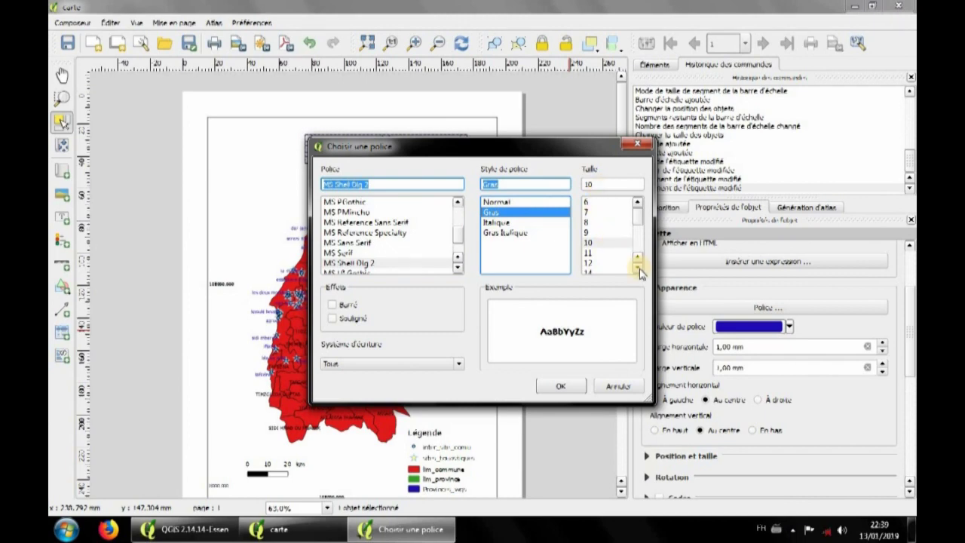
pyautogui.click(588, 263)
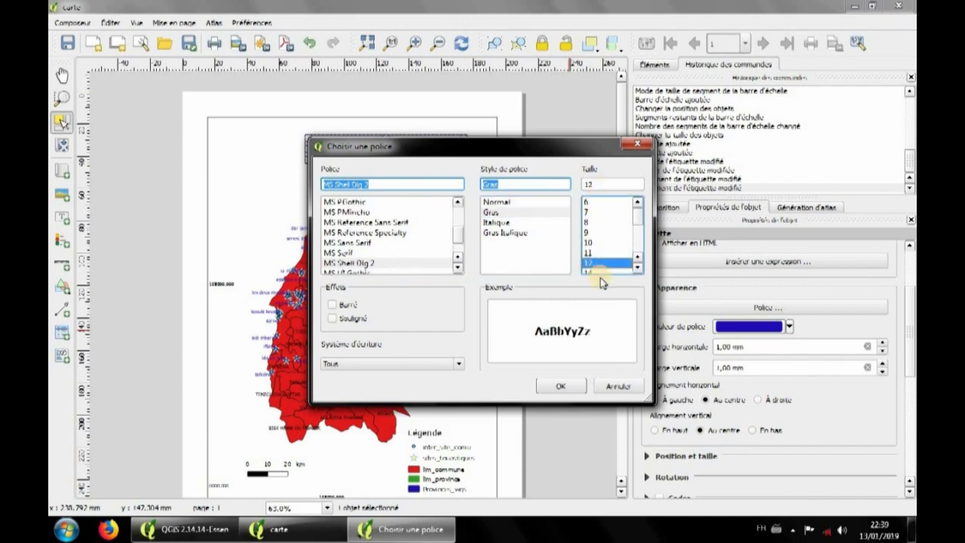
pyautogui.click(574, 386)
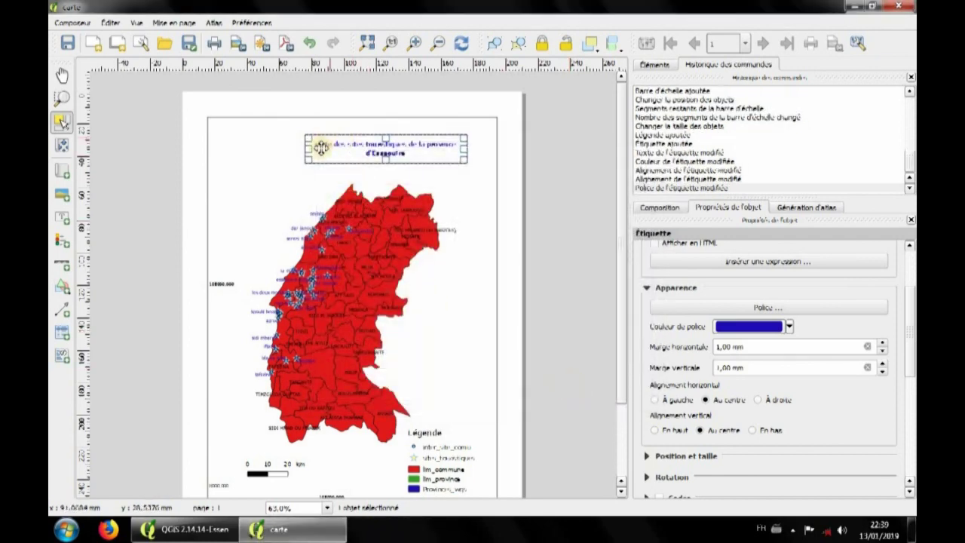
pyautogui.moveTo(316, 154); pyautogui.dragTo(291, 154)
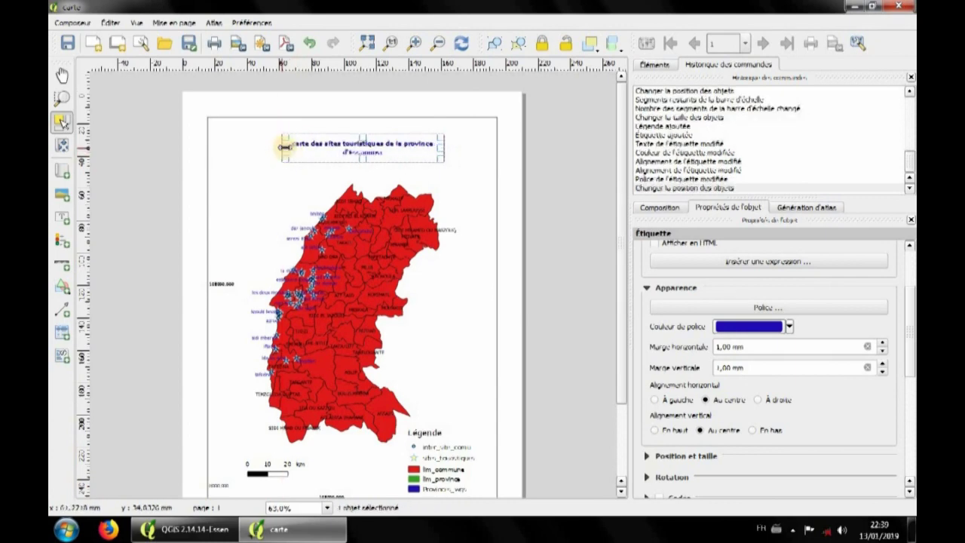
pyautogui.moveTo(294, 151); pyautogui.dragTo(287, 154)
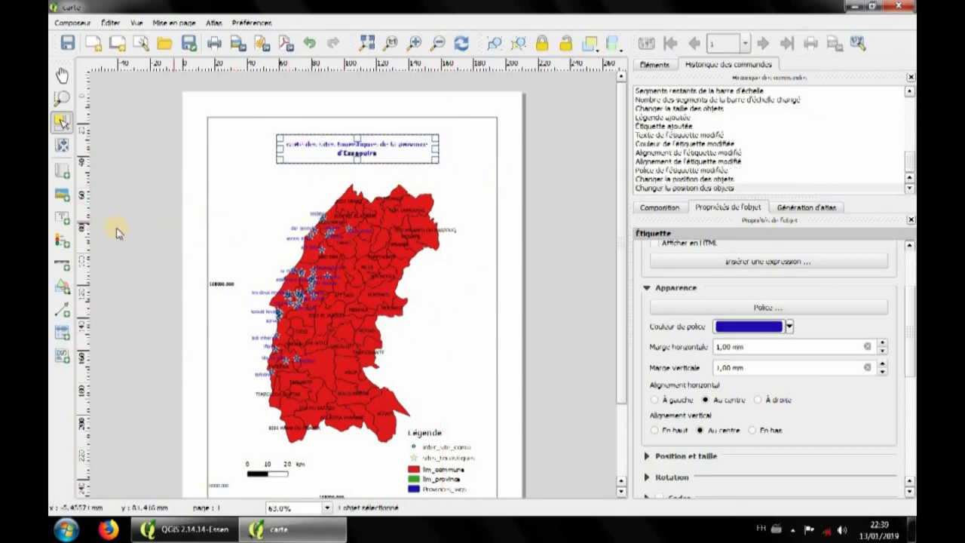
# Step: Add a small image frame in the empty northwest area of the map and fill it with an SVG north arrow marked N
pyautogui.click(63, 197)
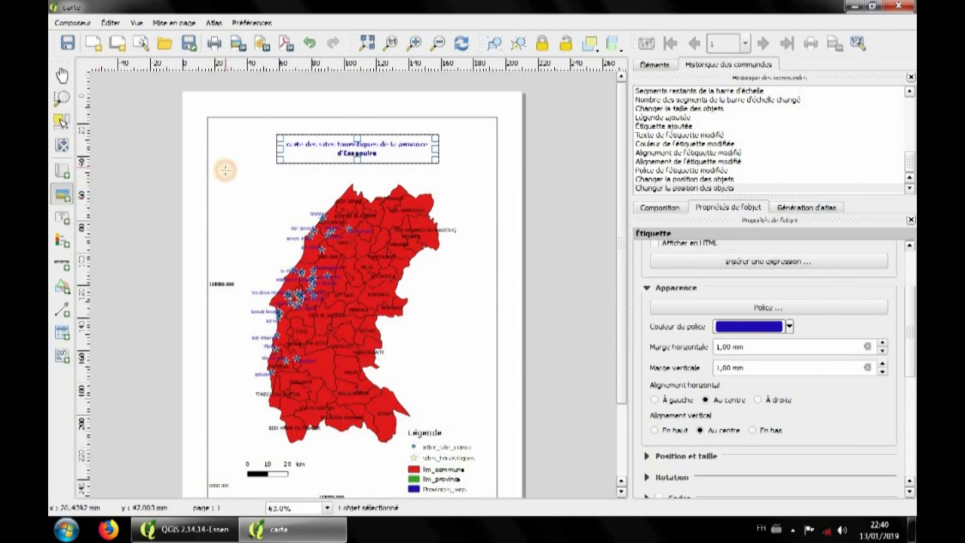
pyautogui.moveTo(226, 167)
pyautogui.mouseDown()
pyautogui.moveTo(244, 205)
pyautogui.moveTo(248, 192)
pyautogui.mouseUp()
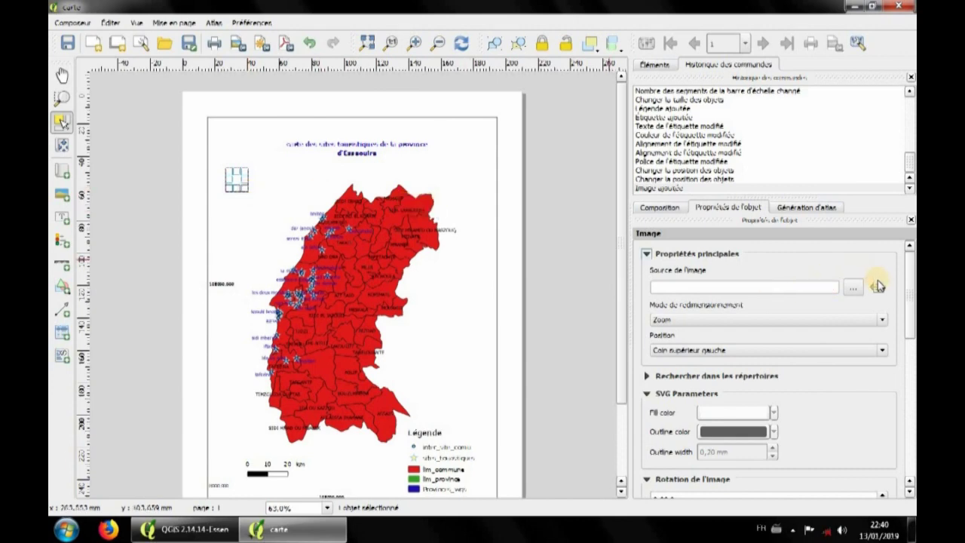
pyautogui.moveTo(911, 286); pyautogui.dragTo(914, 304)
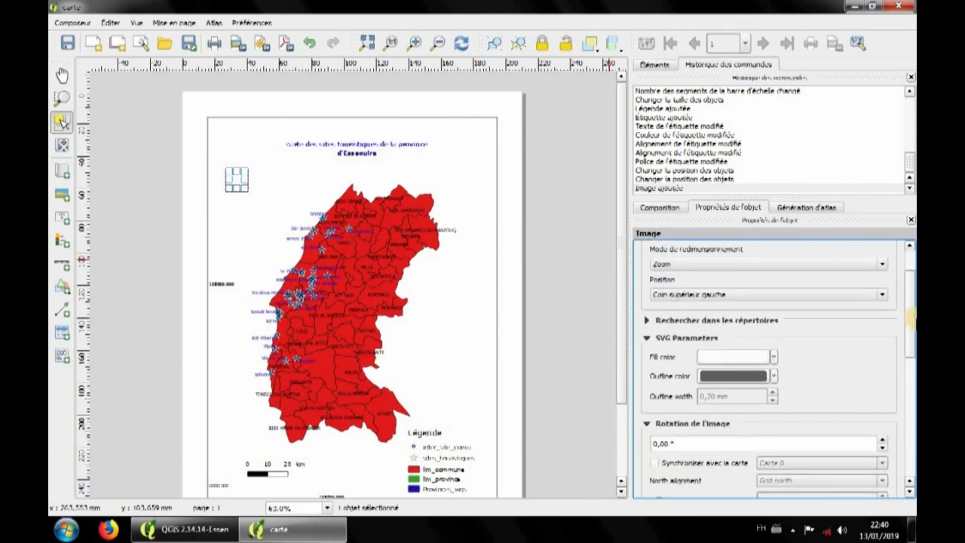
pyautogui.moveTo(911, 343); pyautogui.dragTo(908, 335)
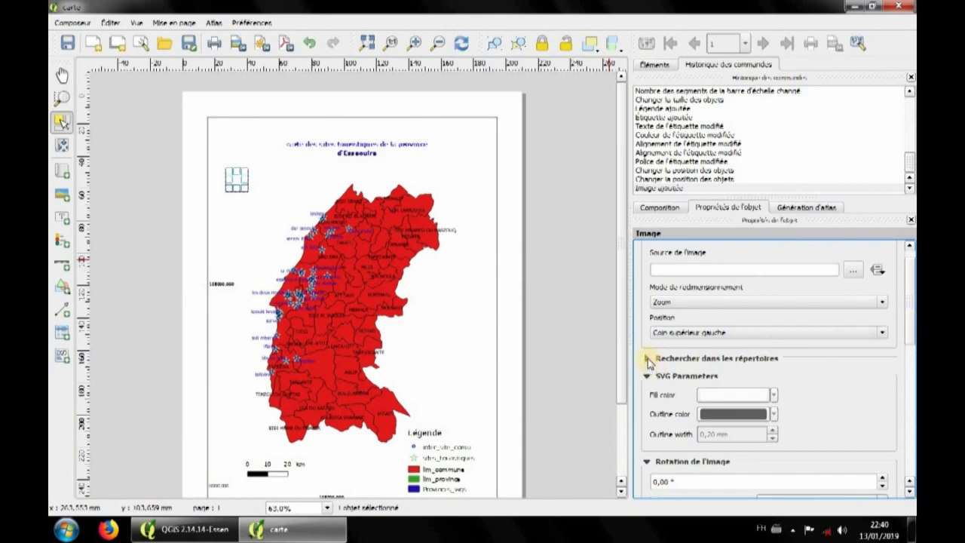
pyautogui.click(647, 359)
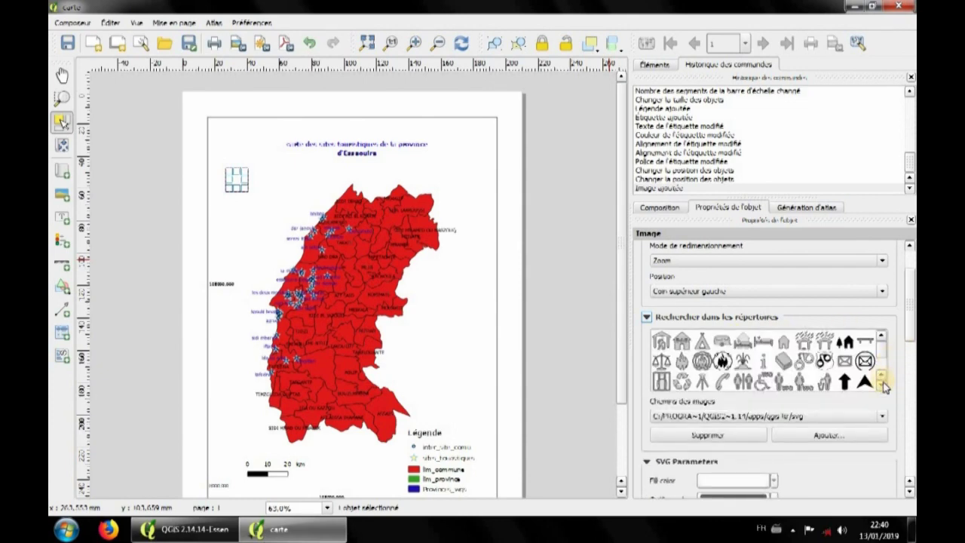
pyautogui.click(882, 386)
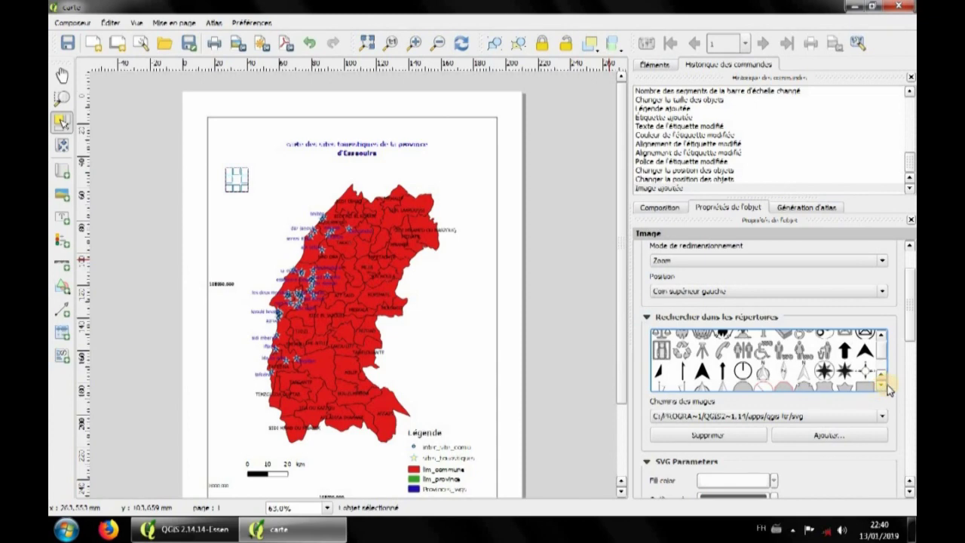
pyautogui.click(764, 373)
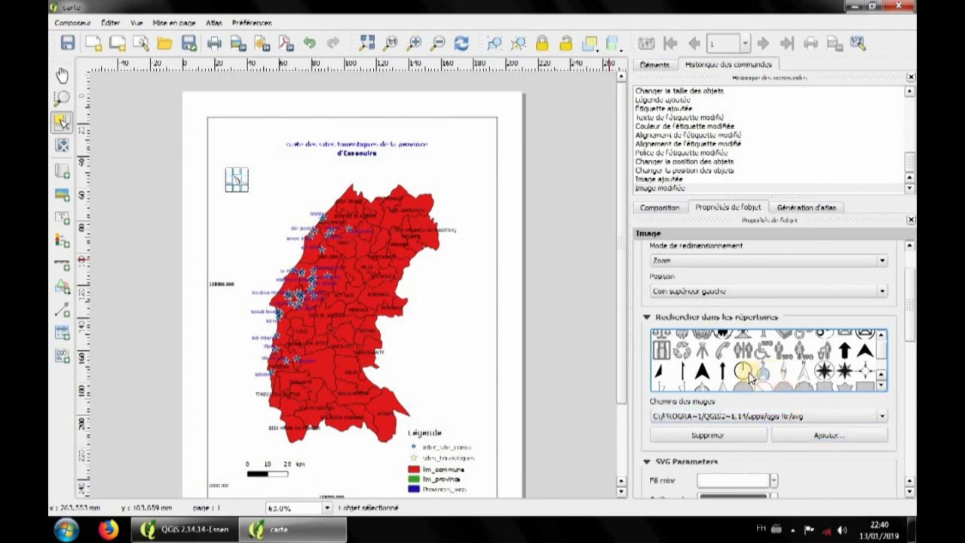
pyautogui.click(248, 207)
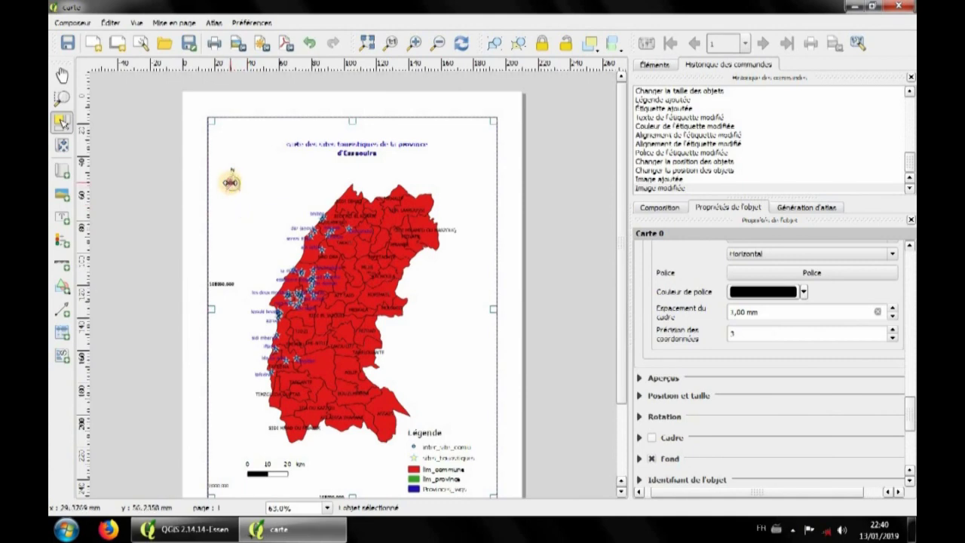
pyautogui.click(231, 182)
pyautogui.click(479, 297)
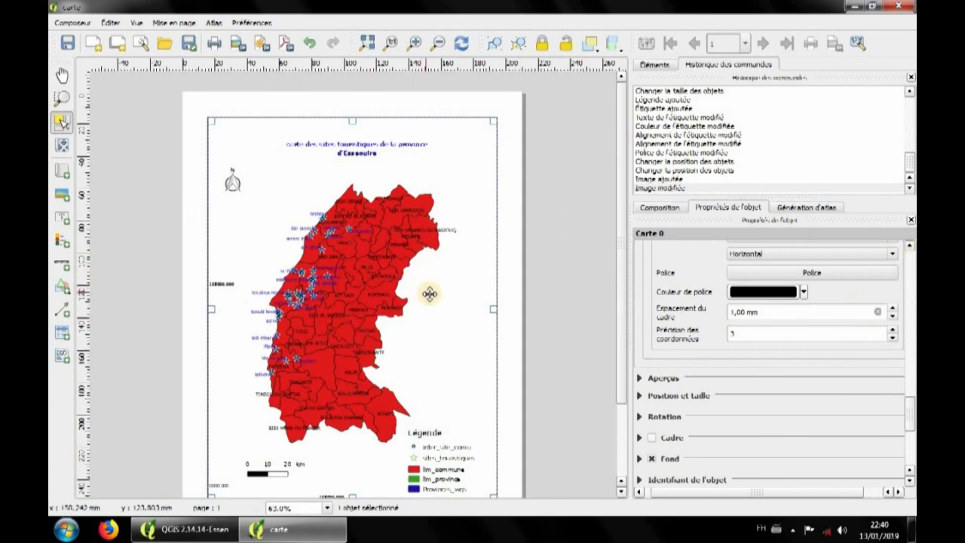
pyautogui.scroll(-1, 434, 294)
pyautogui.scroll(1, 405, 284)
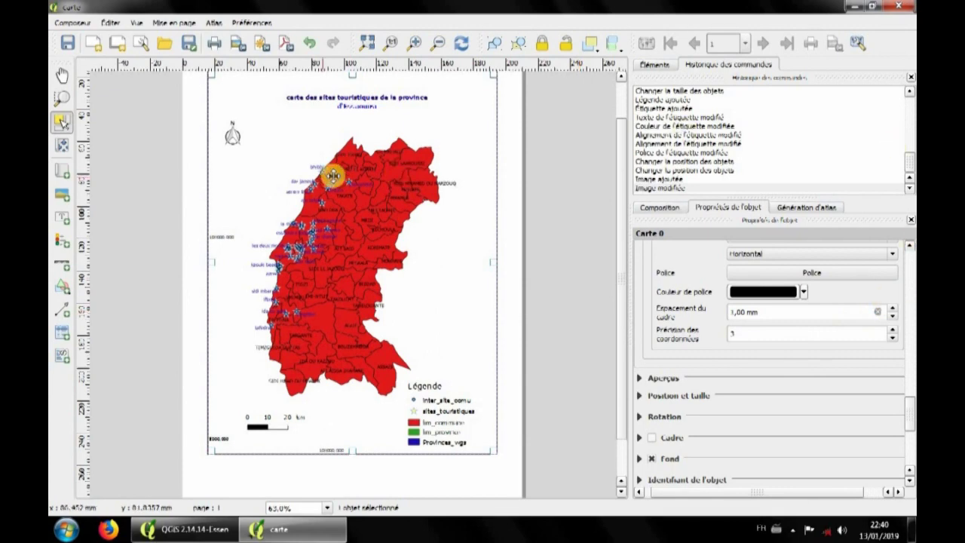
# Step: Export the composition at 300 dpi as a TIF image named "carte des sites touristiques de la province d'Essaouira" in the Bureau folder
pyautogui.click(80, 24)
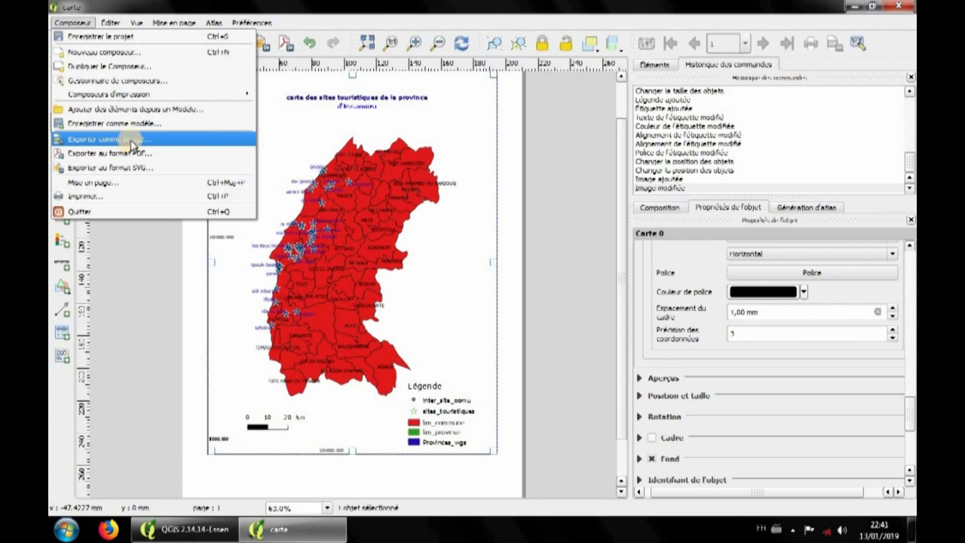
pyautogui.click(130, 140)
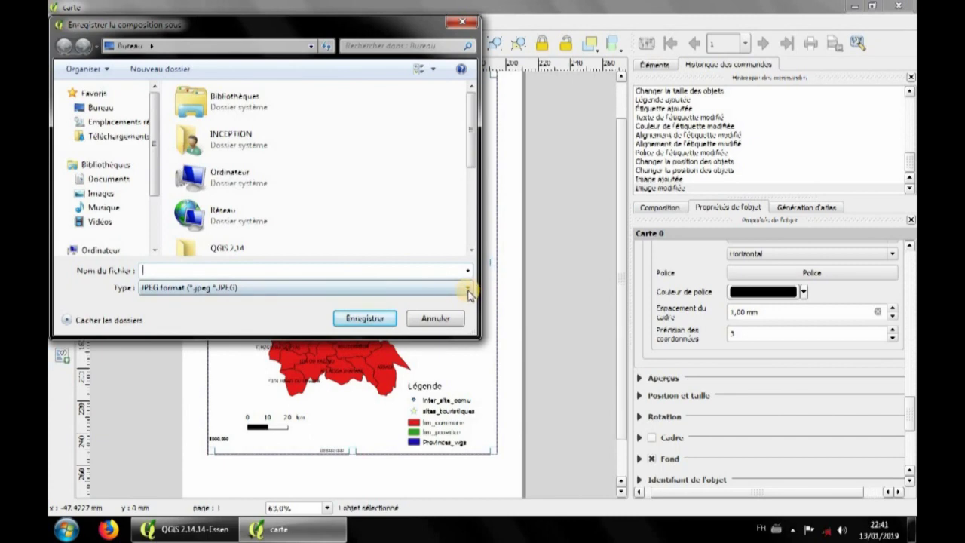
pyautogui.click(467, 293)
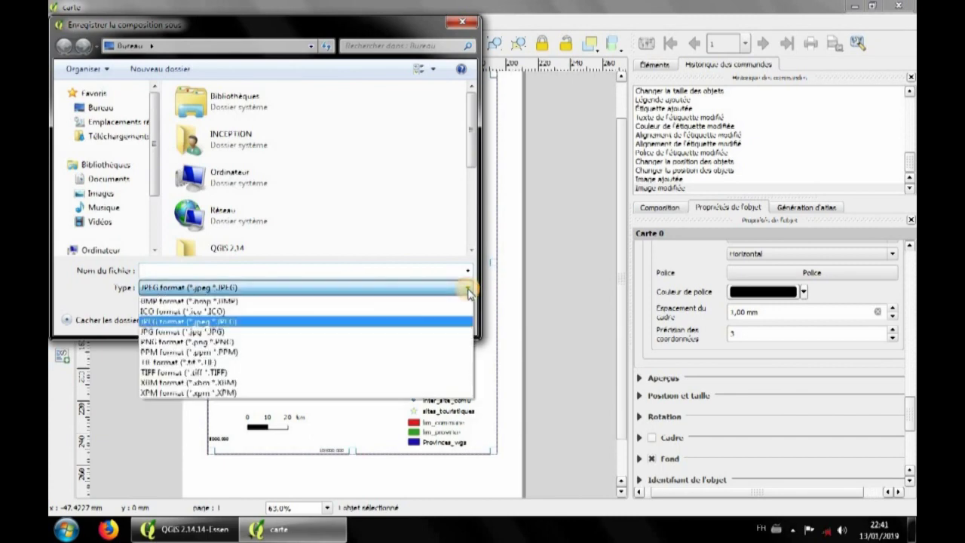
pyautogui.click(218, 365)
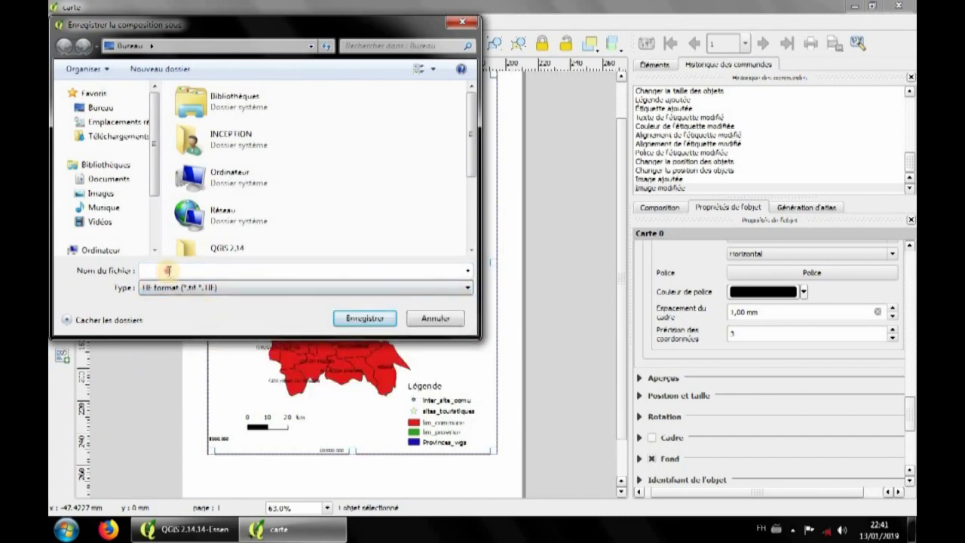
pyautogui.click(168, 270)
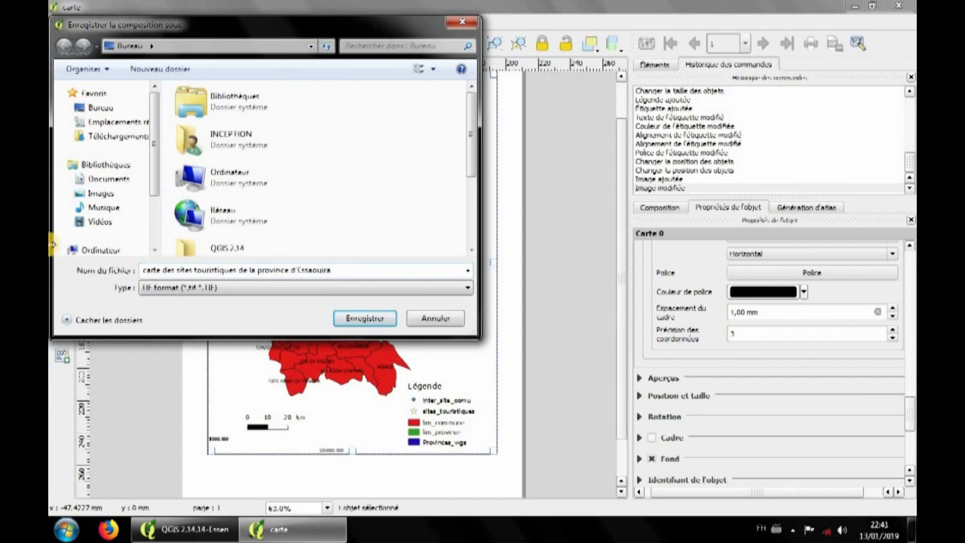
pyautogui.click(366, 321)
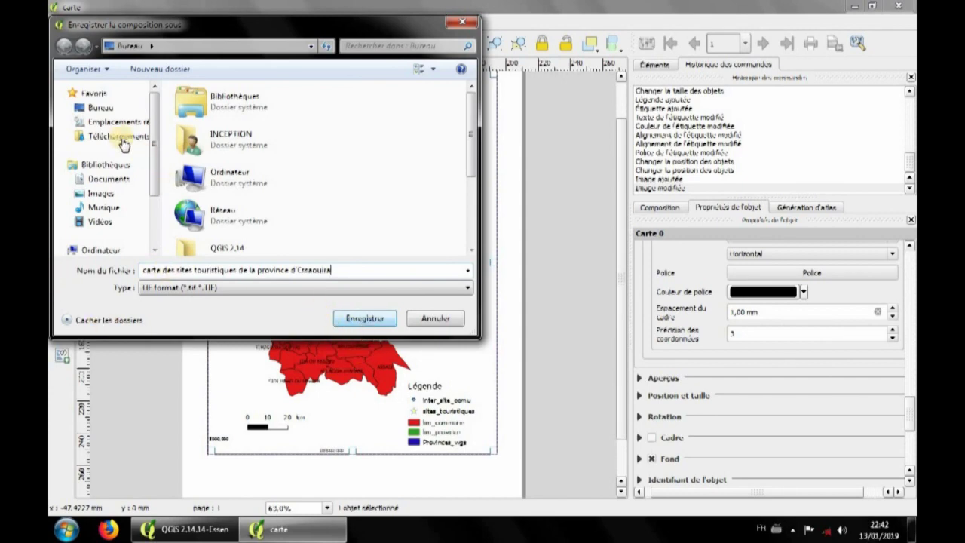
pyautogui.click(100, 107)
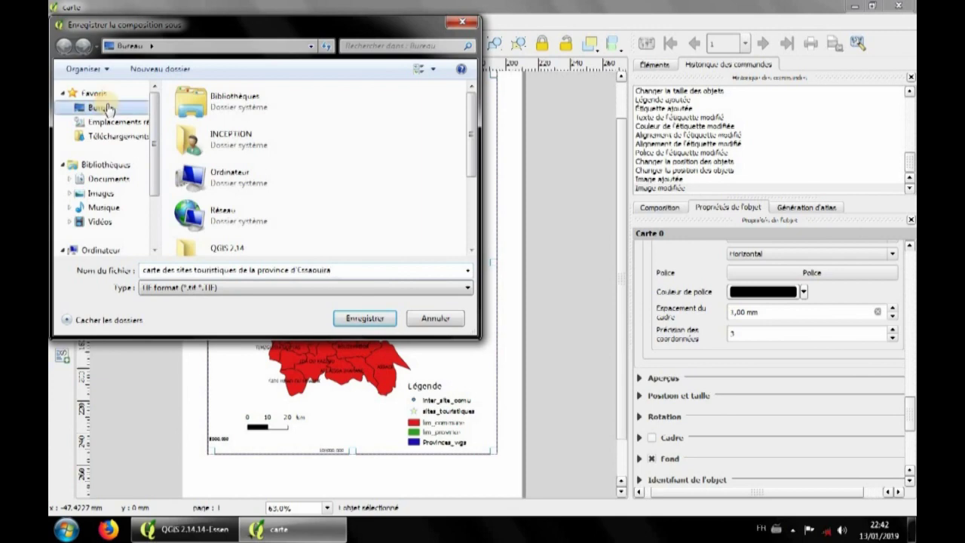
pyautogui.click(374, 317)
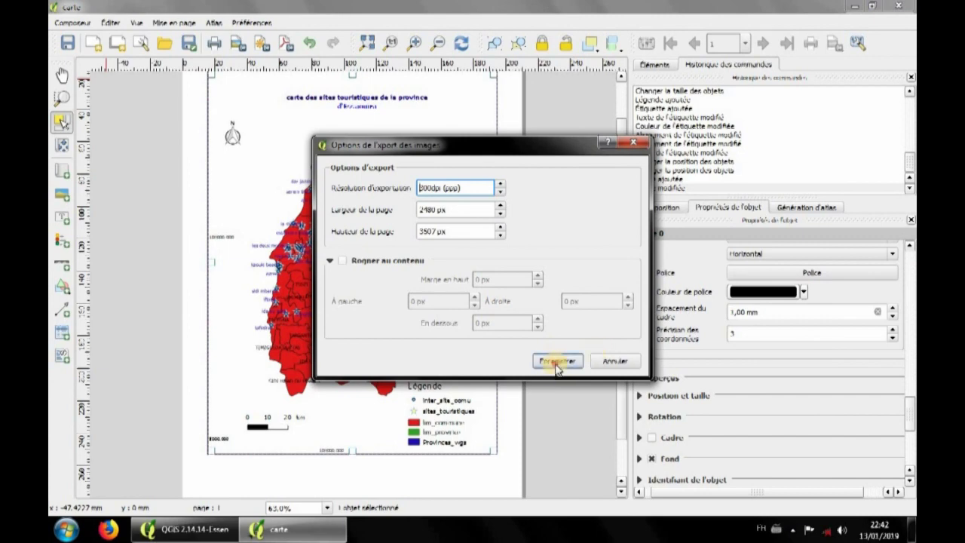
pyautogui.click(557, 364)
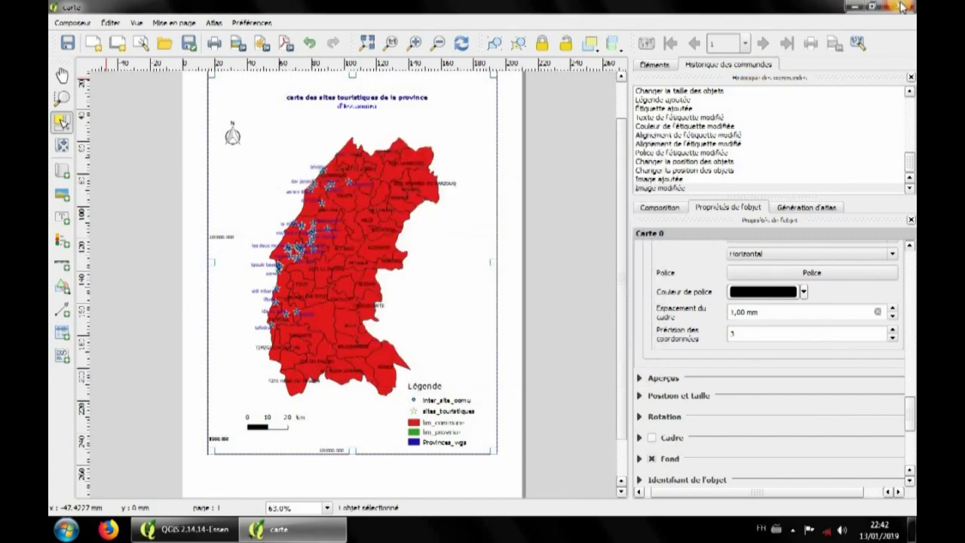